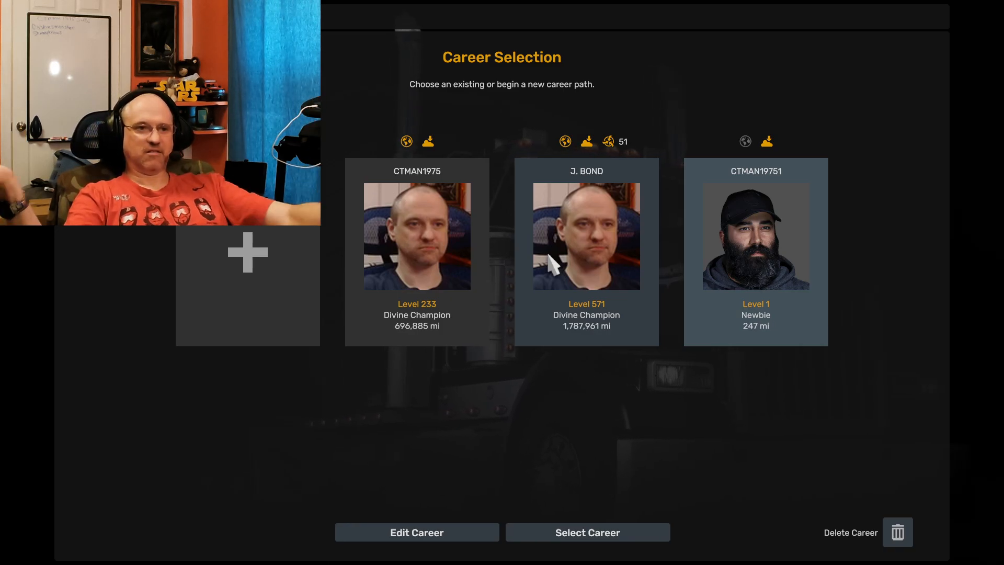
Step: Load the Level 1 Newbie career, continue it into the garage and dismiss the missing controllers notice
double_click(752, 233)
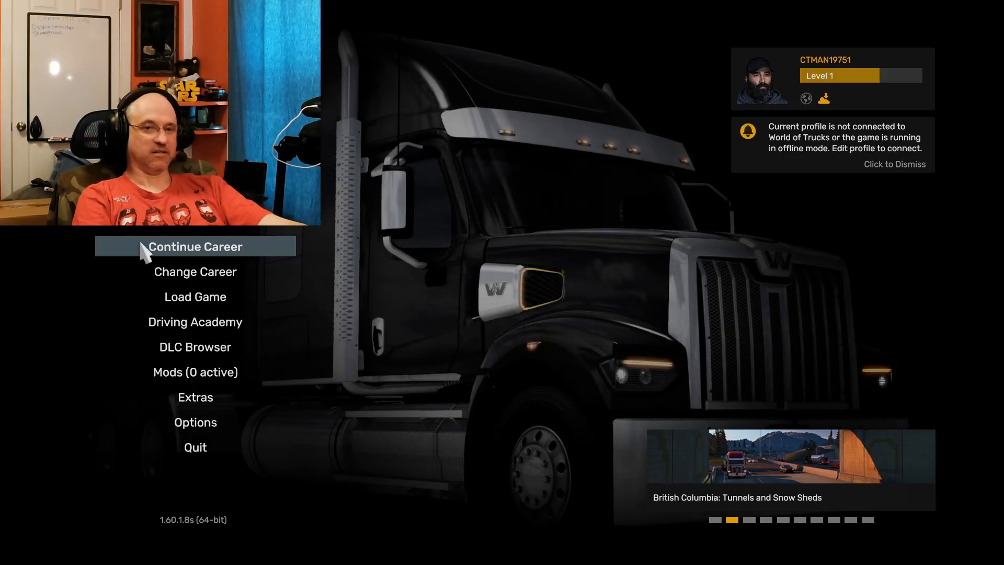
left_click(134, 250)
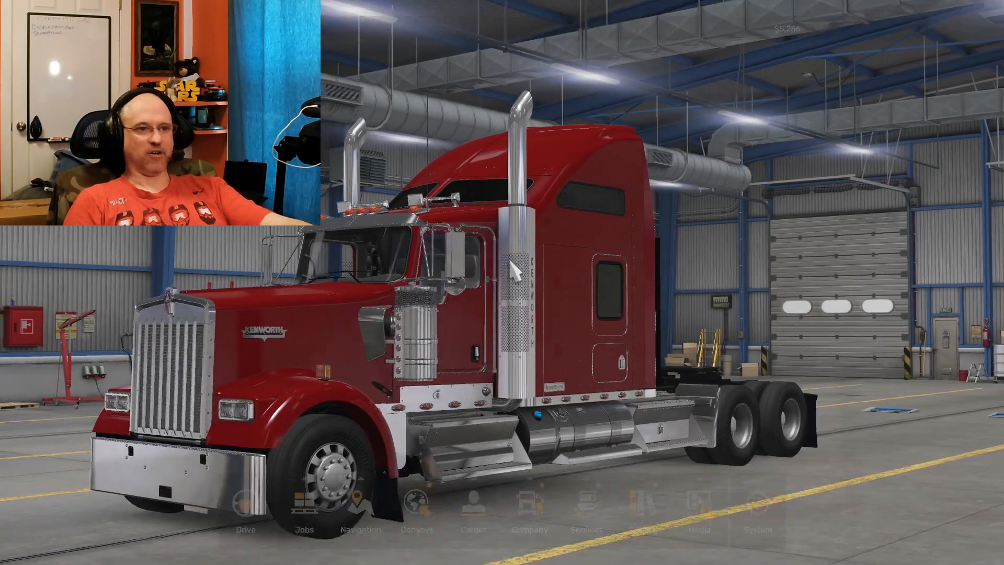
left_click(679, 164)
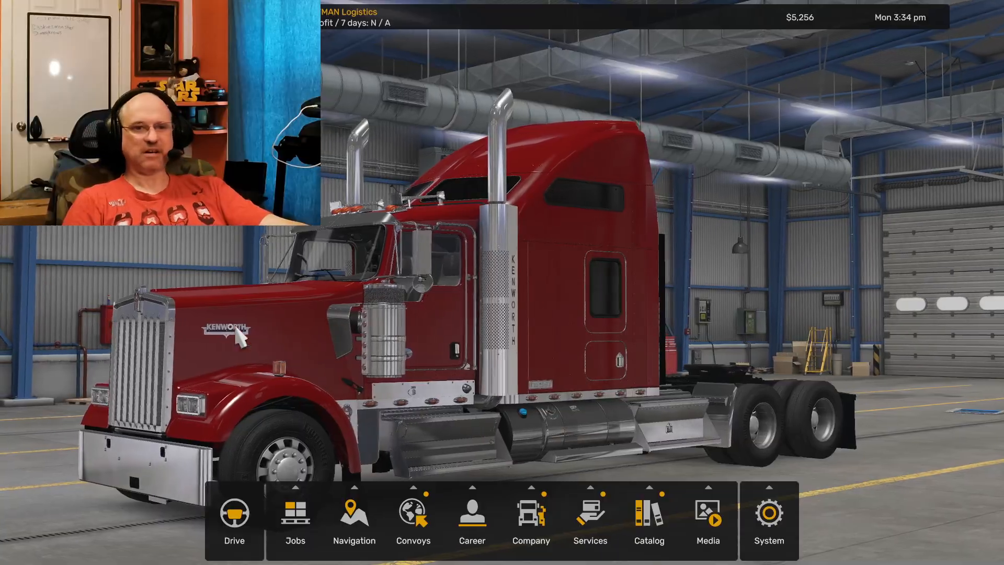
Step: Examine the Albuquerque garage's details in the company's Garage Manager, and return to the main garage view
mouse_move(366, 528)
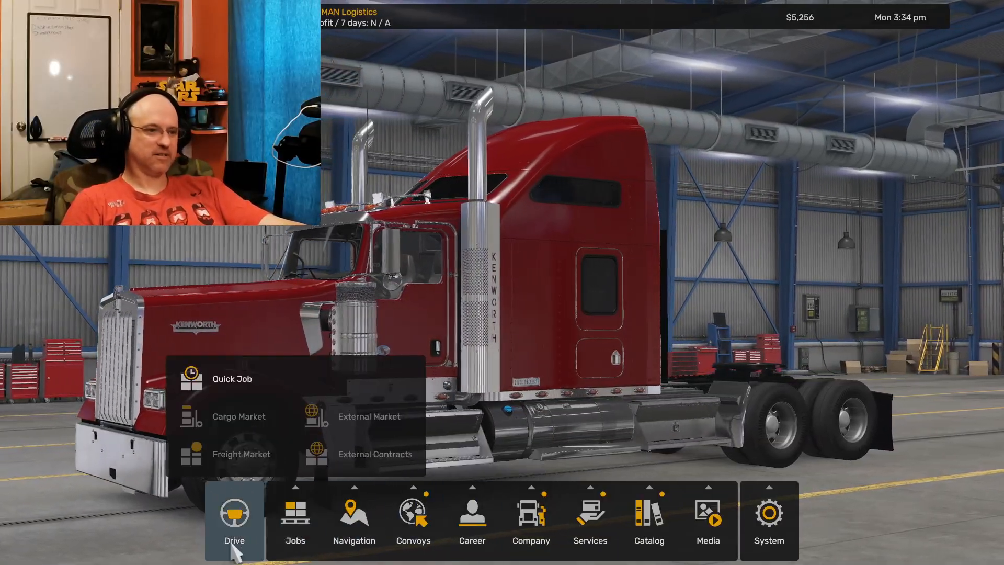
mouse_move(531, 523)
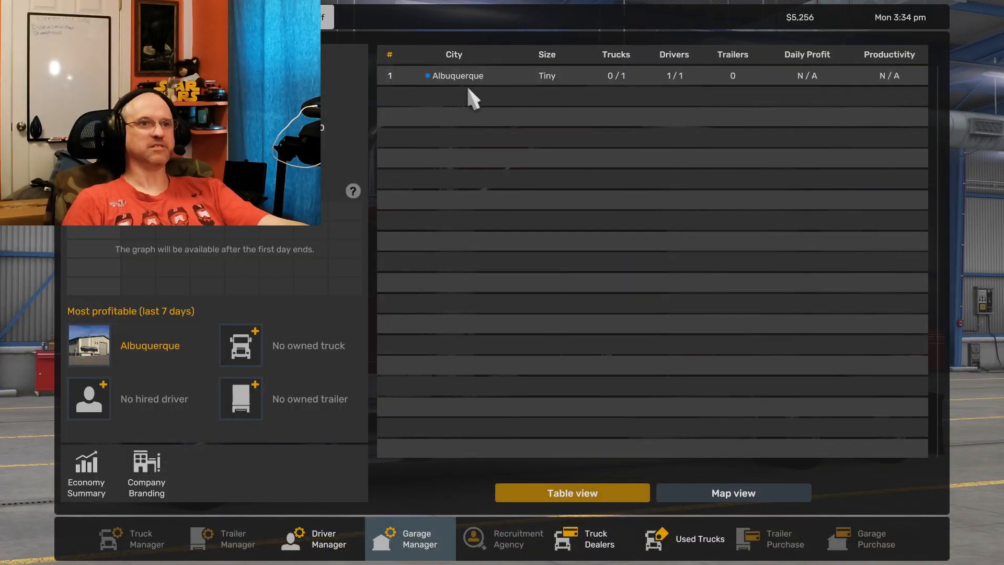
left_click(457, 81)
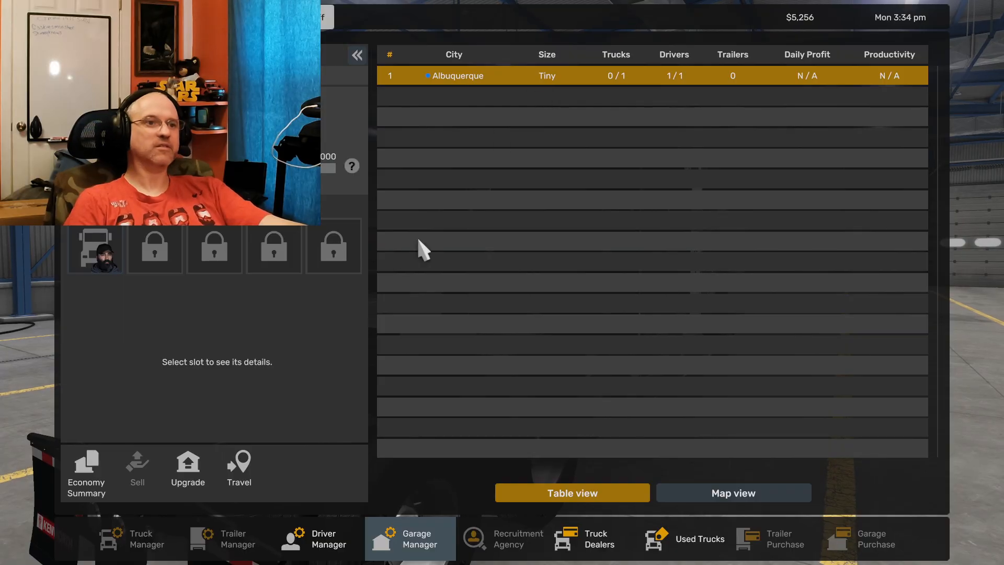
left_click(140, 526)
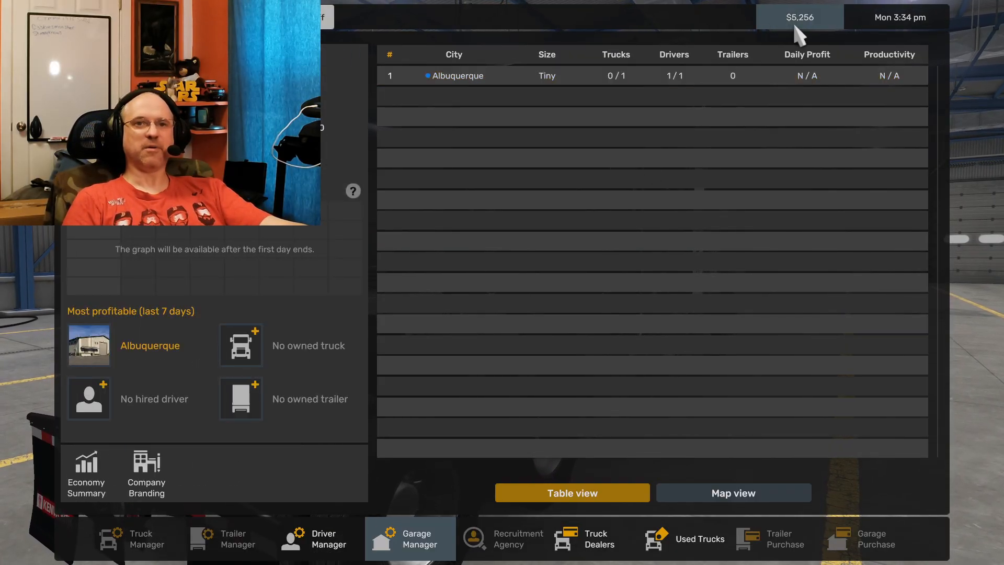
key("Escape")
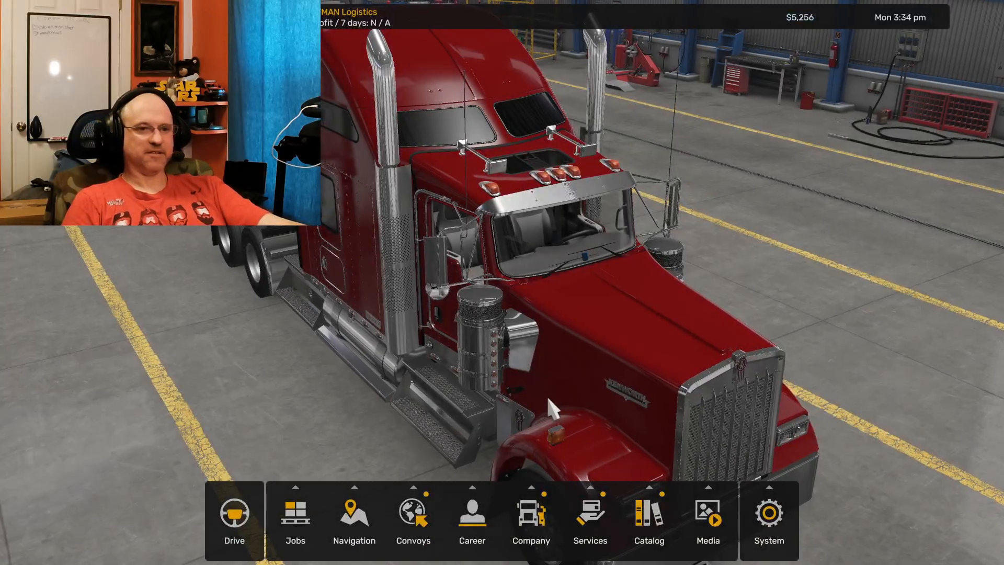
Step: Leave the Level 1 career and exit to the title screen
mouse_move(555, 515)
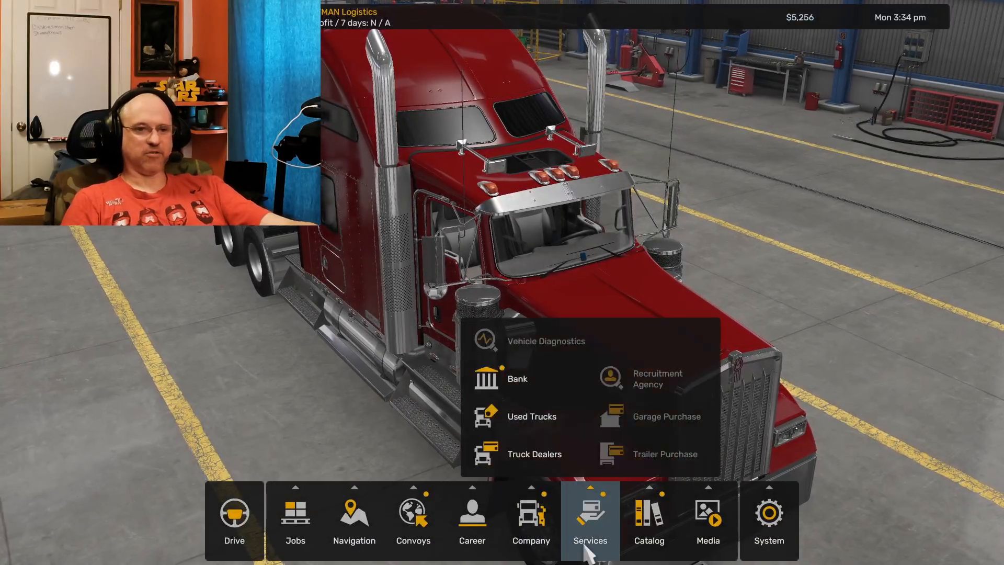
mouse_move(768, 523)
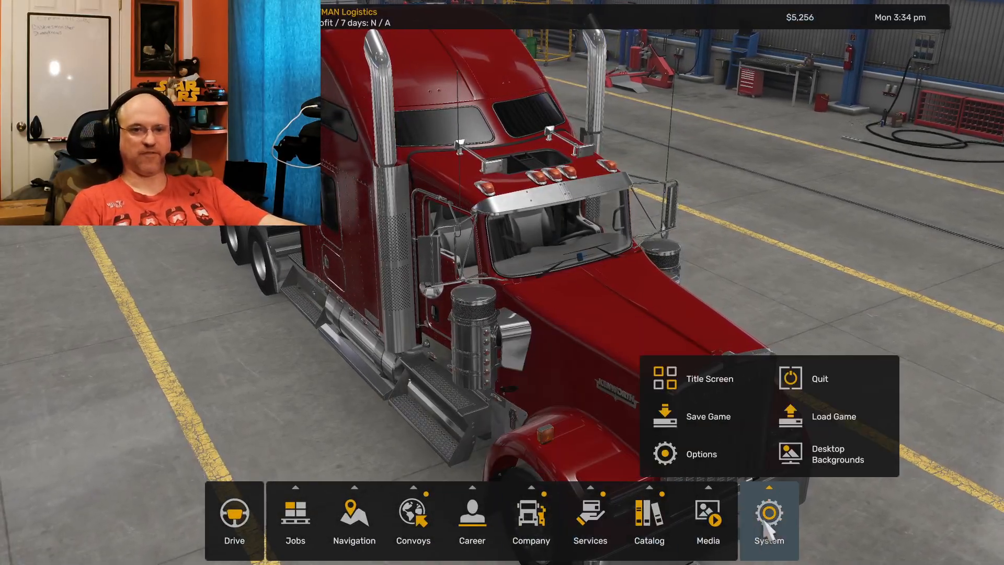
left_click(724, 388)
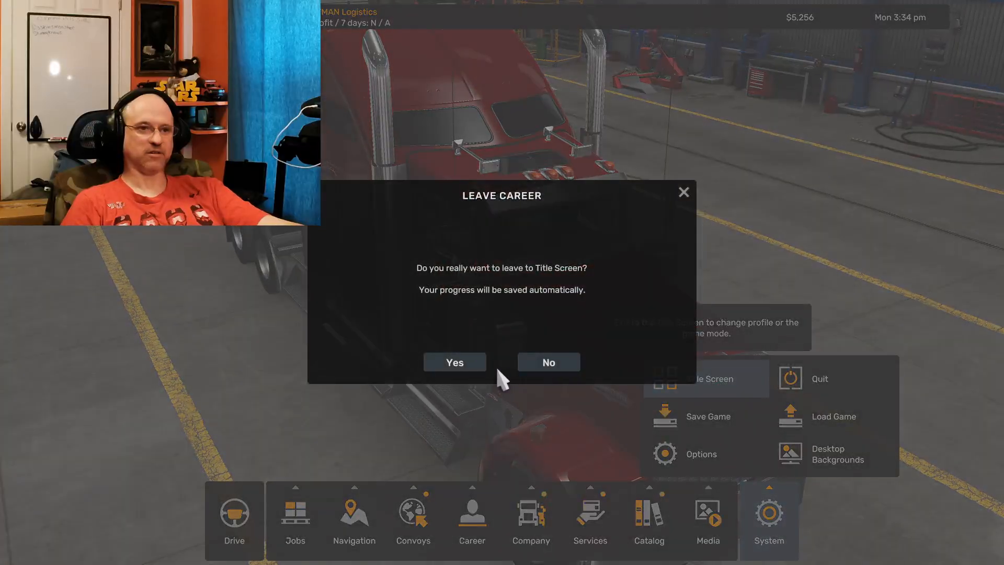
left_click(470, 364)
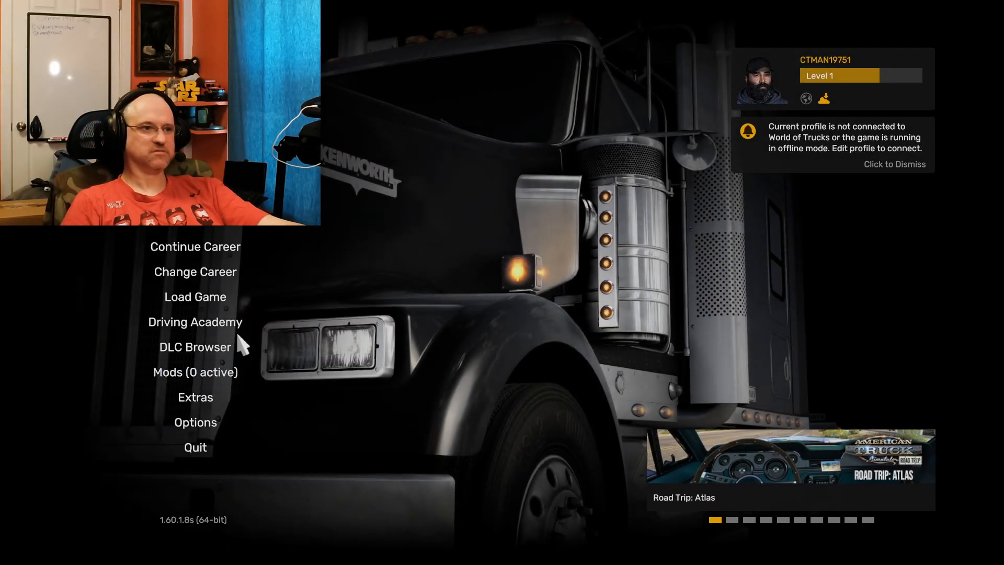
Step: Switch the active profile to the Level 233 Divine Champion career
left_click(828, 76)
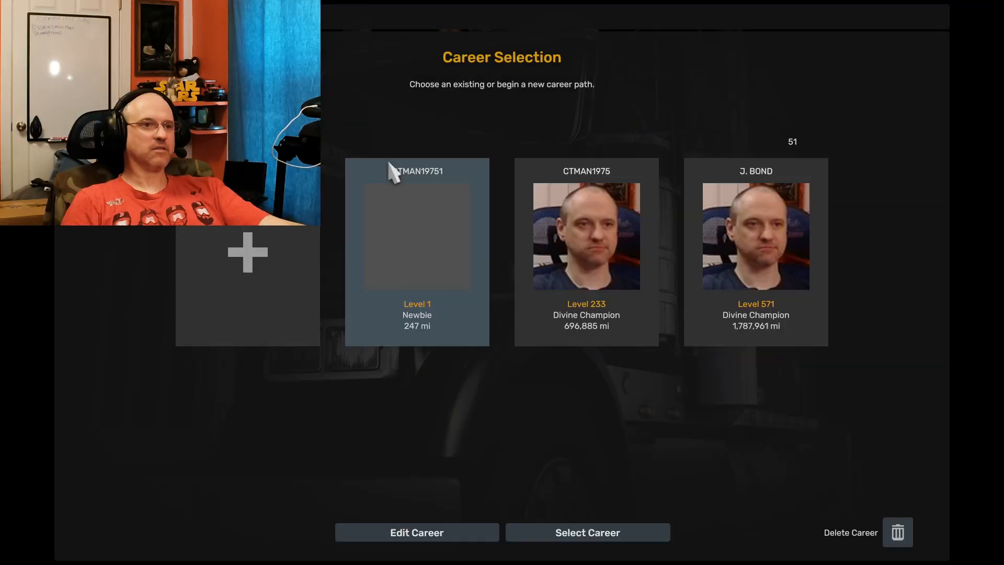
left_click(580, 256)
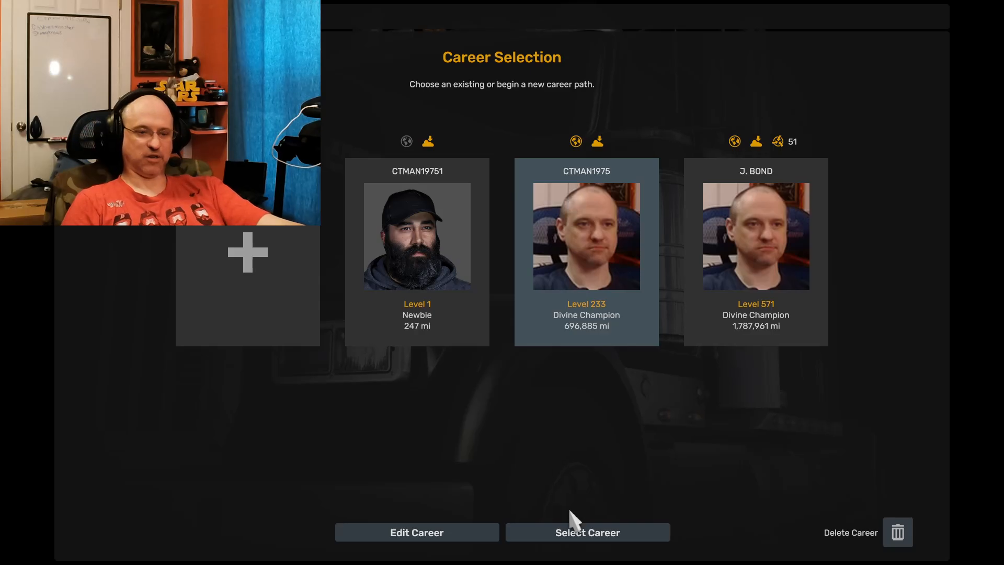
left_click(574, 539)
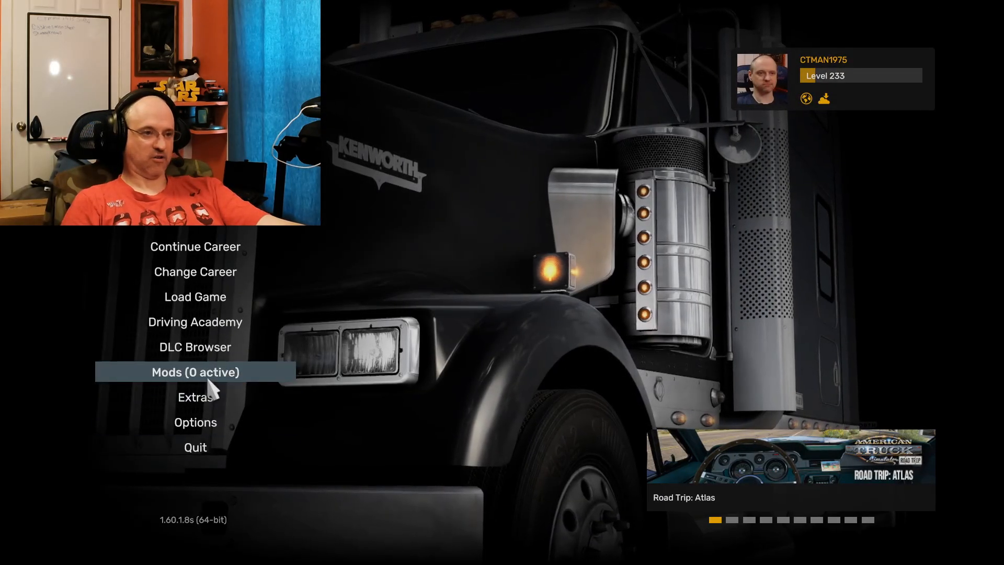
Step: Continue the Level 233 career, accepting the concluded convoy's progress and dismissing the missing controllers notice
left_click(177, 246)
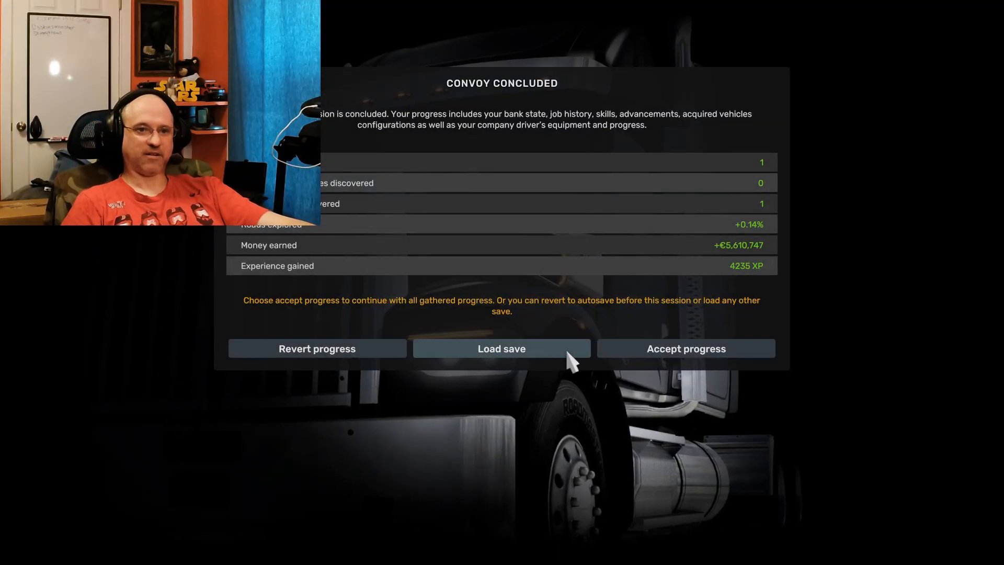
left_click(679, 351)
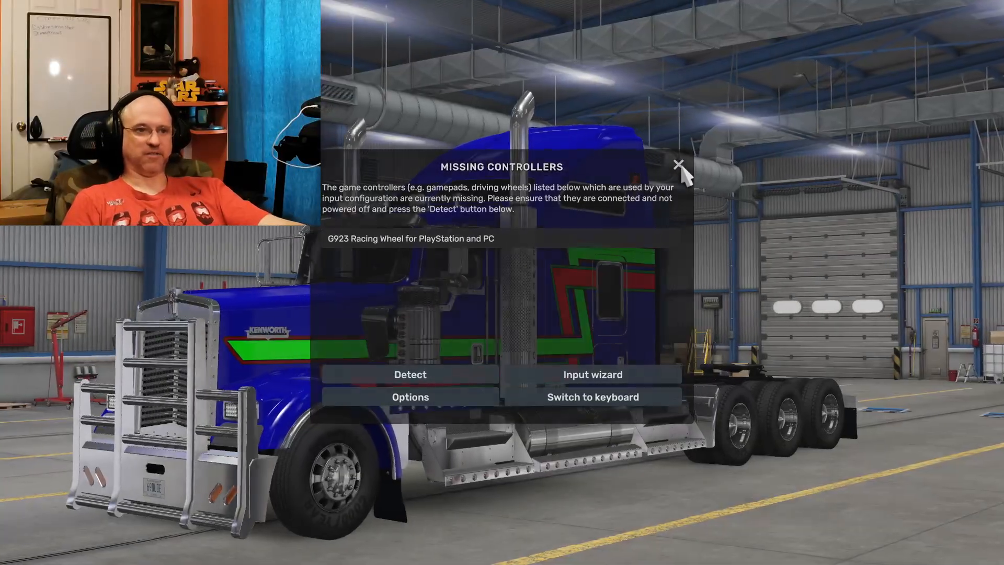
left_click(678, 165)
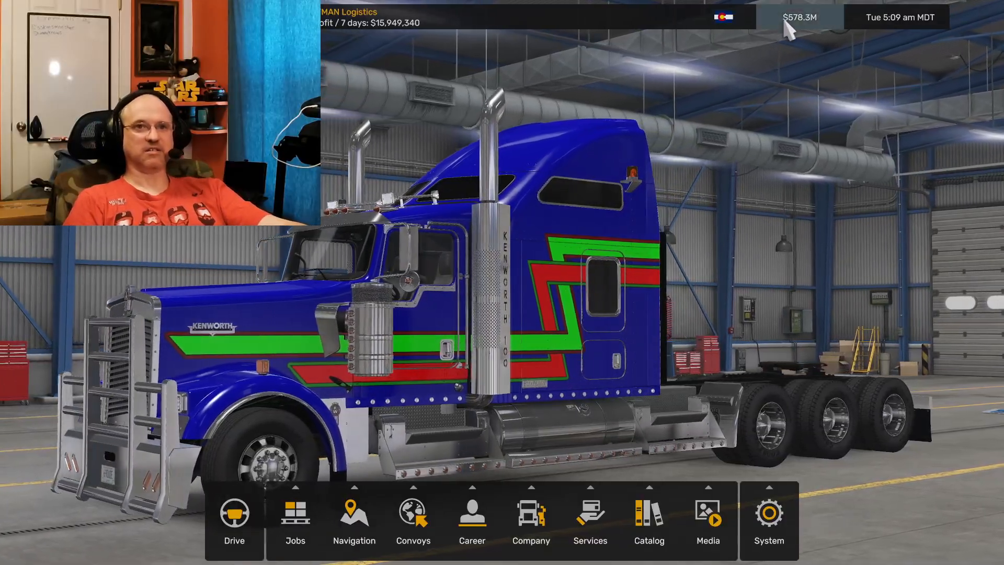
Step: Check the company's bank account and loan overview, and review which services this career offers
left_click(789, 21)
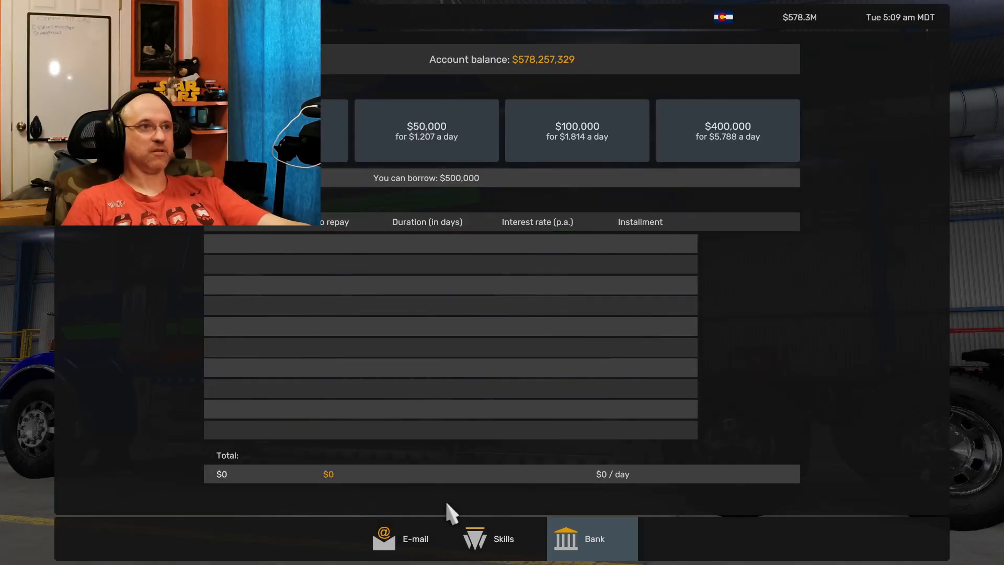
key("Escape")
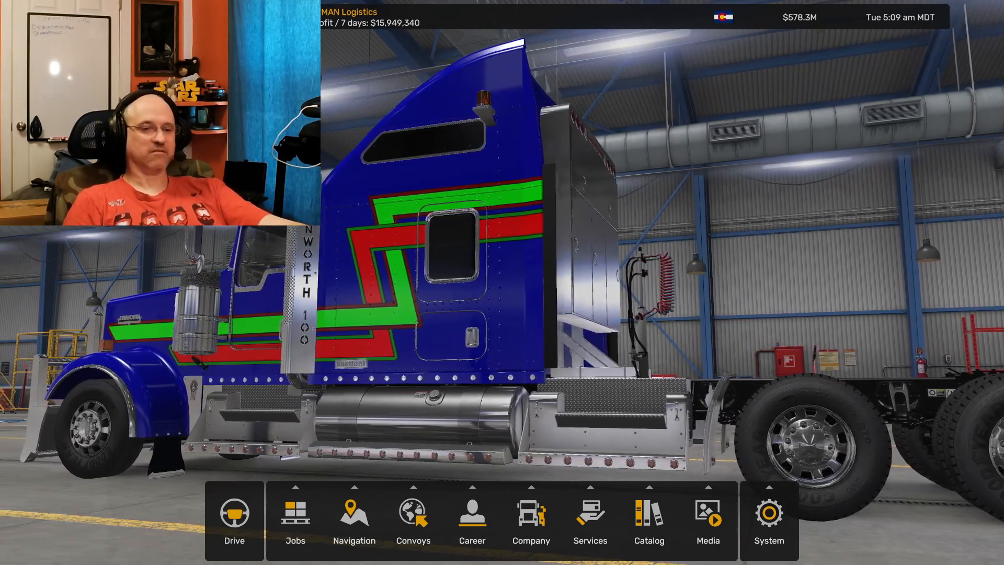
mouse_move(654, 544)
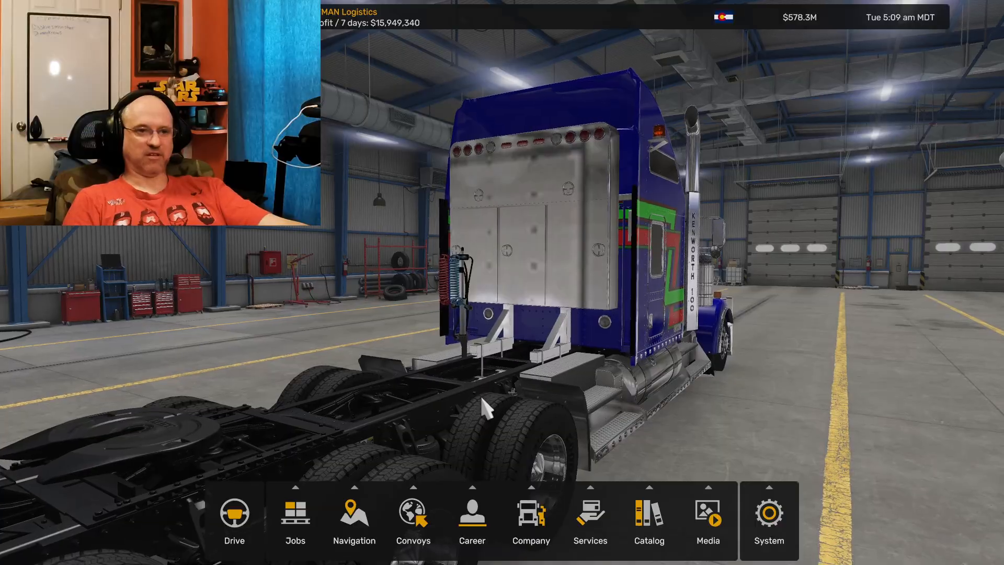
left_click(583, 546)
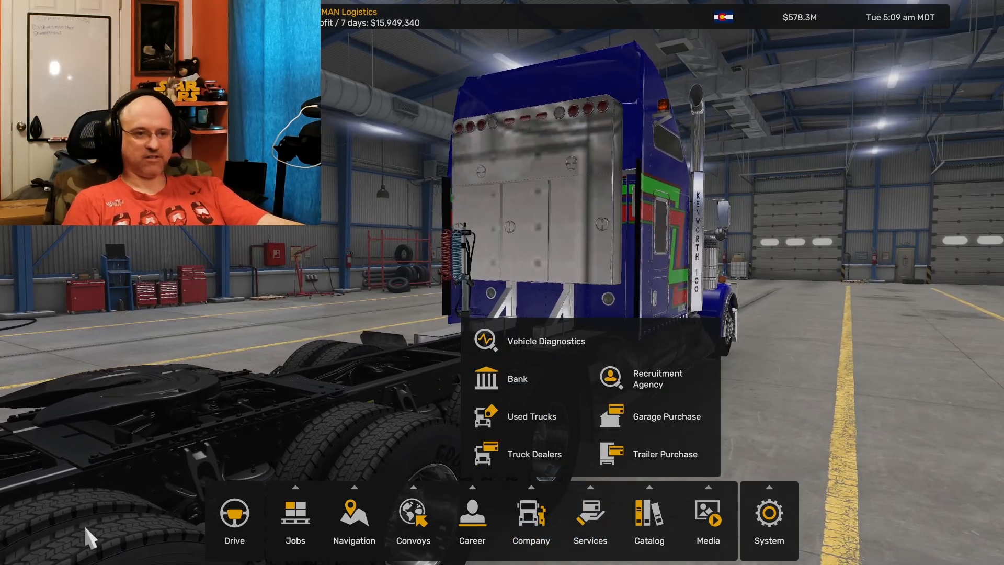
Step: Exit the Level 233 career to the title screen
mouse_move(745, 536)
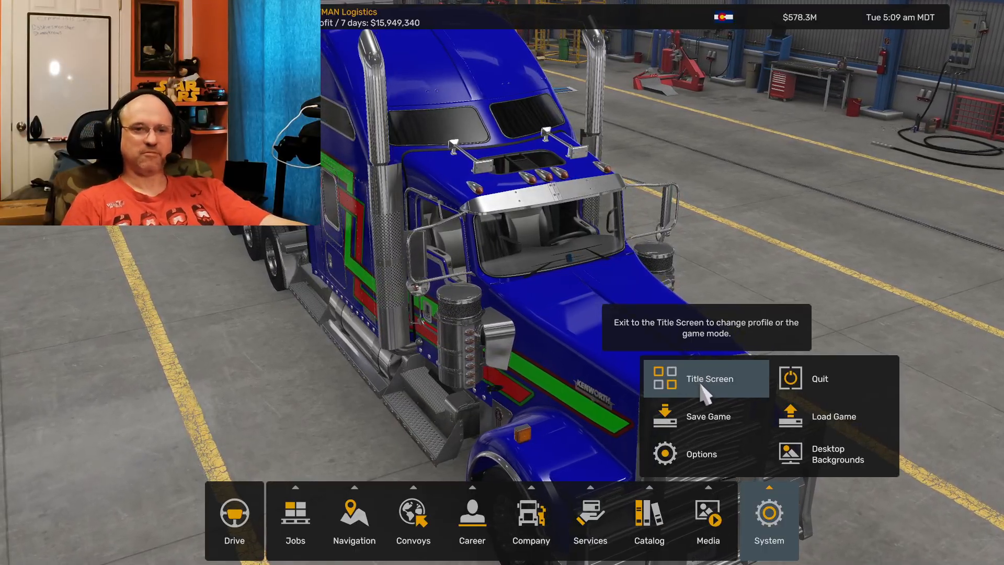
left_click(674, 377)
left_click(472, 365)
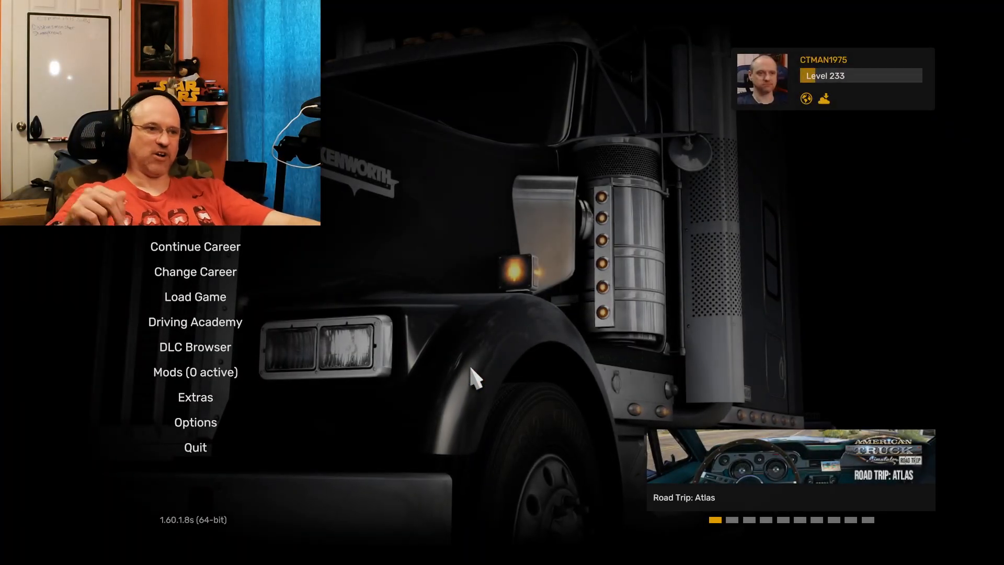
Step: Open the Mod Manager for the Level 233 career and look through the whole list of available mods
left_click(196, 371)
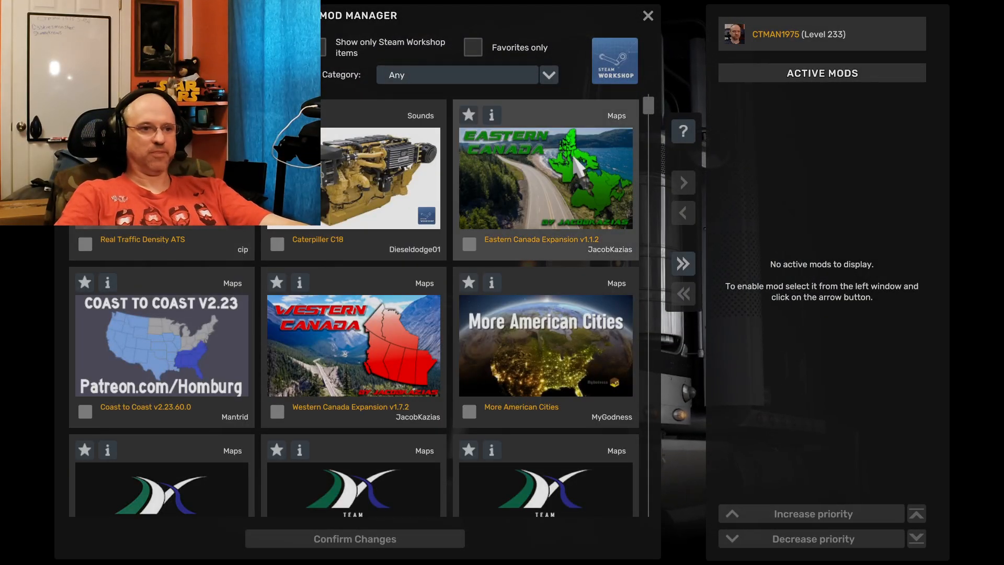
scroll(547, 174, "down", 6)
scroll(547, 178, "down", 10)
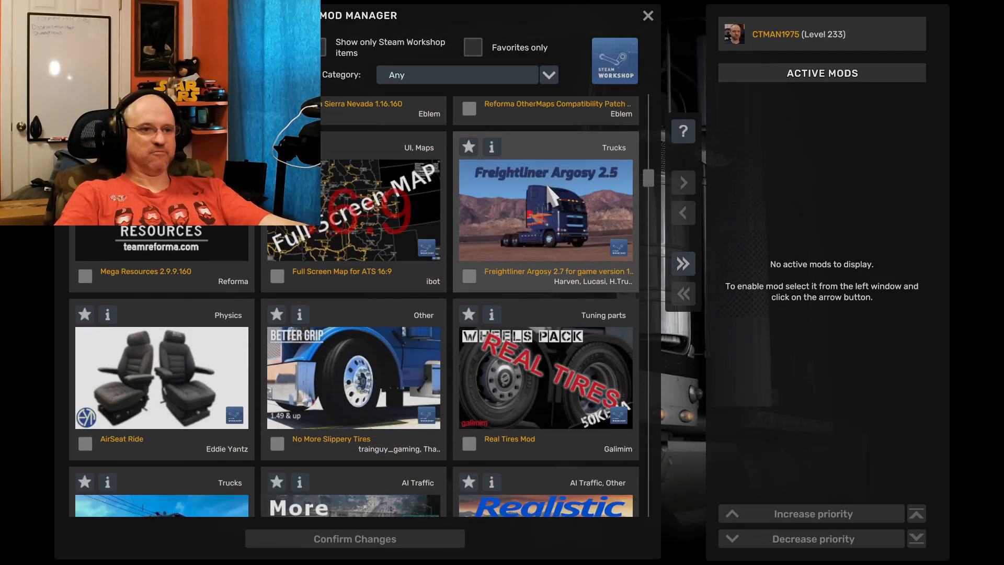
scroll(549, 197, "down", 10)
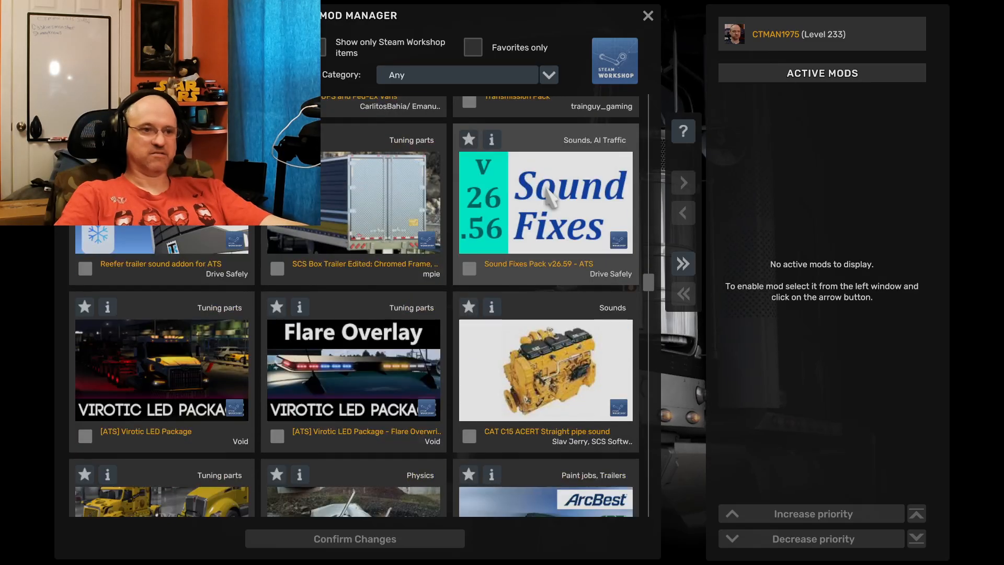
scroll(549, 197, "down", 6)
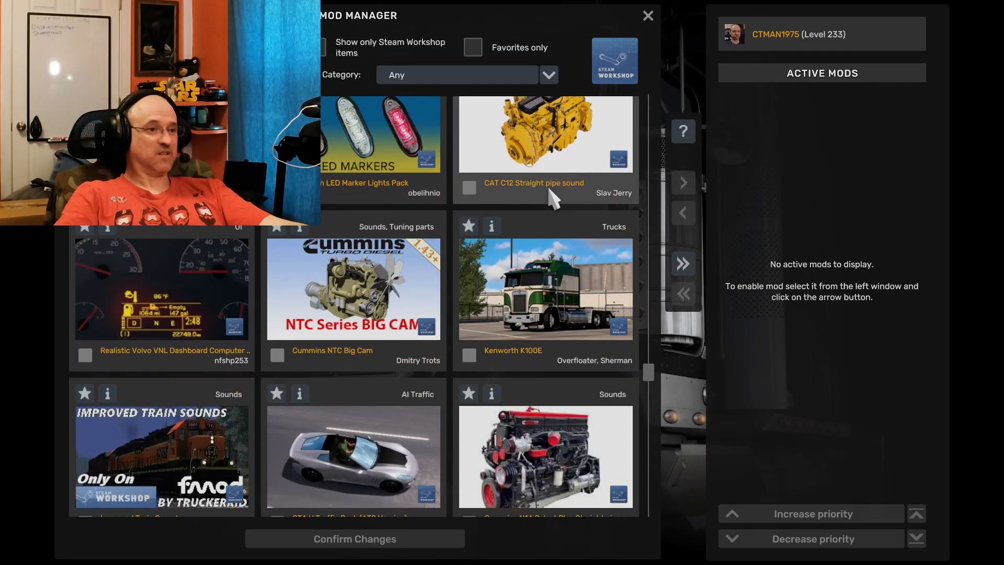
scroll(551, 197, "down", 8)
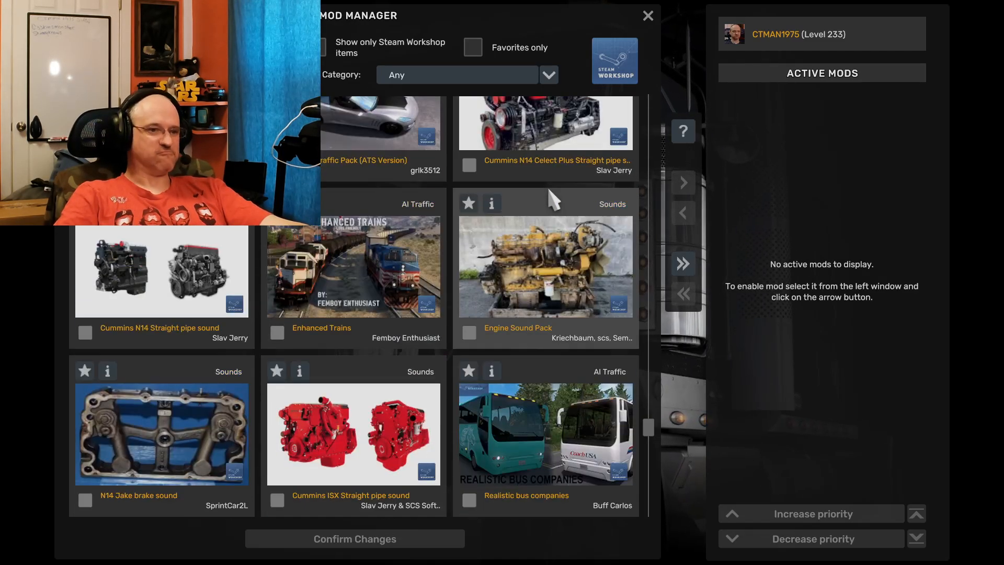
scroll(549, 190, "down", 4)
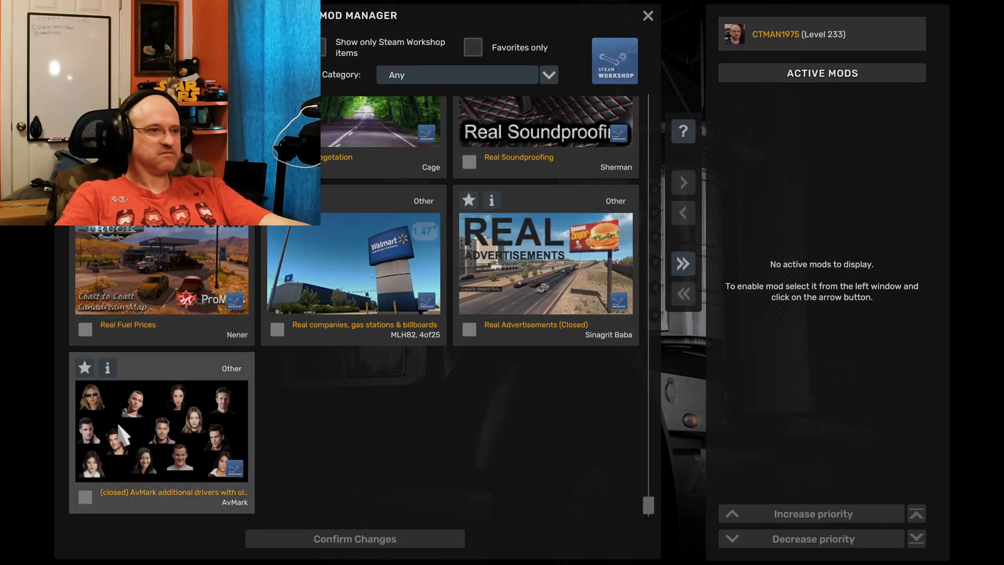
left_click_drag(648, 505, 626, 81)
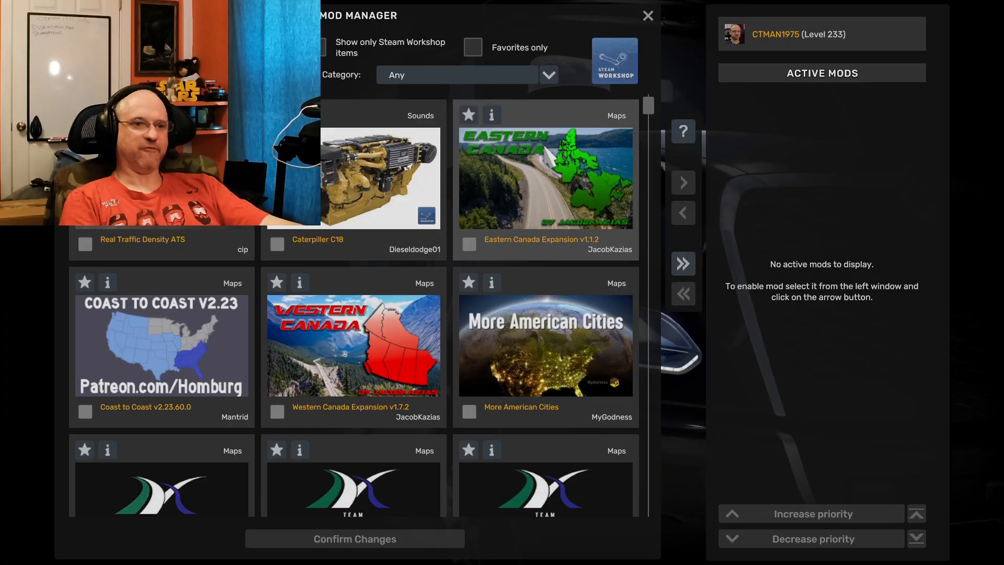
Step: Examine the available map mods, from the Canada expansions and Coast to Coast to the Reforma maps and Mega Resources
scroll(235, 262, "down", 2)
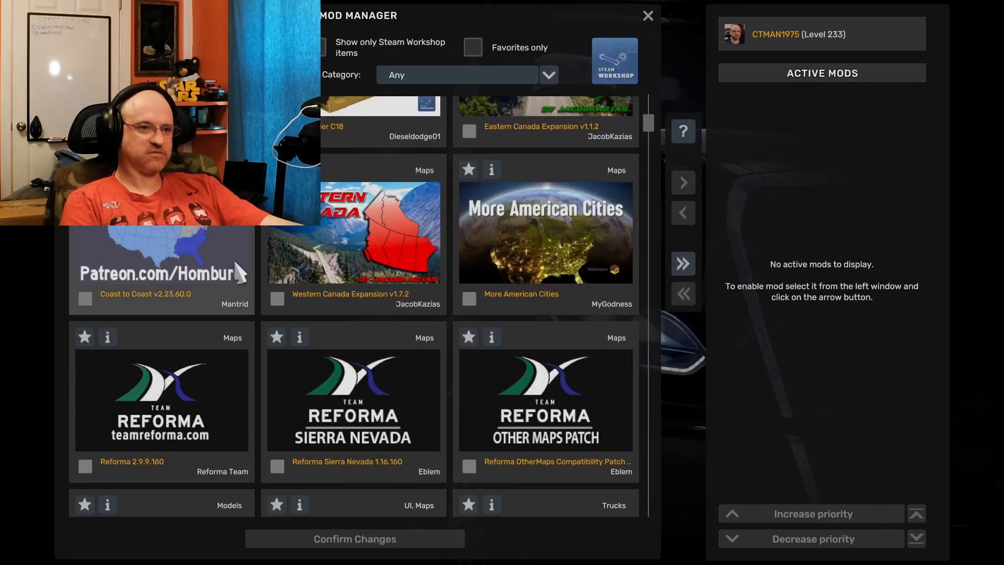
scroll(503, 174, "up", 2)
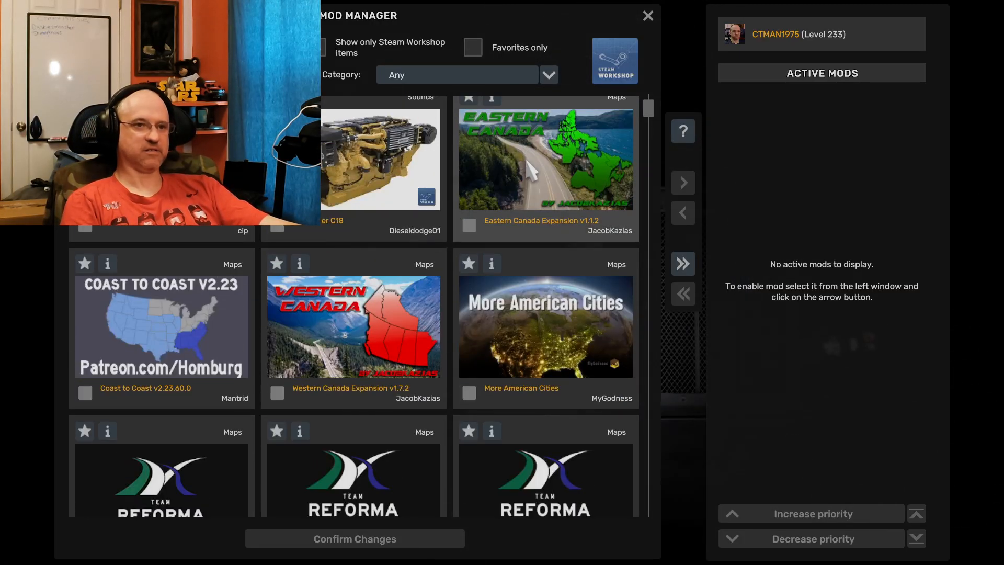
scroll(151, 361, "down", 1)
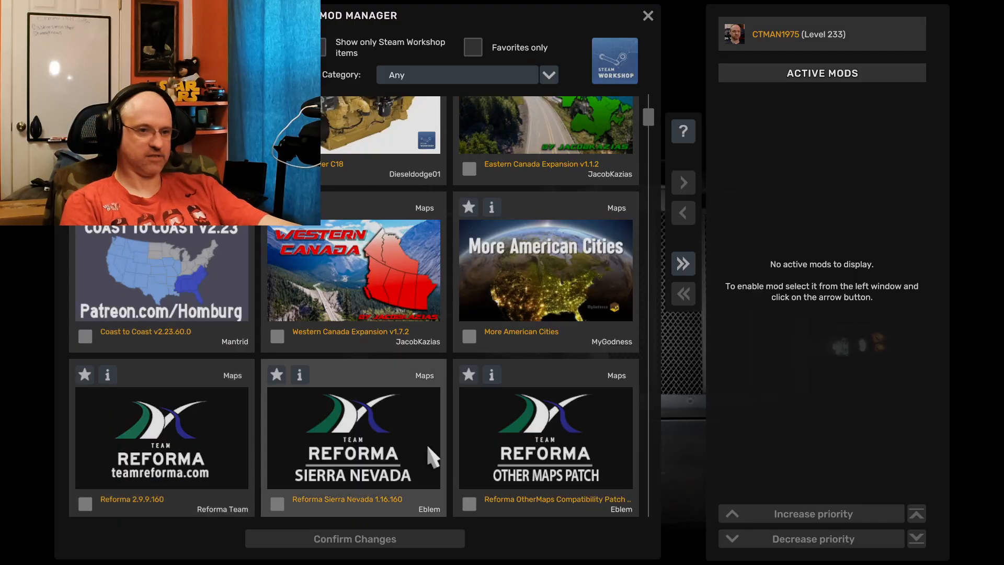
scroll(427, 449, "down", 3)
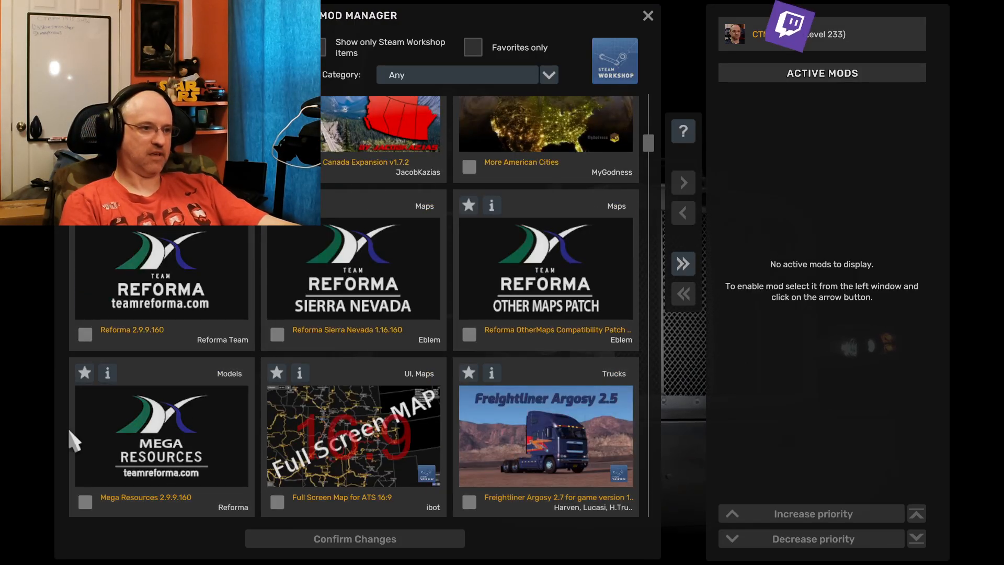
Step: Read the mod details of the Reforma 2.9.9.160 map, including its required DLCs and description
scroll(88, 308, "down", 3)
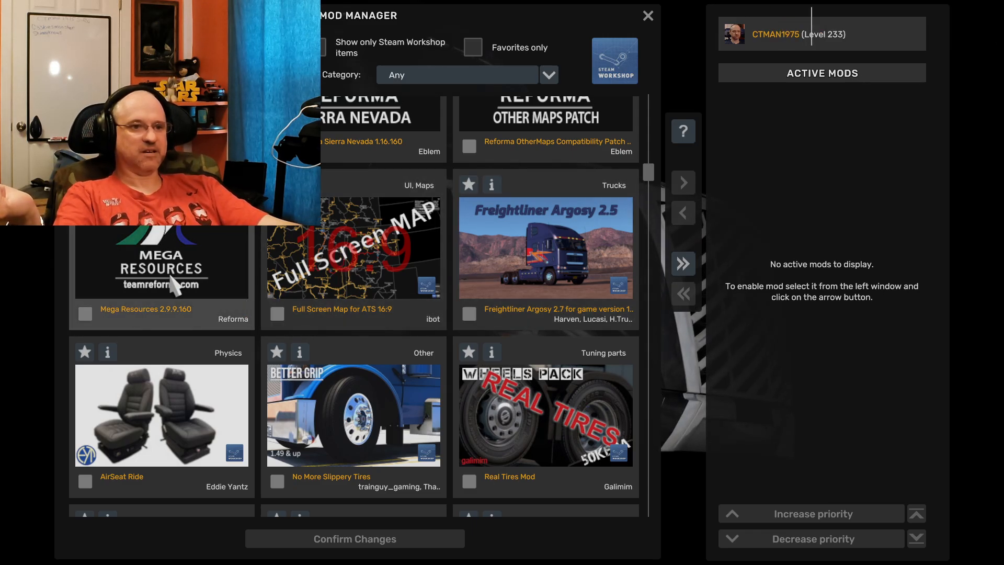
scroll(195, 228, "up", 6)
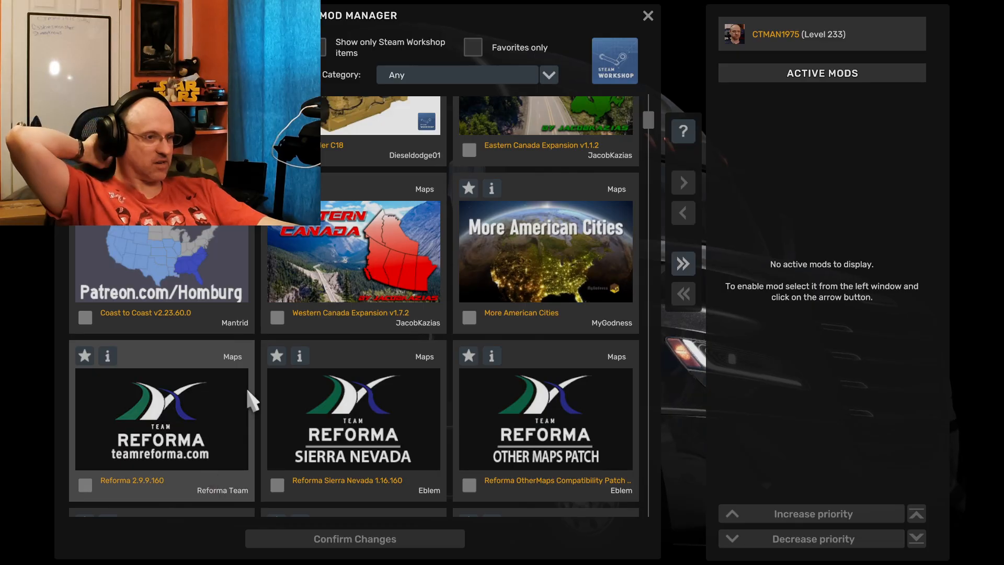
left_click(108, 357)
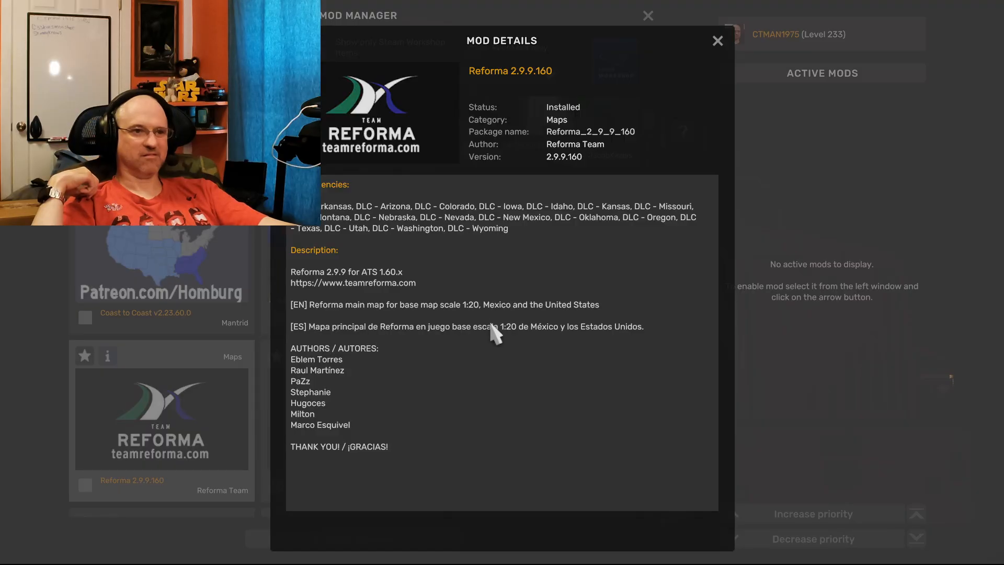
left_click(717, 41)
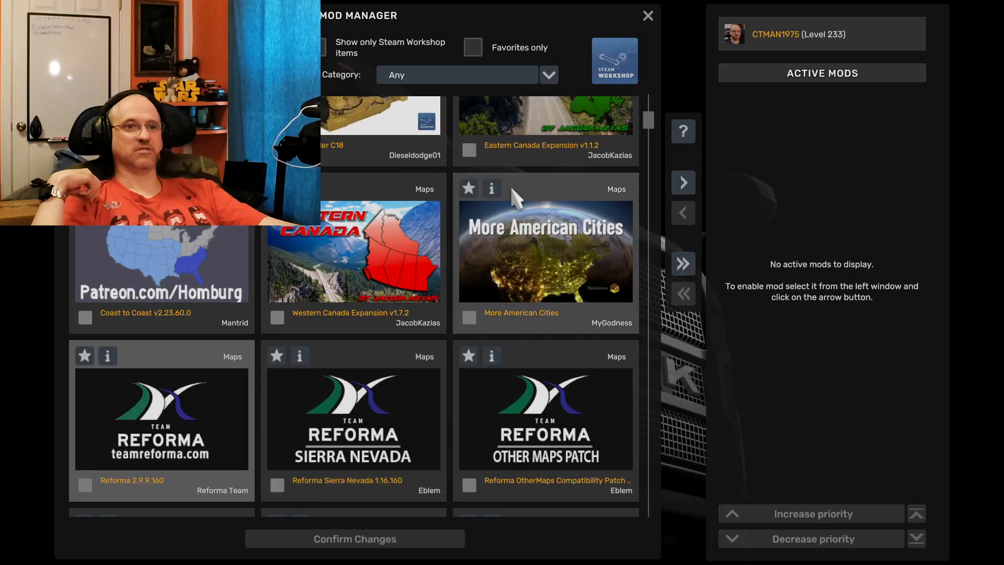
Step: Look through the mods from the Canada maps past the truck, tire, traffic and transmission mods to the Virotic LED packages
scroll(502, 209, "up", 2)
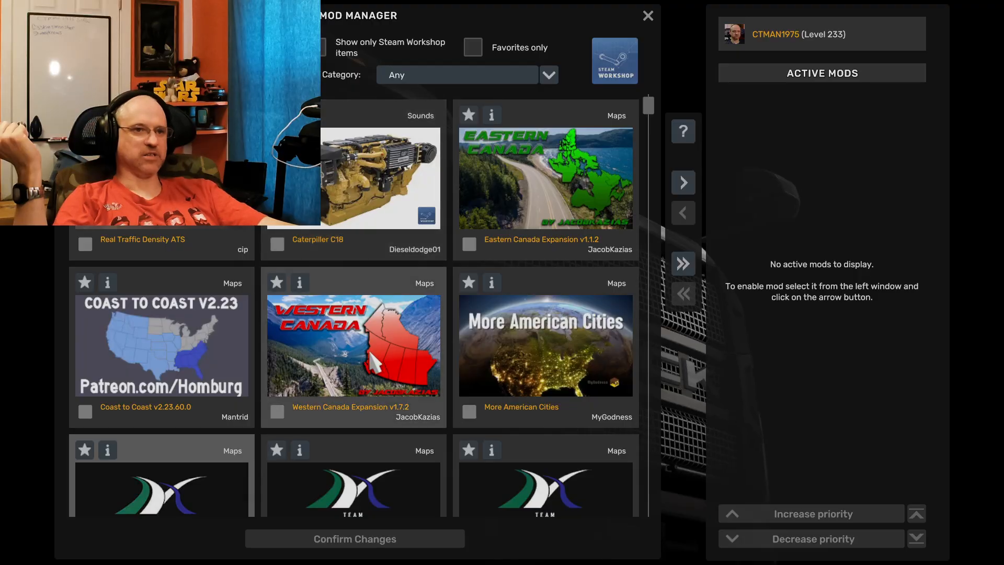
scroll(514, 180, "down", 1)
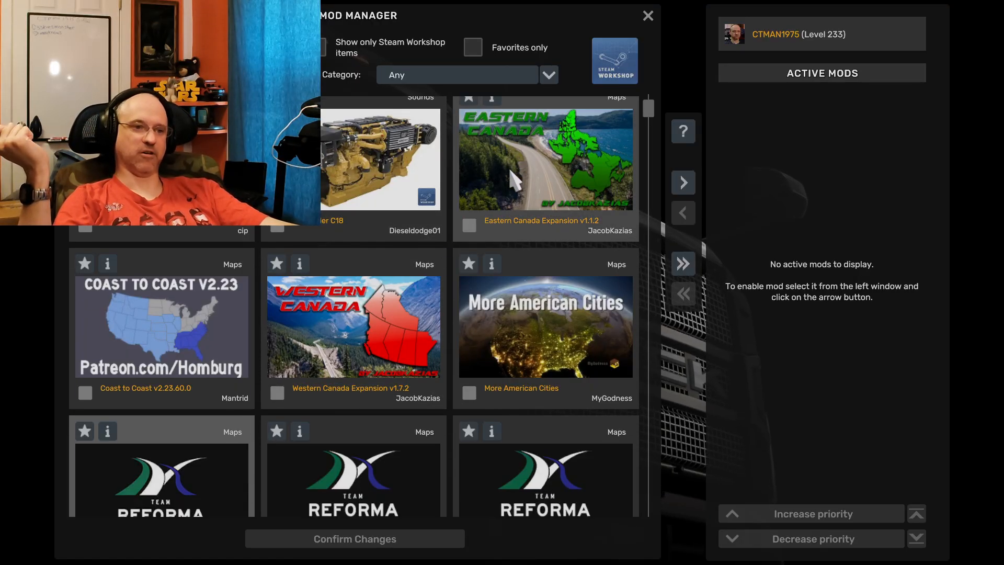
scroll(514, 181, "down", 8)
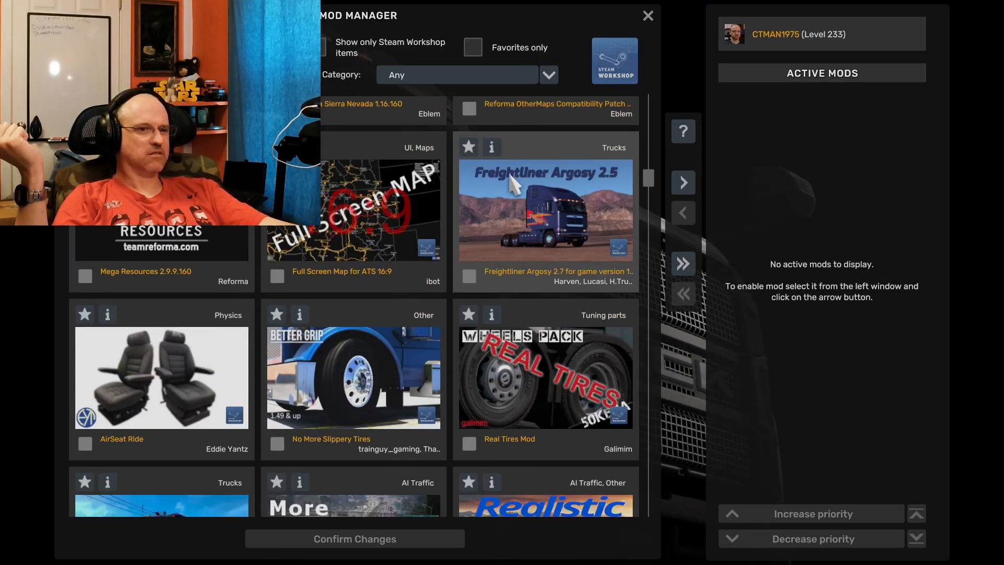
scroll(514, 180, "down", 7)
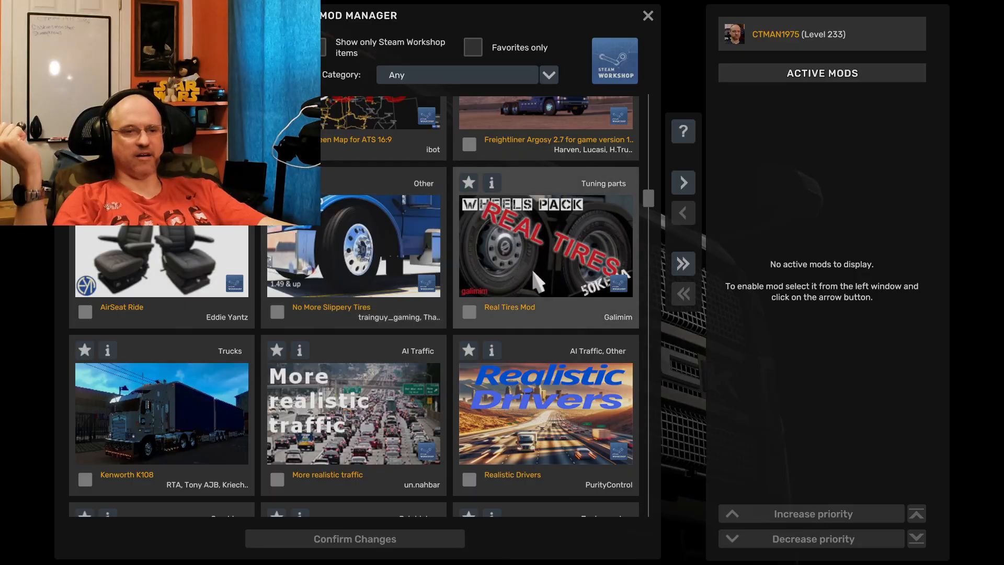
scroll(528, 271, "down", 9)
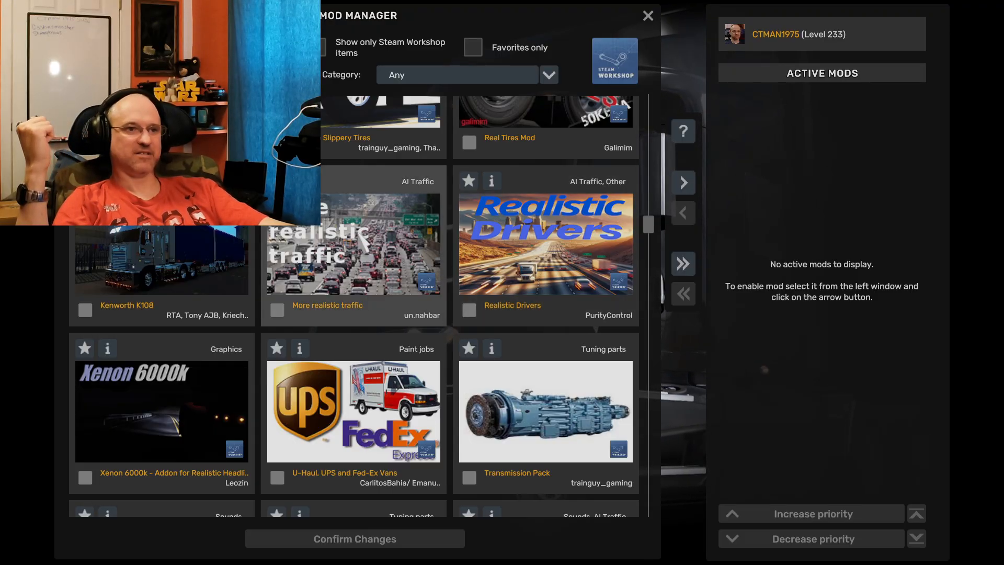
scroll(353, 234, "down", 3)
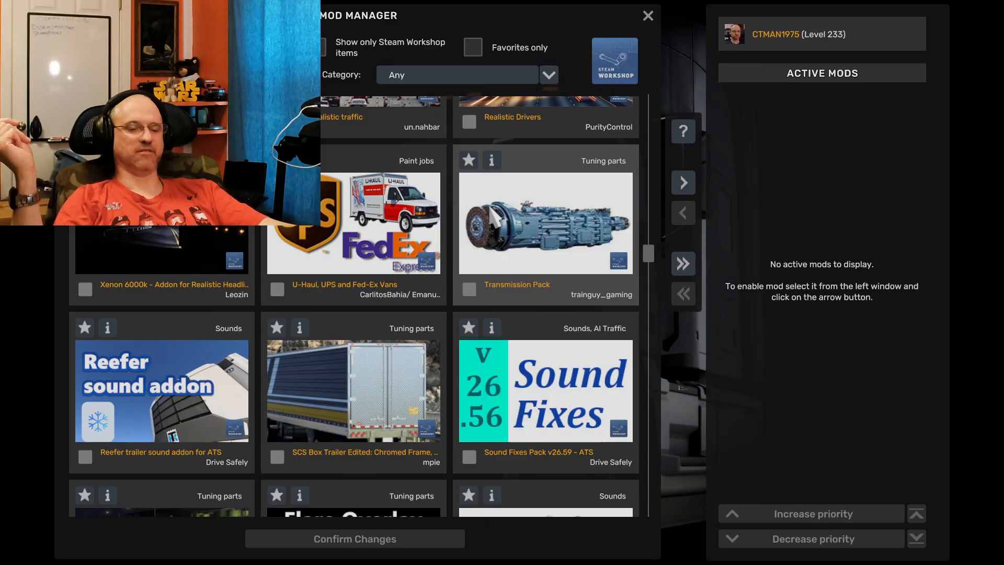
scroll(120, 398, "down", 3)
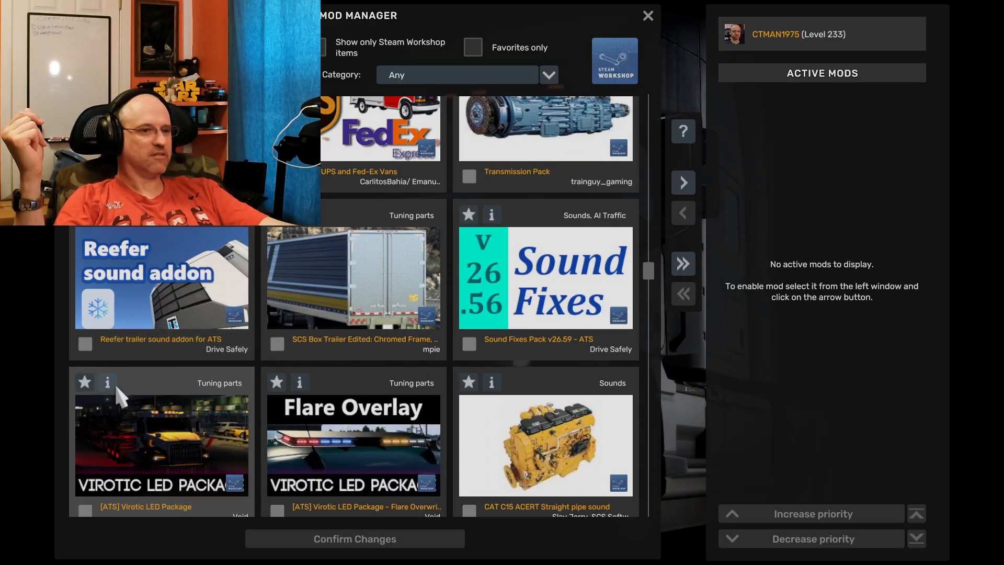
scroll(116, 388, "down", 4)
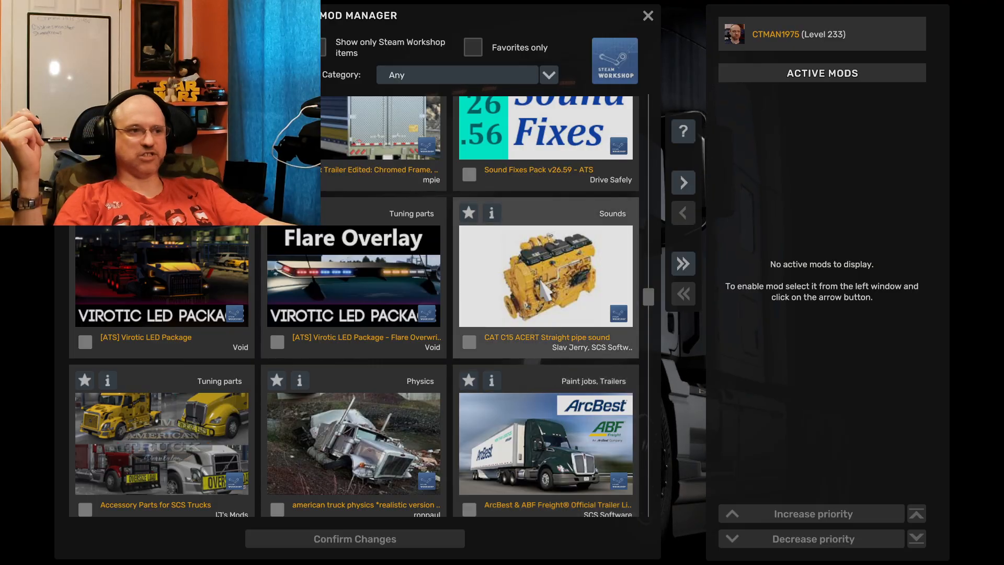
Step: Review the remaining accessory, physics, weather, engine sound, train and bus mods, and return to the start of the list
scroll(423, 322, "down", 2)
scroll(422, 329, "up", 1)
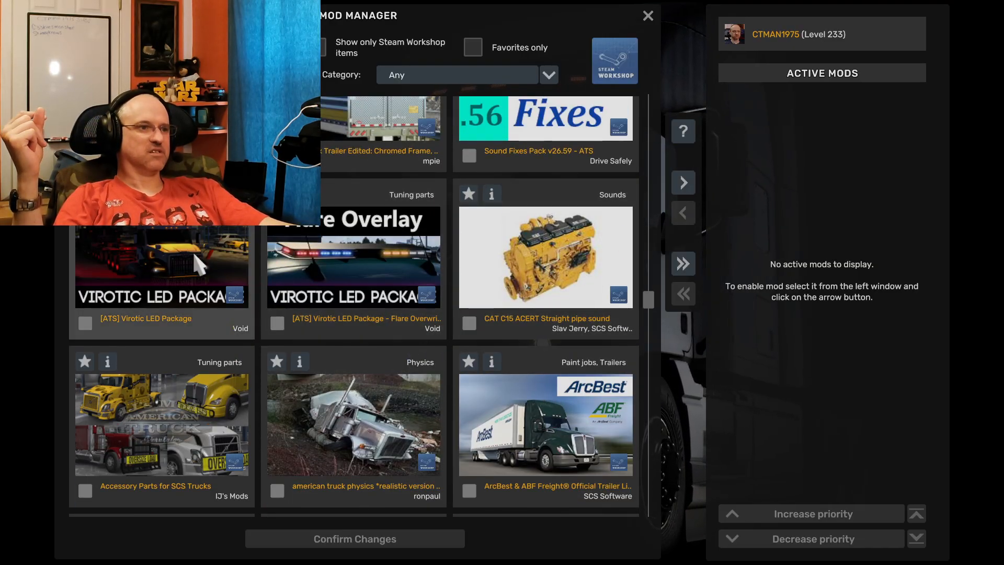
scroll(365, 314, "down", 2)
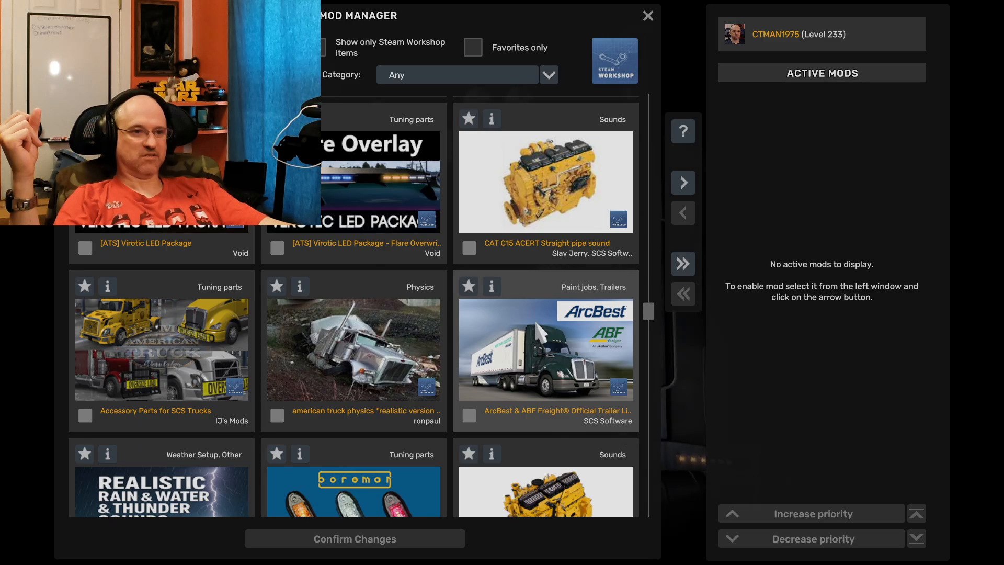
scroll(530, 313, "down", 5)
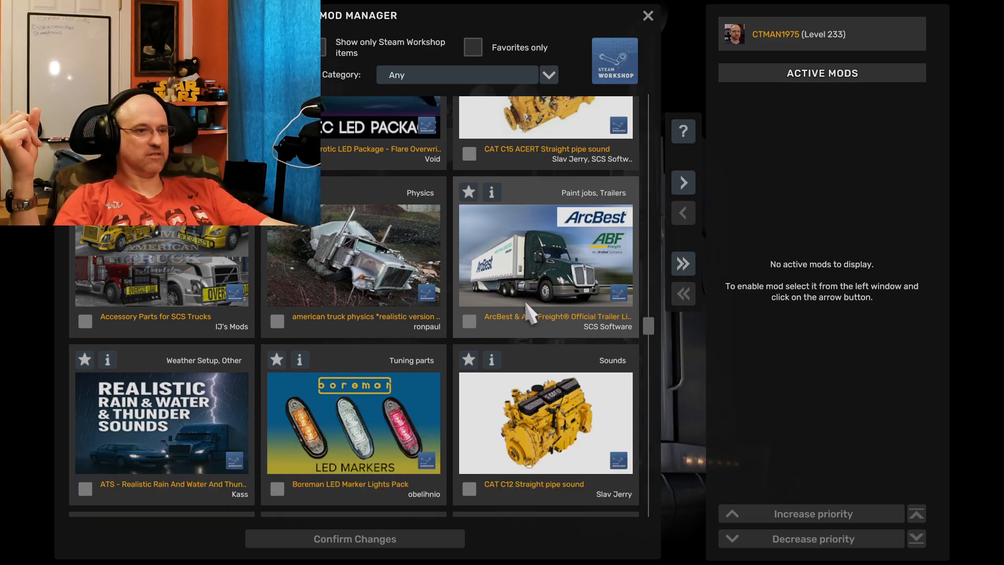
scroll(531, 314, "down", 2)
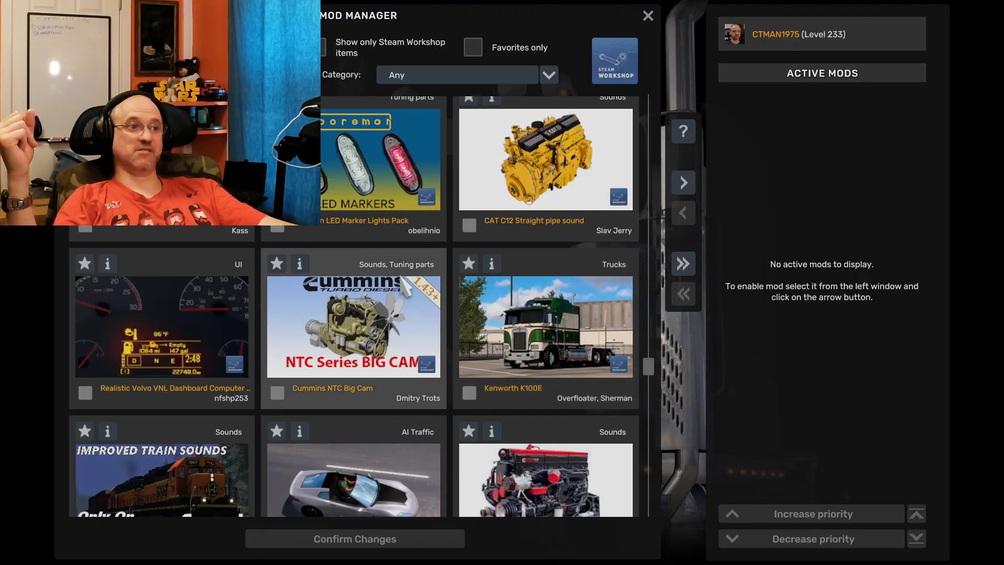
scroll(355, 413, "down", 3)
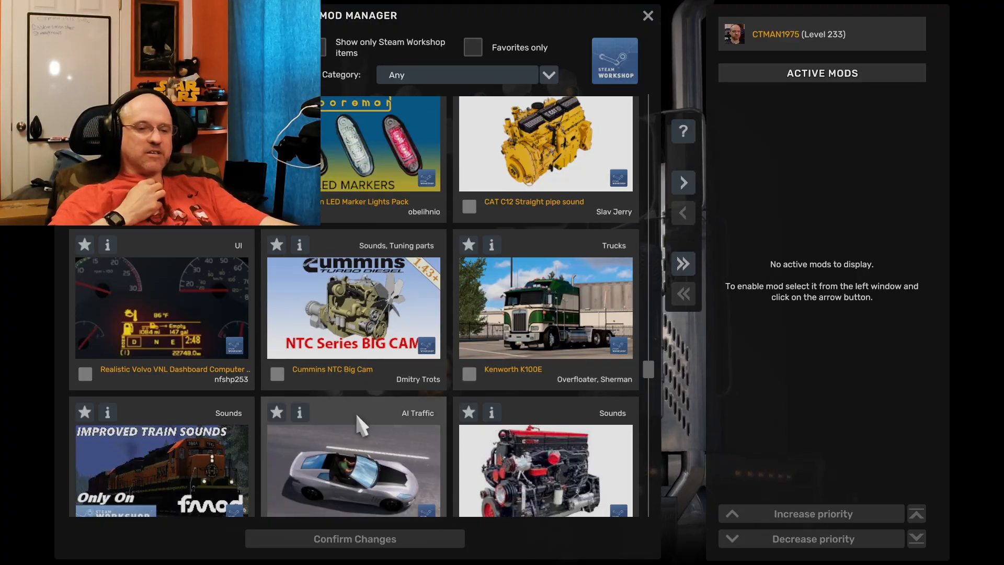
scroll(357, 424, "down", 6)
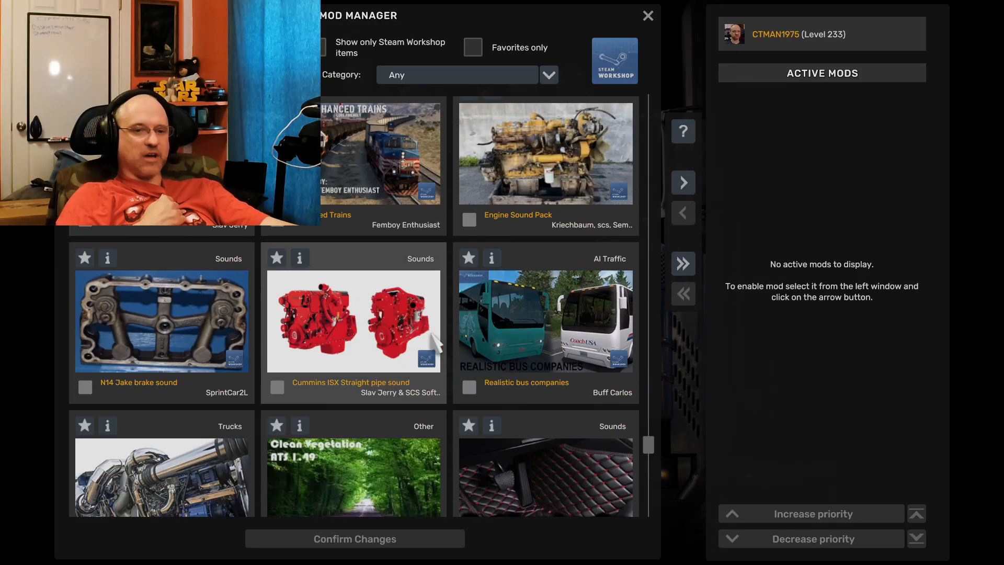
left_click_drag(648, 445, 660, 113)
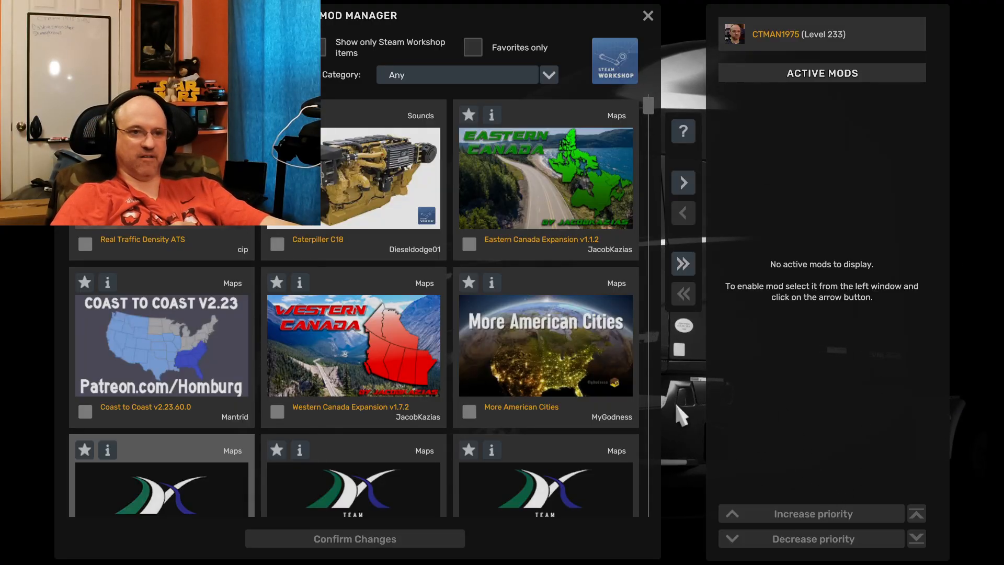
scroll(392, 385, "down", 3)
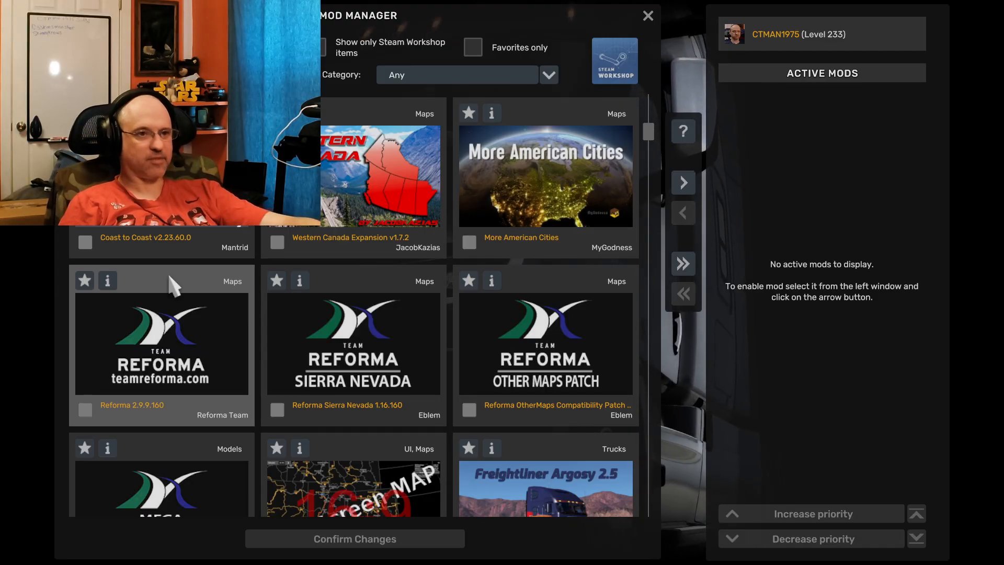
key("Escape")
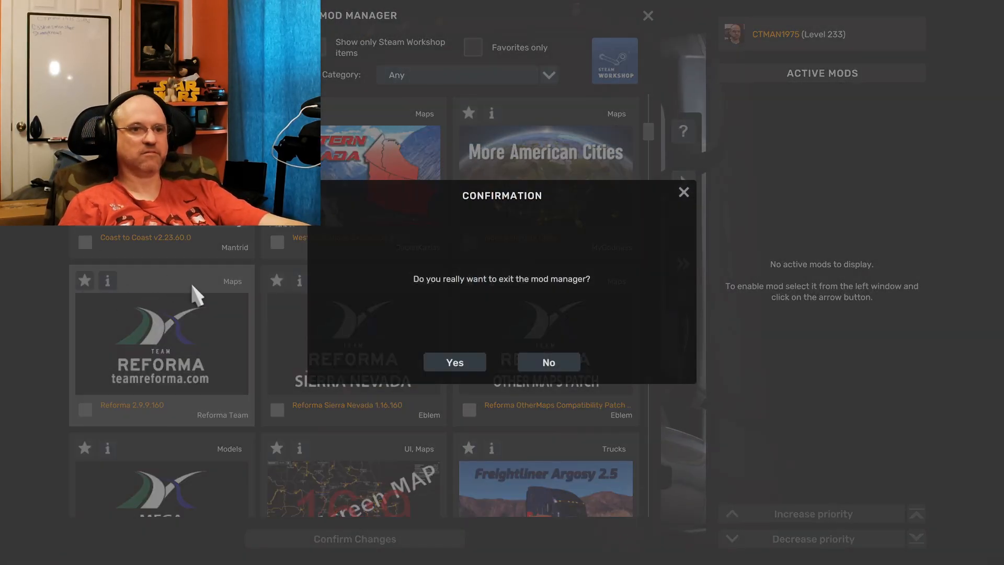
left_click(552, 364)
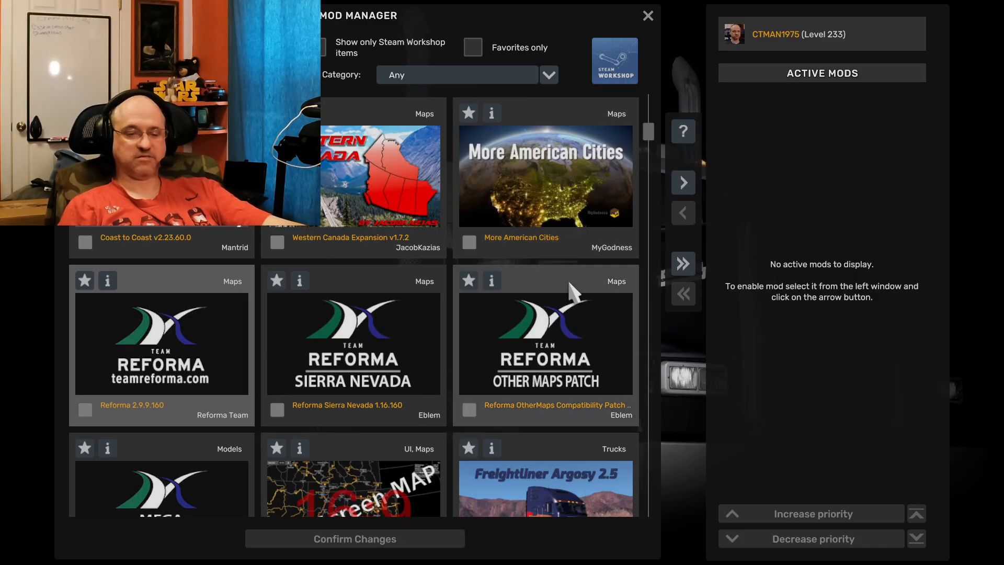
Step: Activate the More American Cities map mod as the first entry in the active mods
scroll(516, 292, "down", 5)
scroll(515, 287, "down", 5)
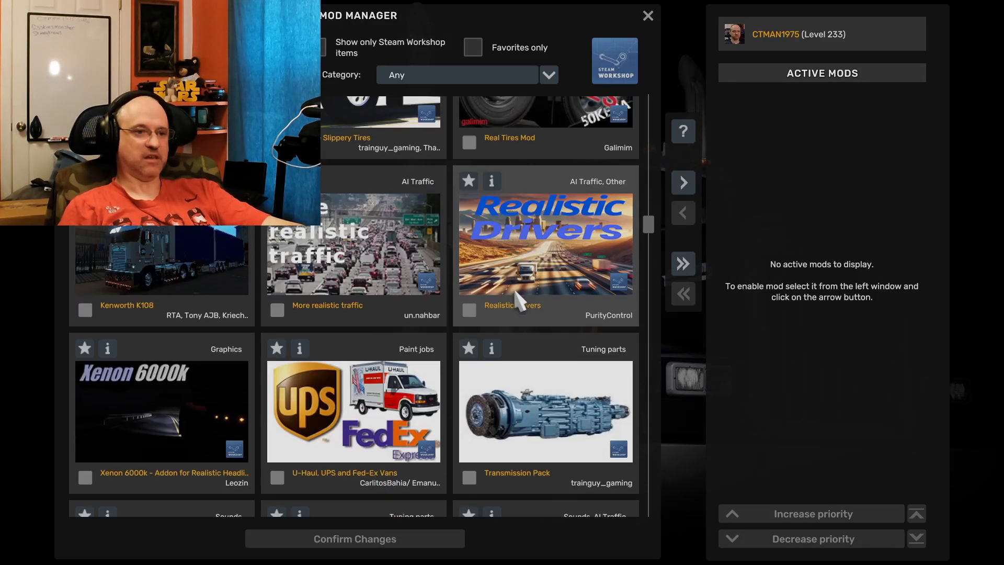
scroll(507, 282, "up", 3)
scroll(506, 285, "up", 12)
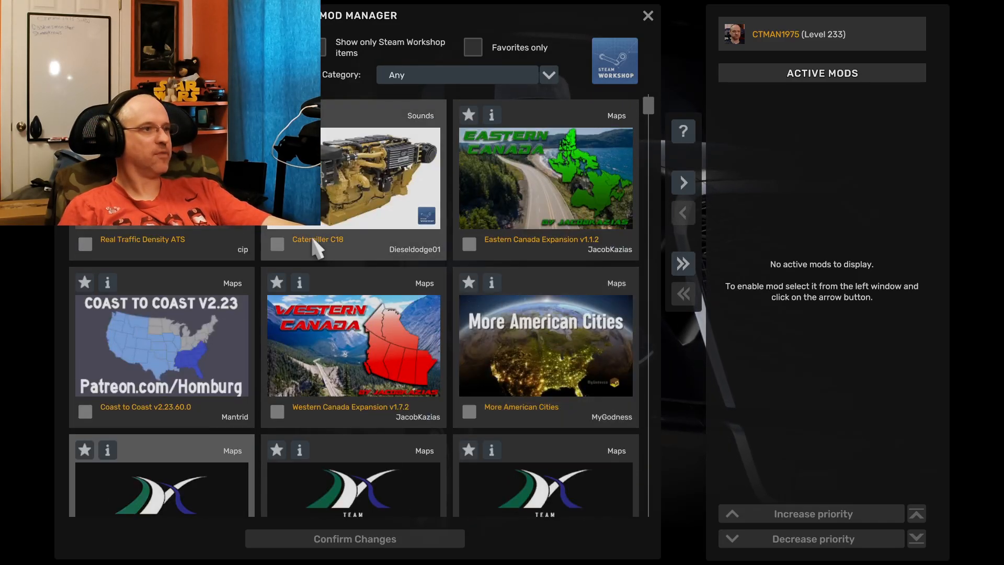
double_click(520, 355)
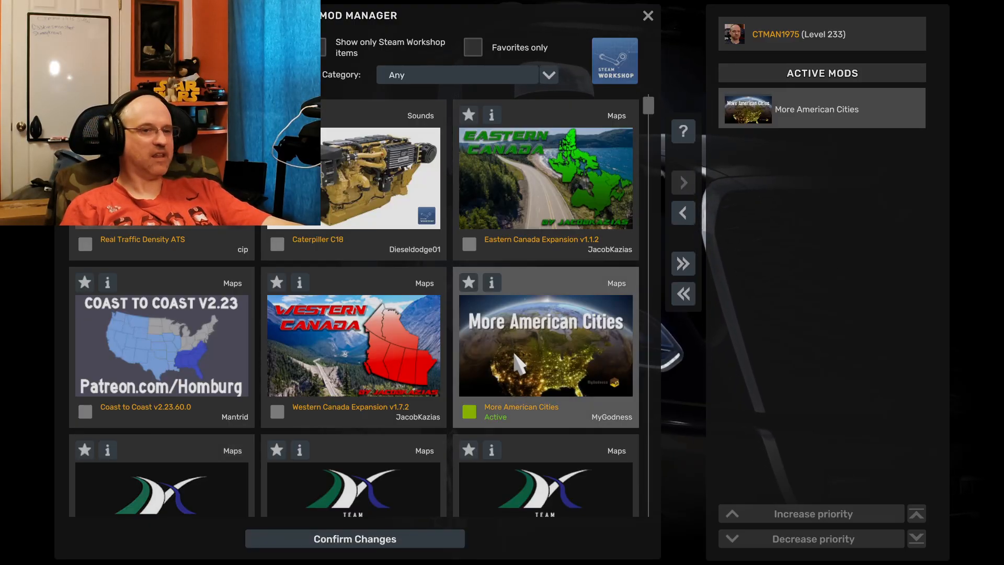
Step: Activate the Reforma mods above it in this order: Mega Resources 2.9.9.160, Reforma 2.9.9.160, Reforma Sierra Nevada 1.16.160
scroll(387, 324, "down", 2)
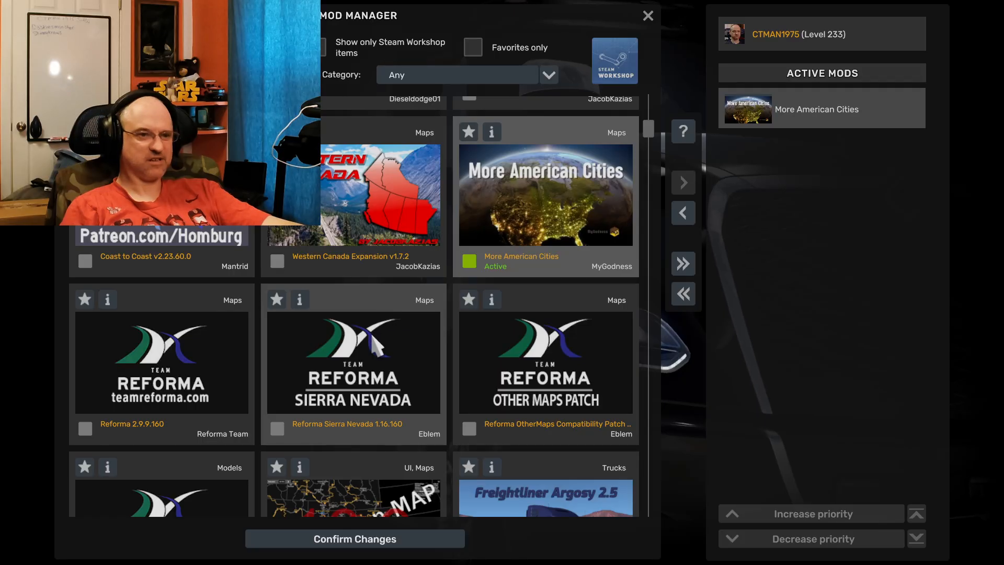
scroll(312, 368, "down", 1)
scroll(311, 366, "down", 4)
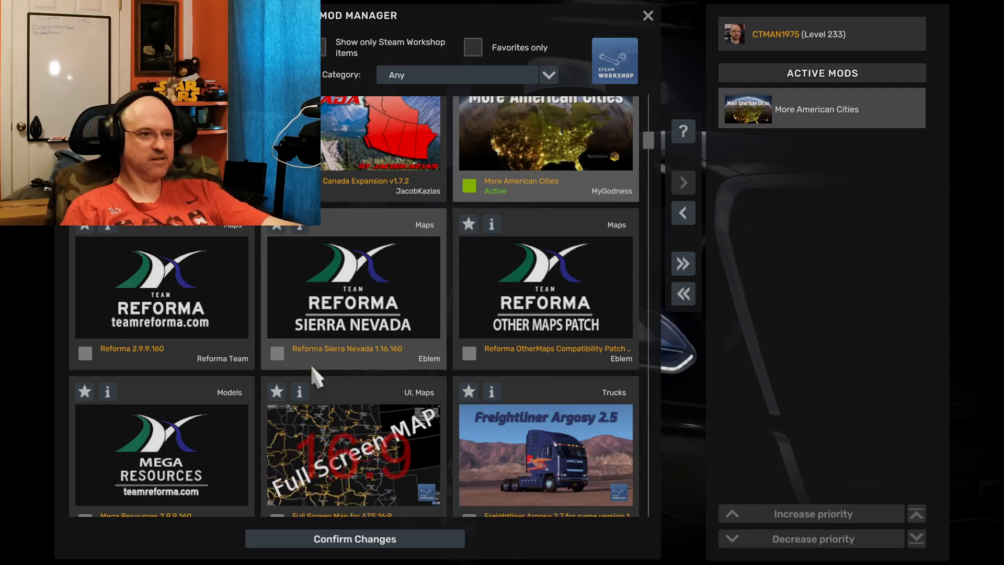
double_click(160, 399)
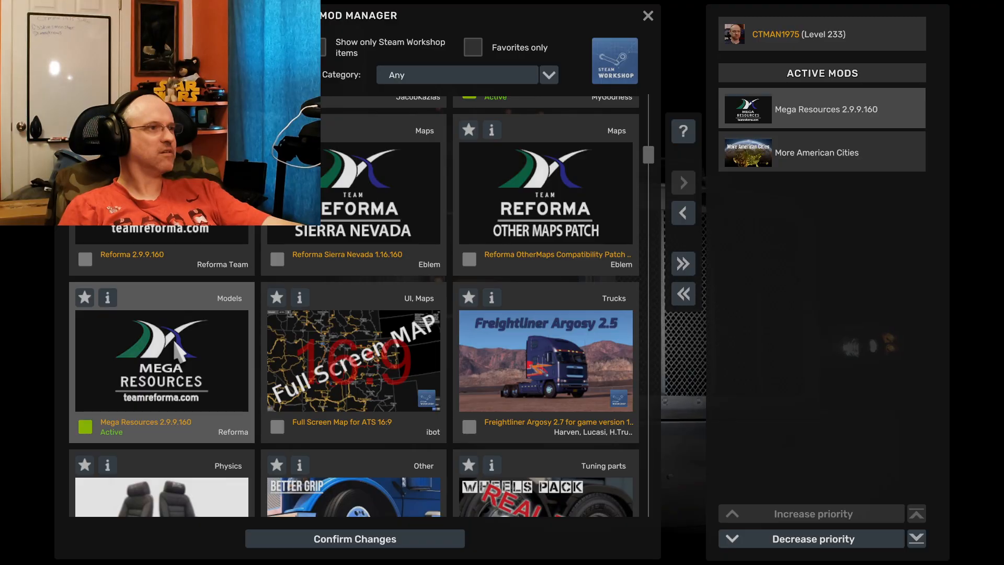
double_click(206, 230)
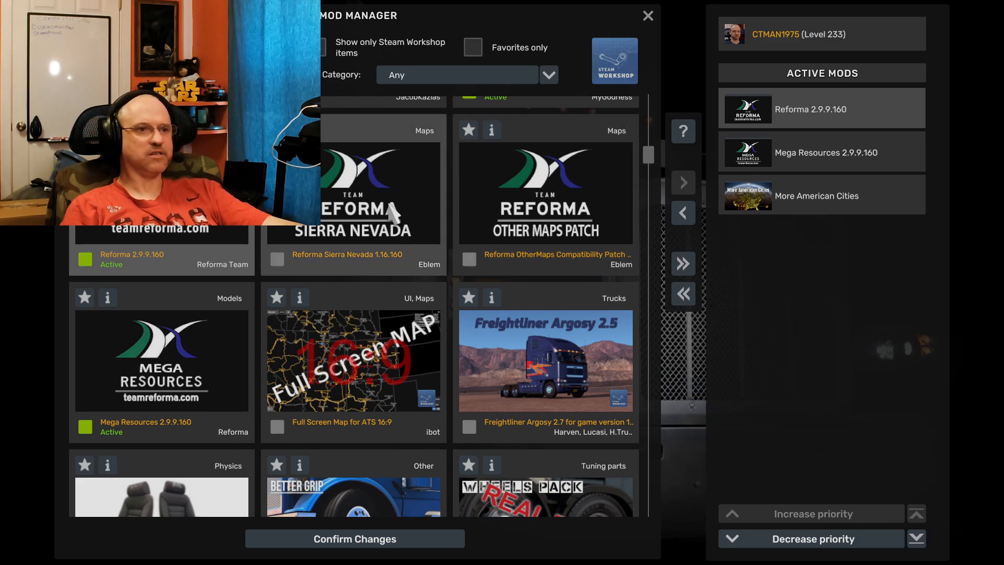
double_click(364, 217)
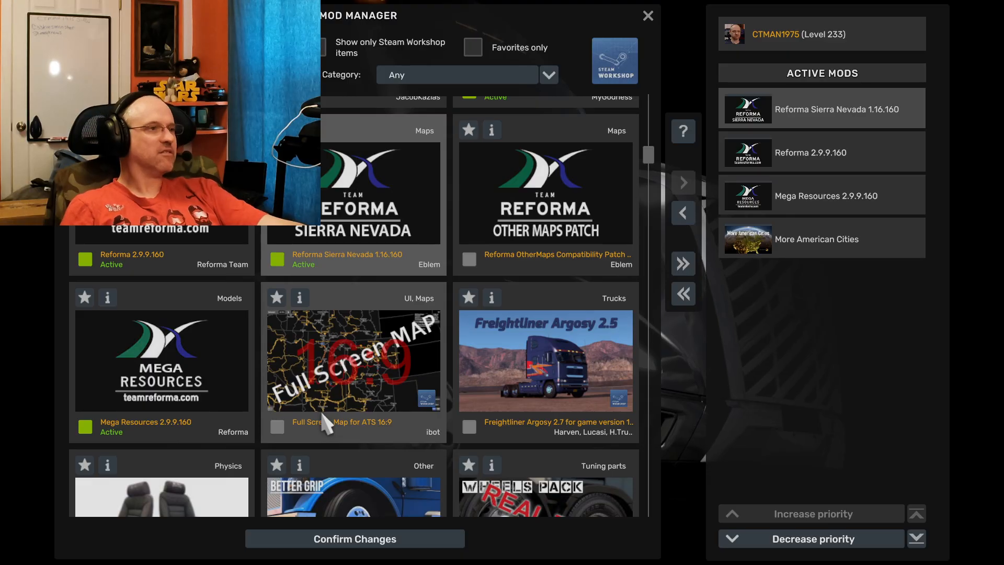
Step: Activate Western Canada Expansion v1.7.2, followed by Eastern Canada Expansion v1.1.2 above it
scroll(381, 231, "up", 5)
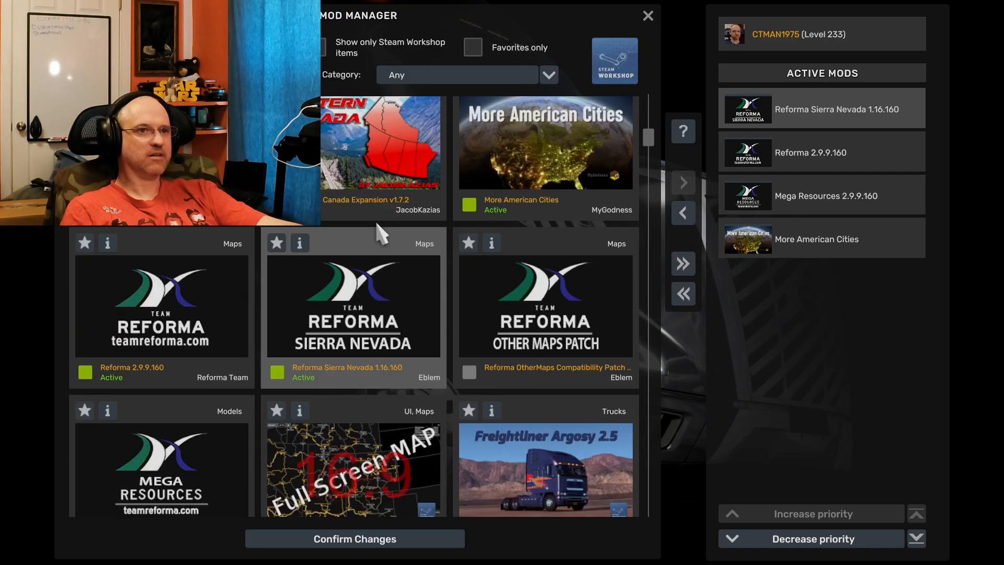
left_click(345, 264)
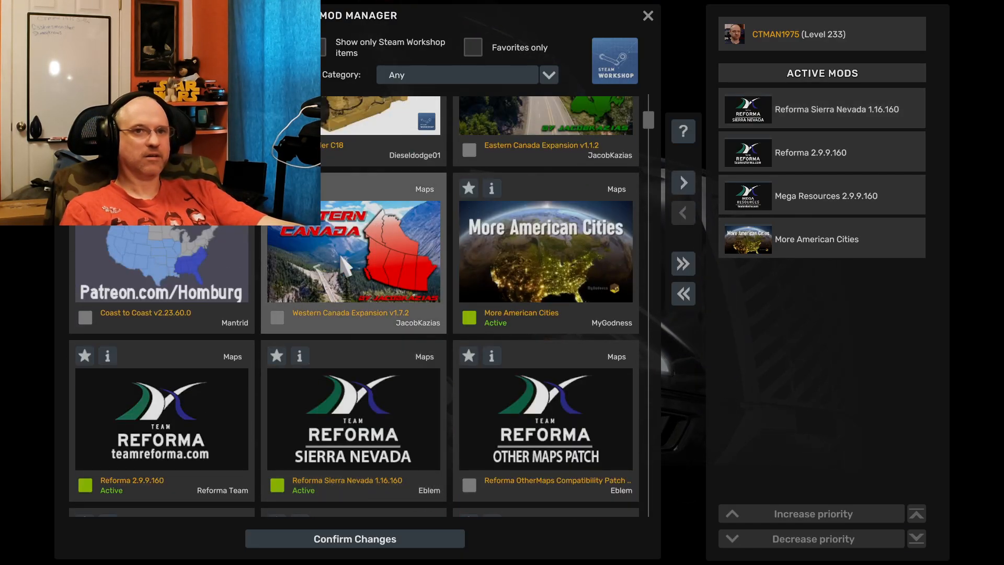
double_click(345, 264)
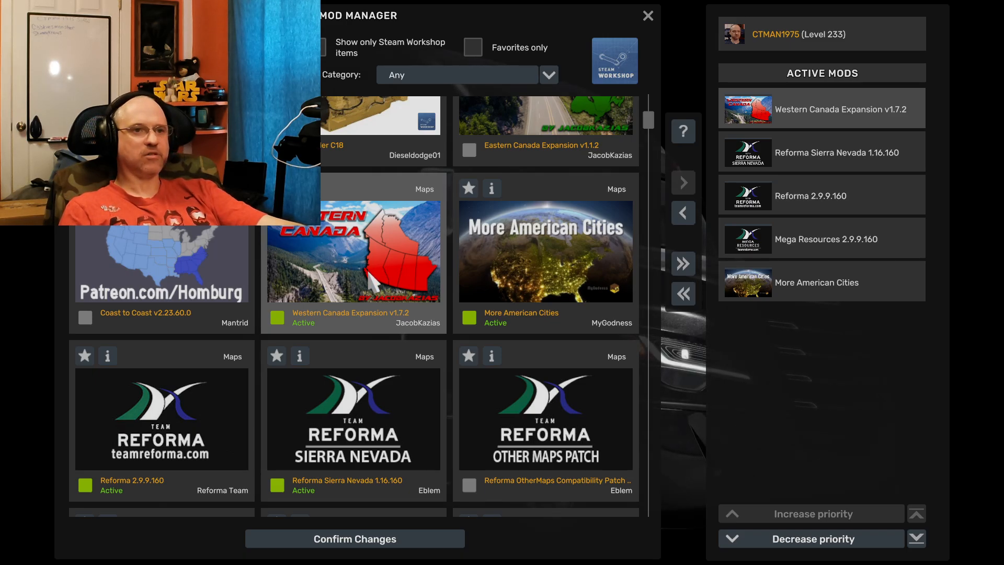
scroll(351, 269, "up", 2)
left_click(541, 175)
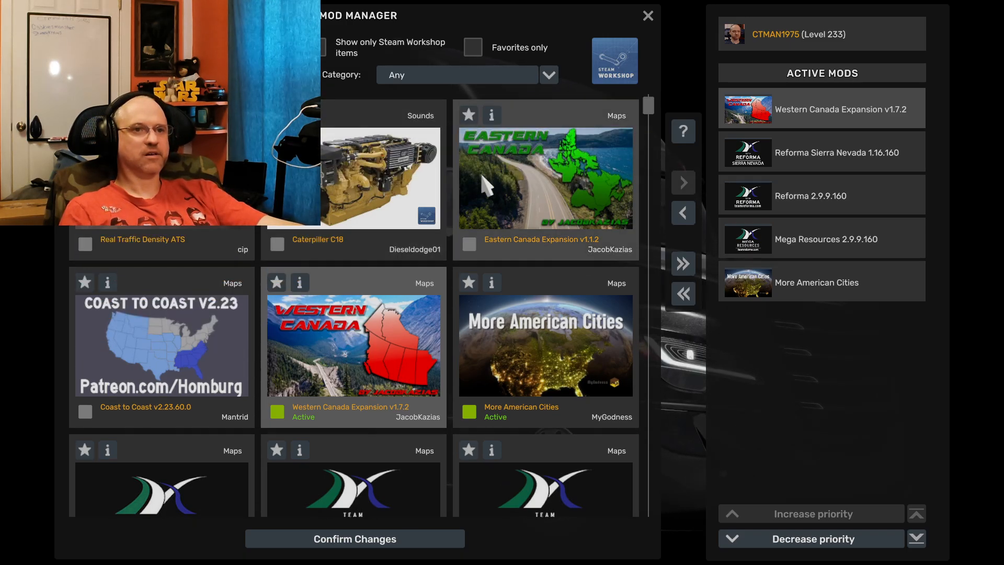
double_click(541, 175)
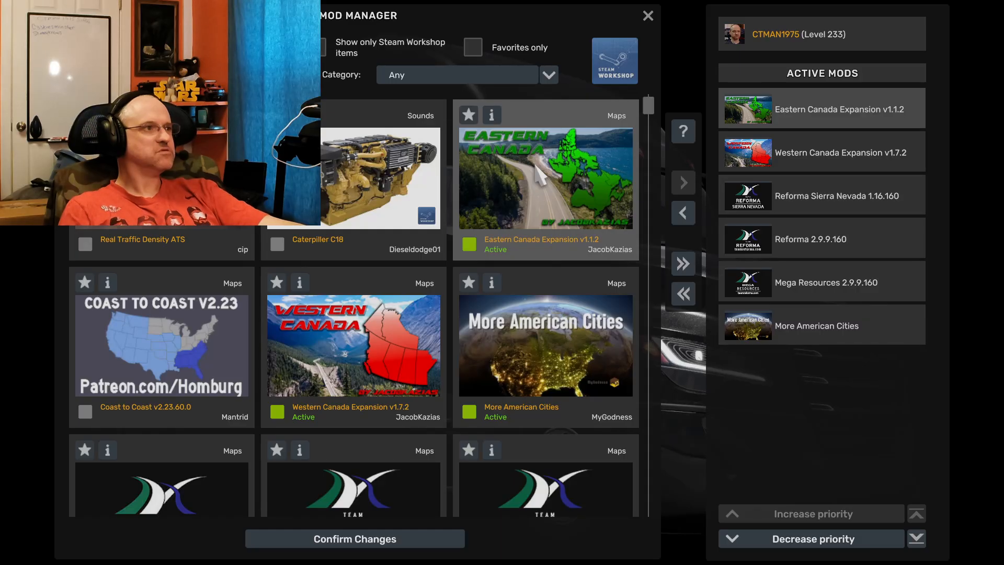
Step: Activate the Coast to Coast v2.23.60.0 map mod, followed by Reforma OtherMaps Compatibility Patch 37.160 above it
double_click(142, 343)
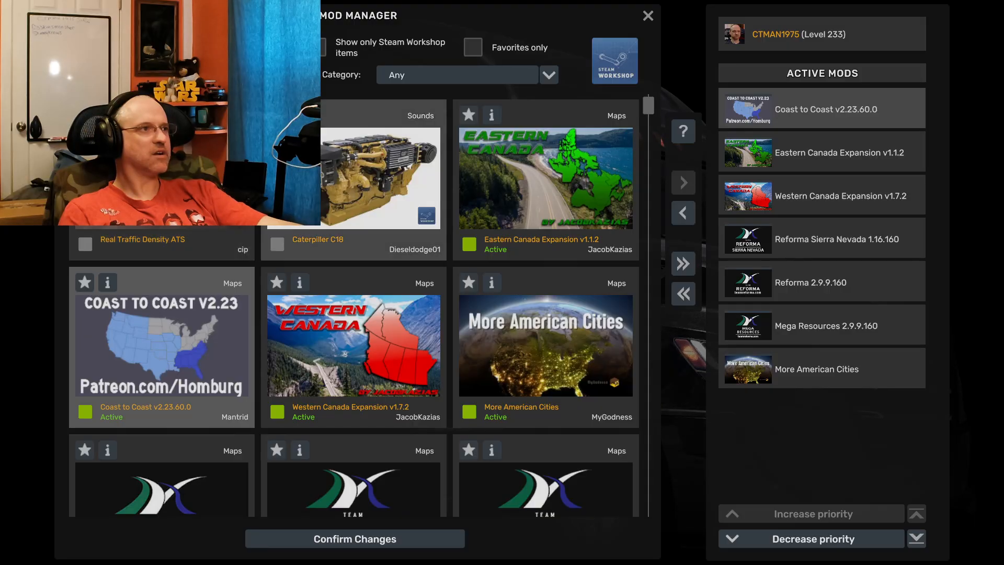
scroll(364, 316, "down", 3)
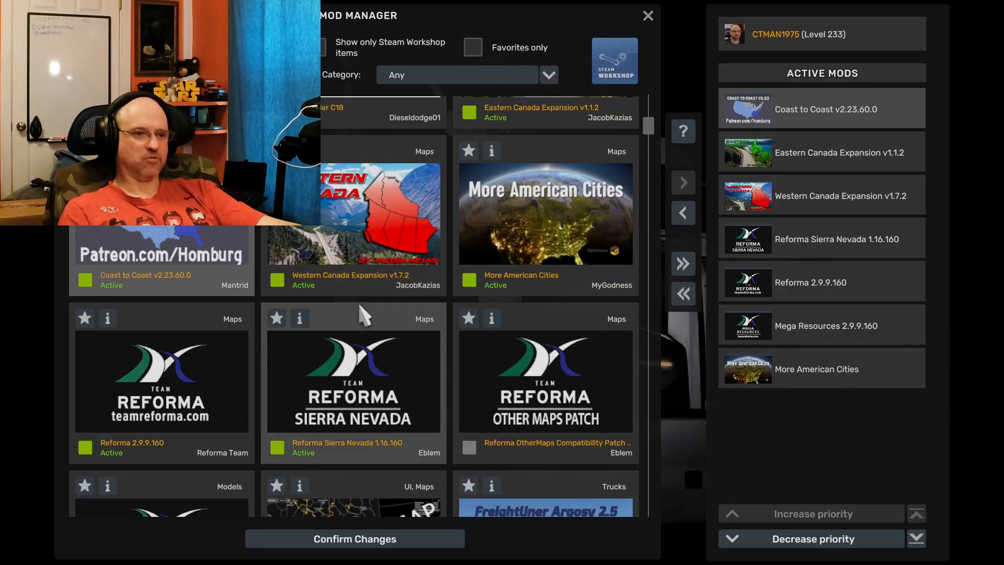
double_click(573, 308)
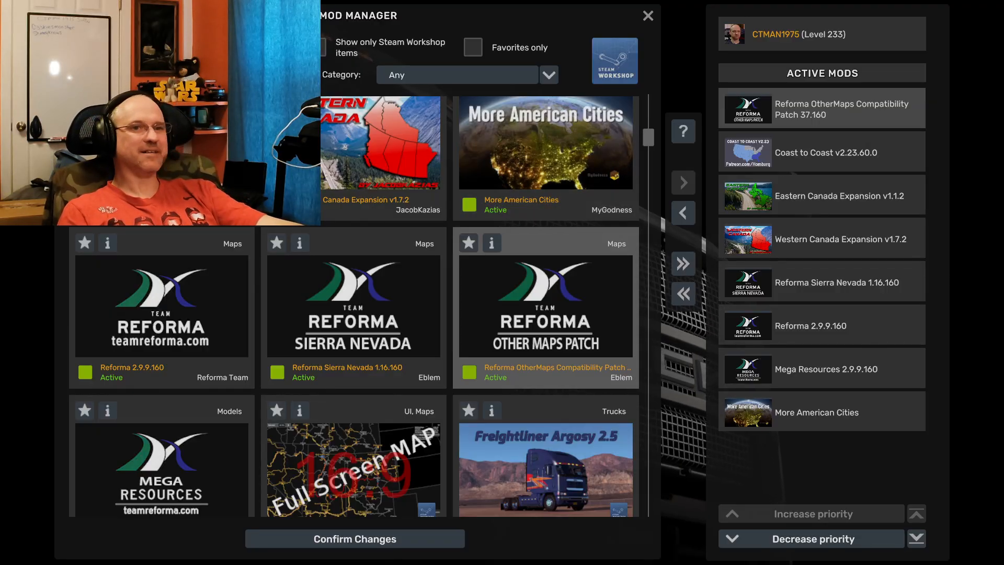
Step: Activate the Kenworth K100E truck mod above the map mods, followed by Caterpillar C16 800 Twin Turbo above it
scroll(429, 235, "down", 10)
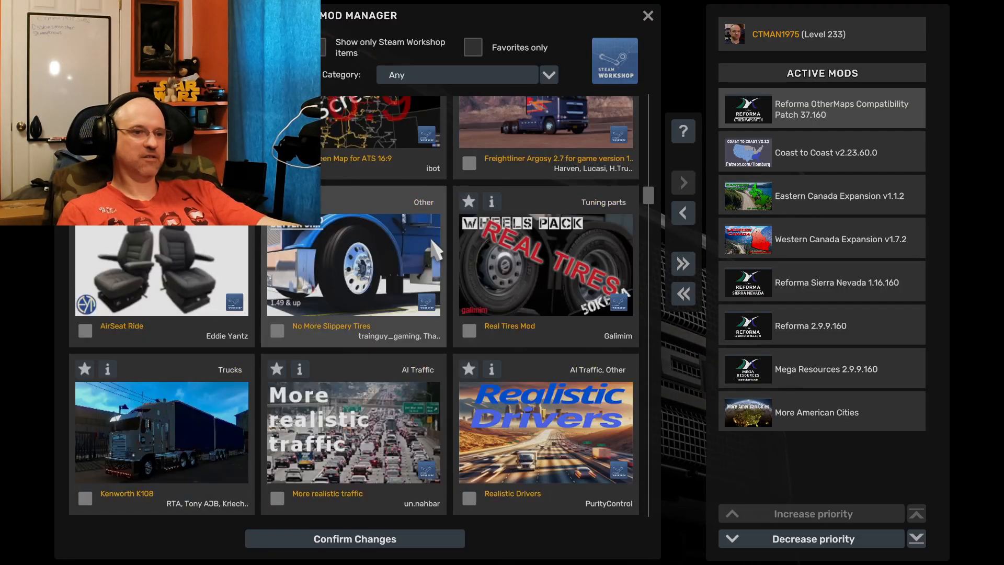
scroll(433, 251, "down", 15)
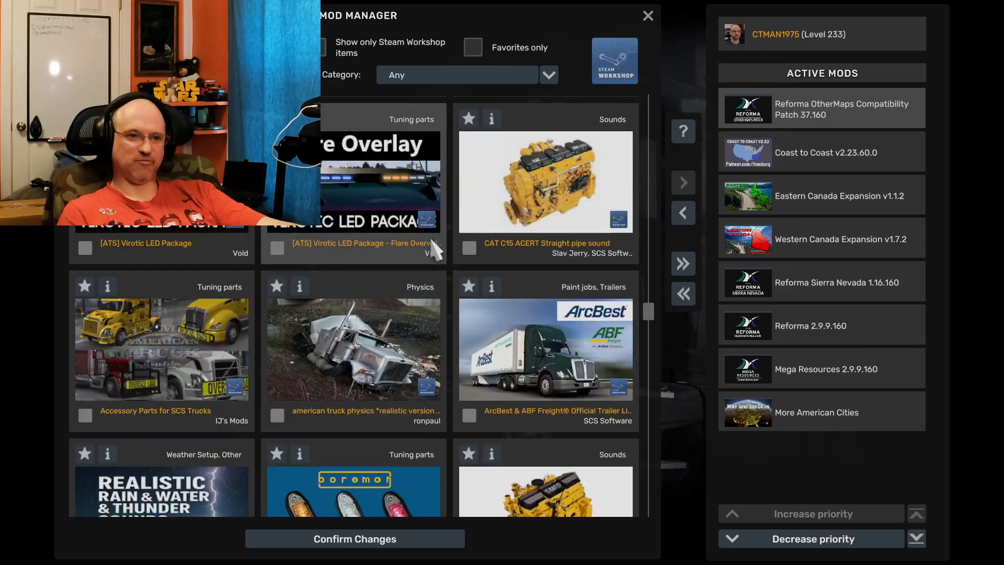
scroll(432, 250, "down", 10)
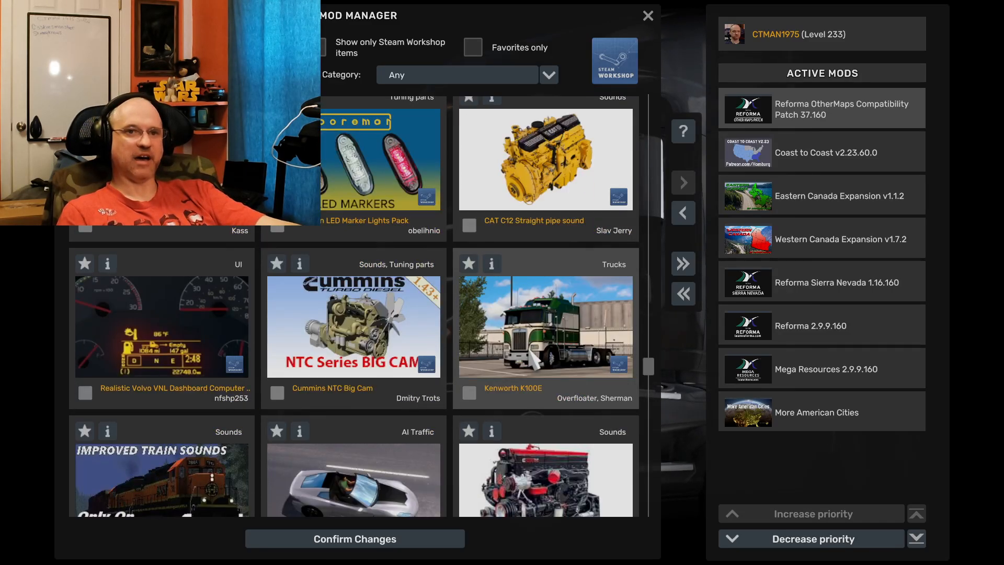
double_click(530, 346)
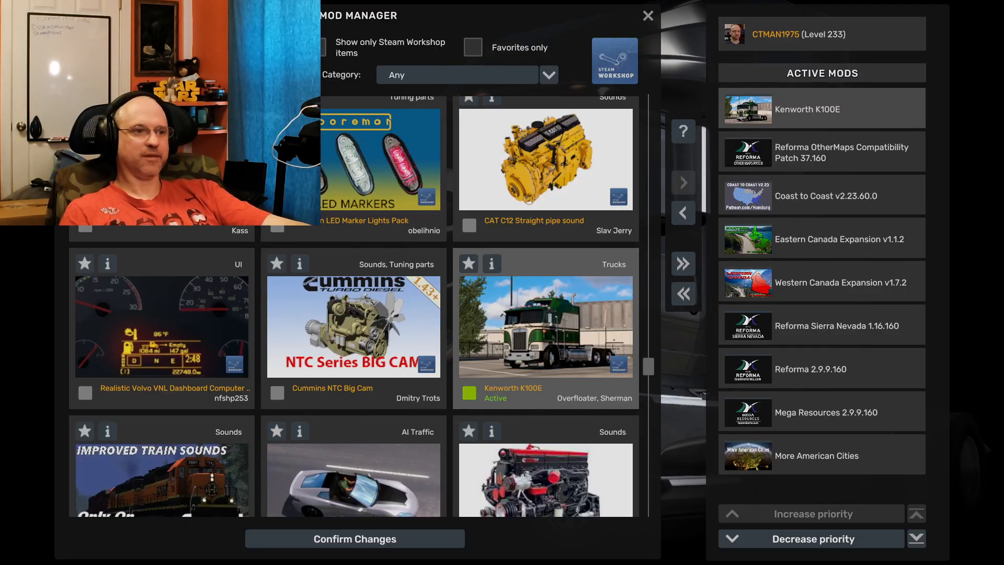
scroll(250, 227, "down", 8)
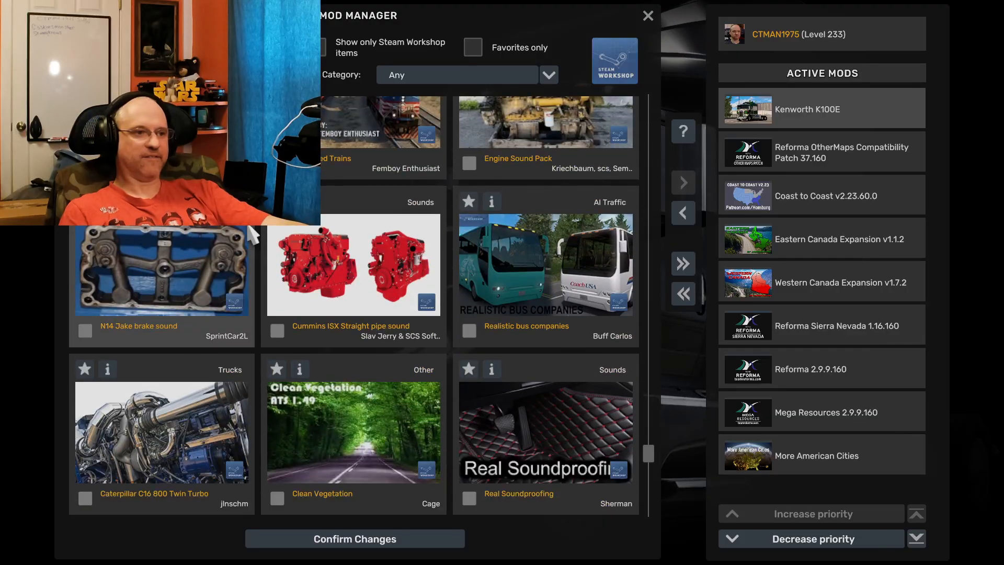
scroll(253, 234, "down", 3)
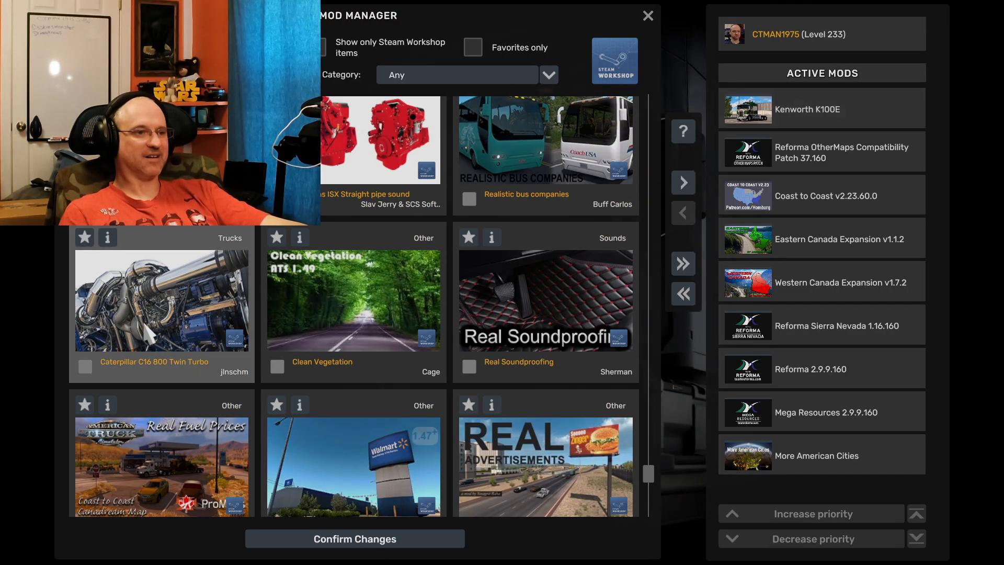
double_click(145, 323)
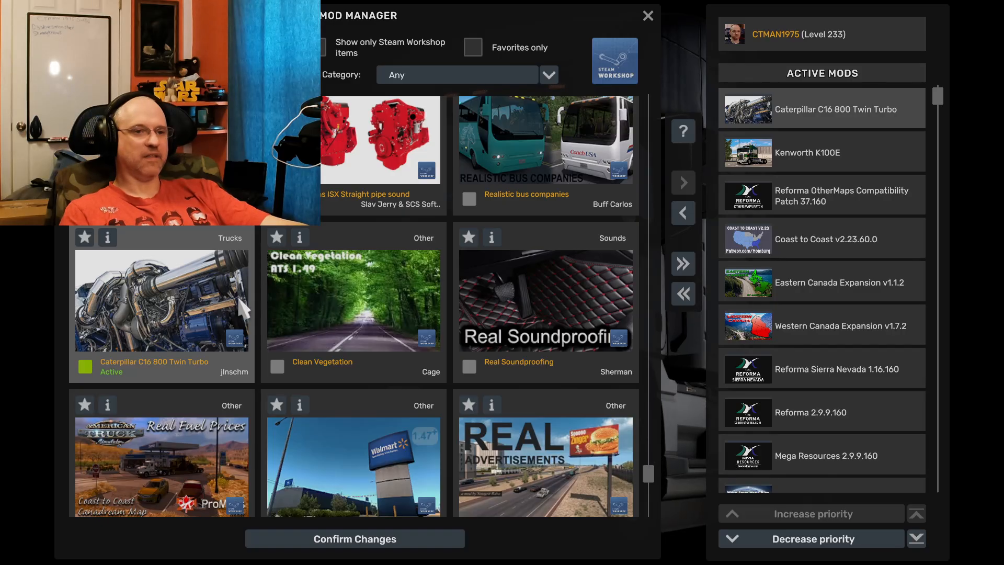
Step: Activate the Kenworth K108 truck mod above Caterpillar C16 800 Twin Turbo in the active mods
scroll(301, 264, "down", 1)
scroll(298, 256, "down", 5)
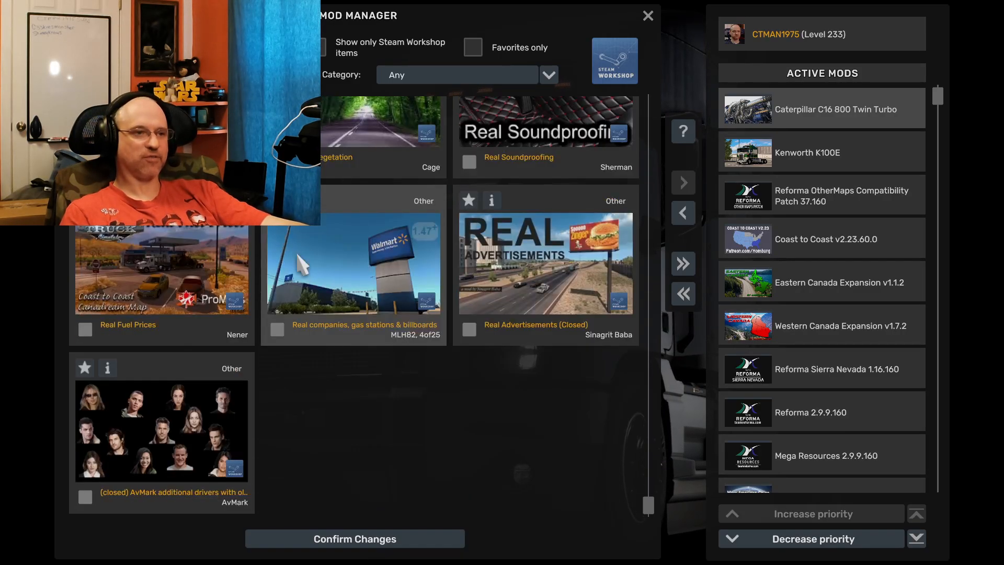
scroll(296, 254, "up", 10)
scroll(300, 264, "up", 10)
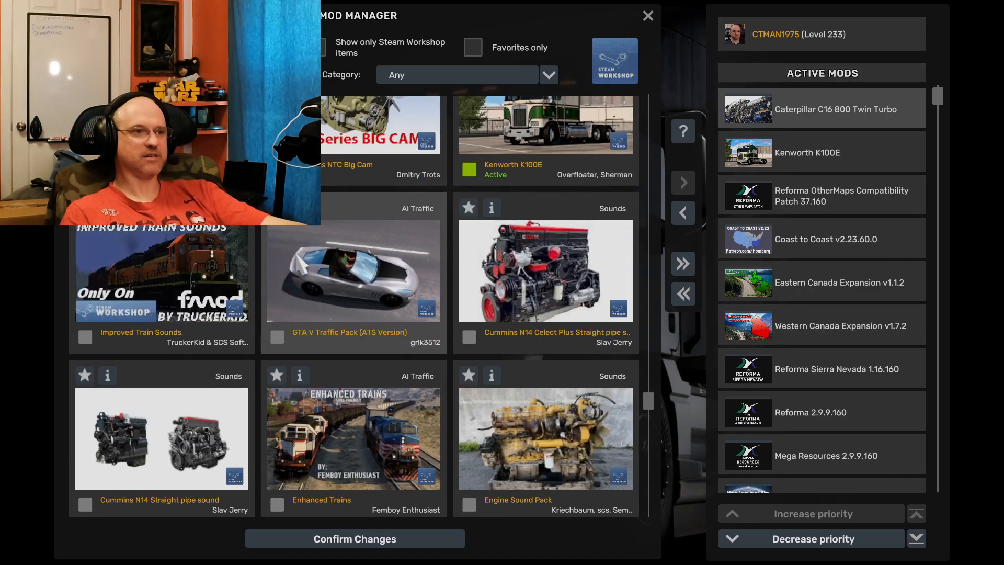
scroll(374, 301, "up", 10)
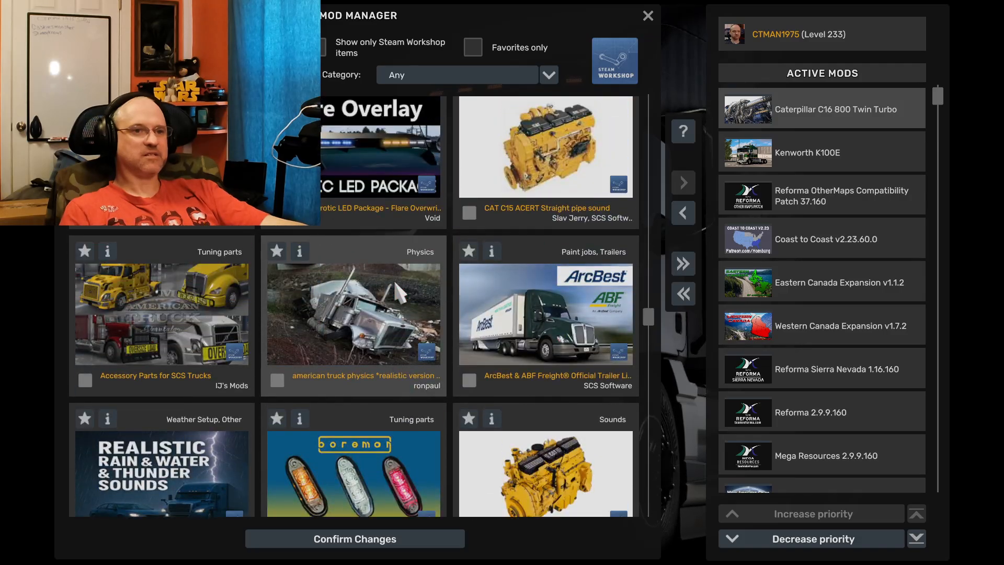
scroll(397, 289, "up", 6)
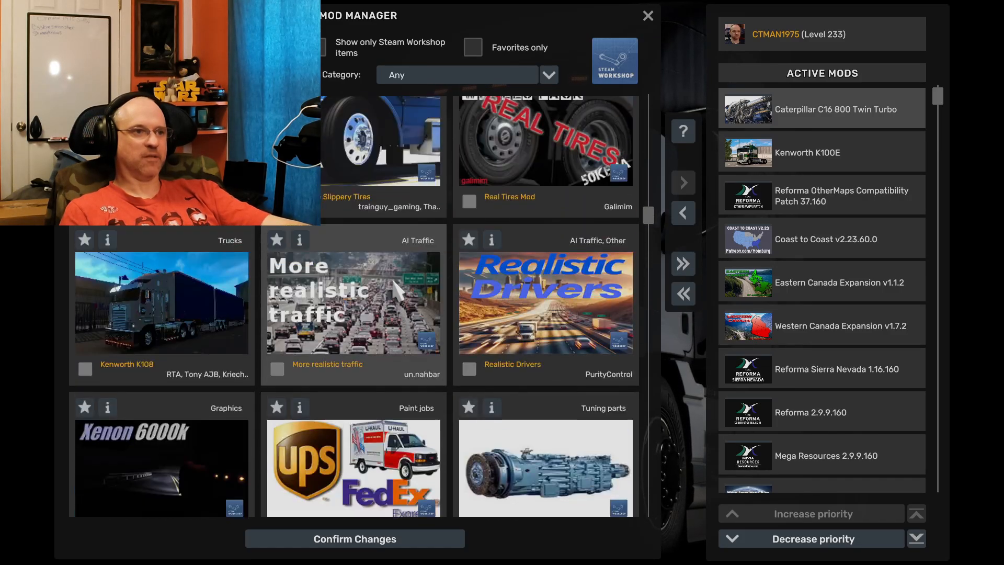
double_click(128, 302)
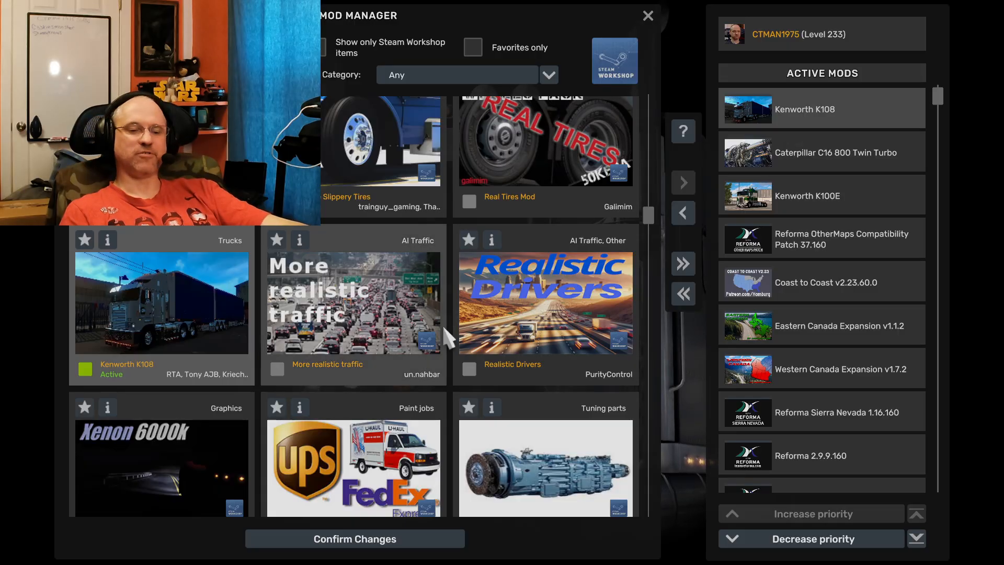
Step: Activate the Freightliner Argosy 2.7 truck mod above Kenworth K108 in the active mods
scroll(438, 343, "down", 10)
scroll(438, 342, "down", 10)
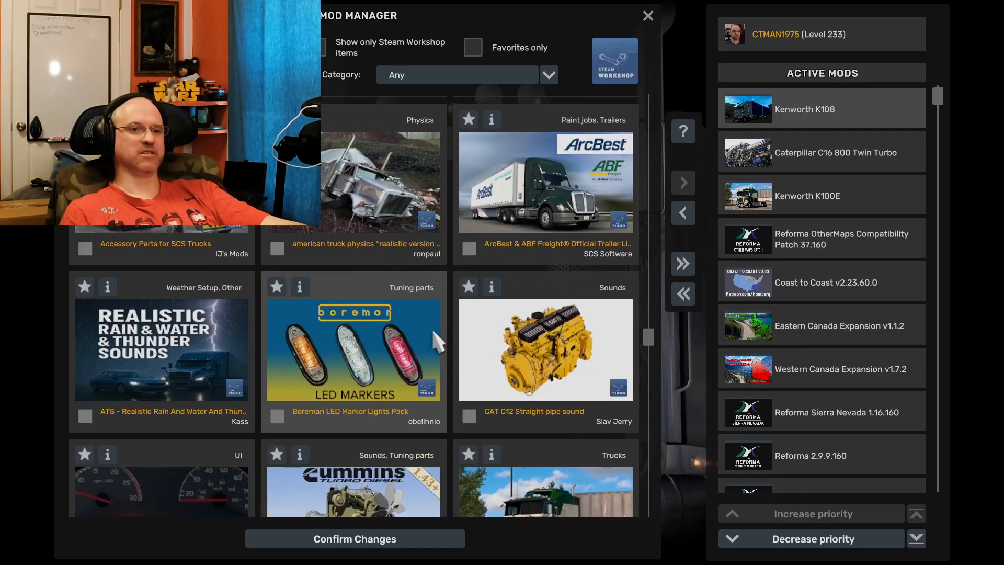
scroll(438, 343, "down", 10)
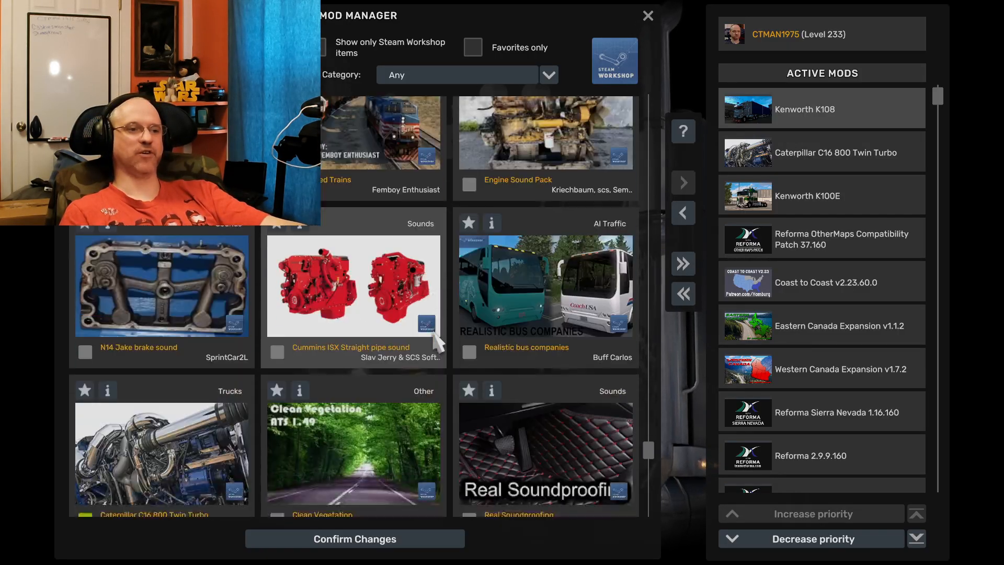
scroll(438, 343, "up", 10)
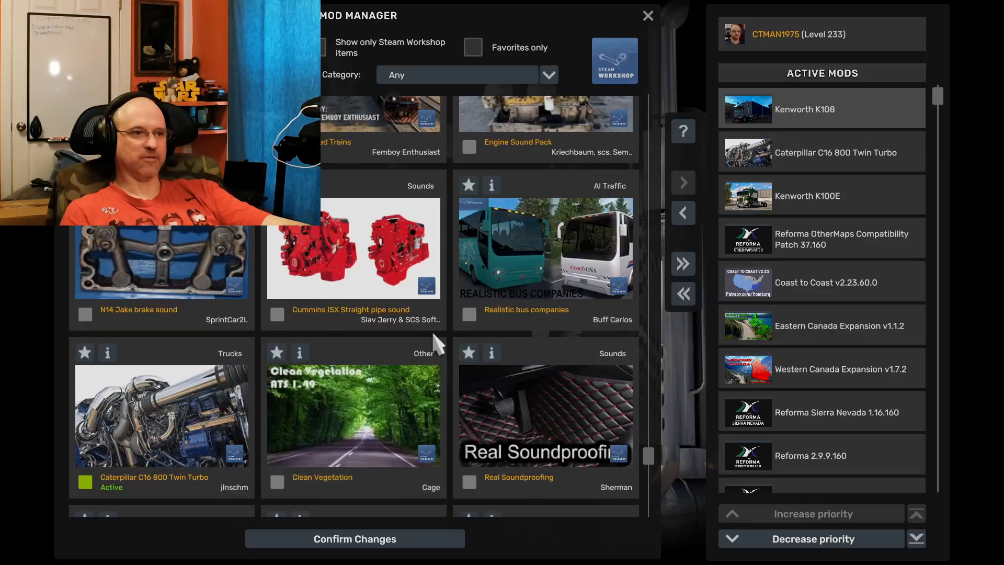
scroll(438, 345, "up", 10)
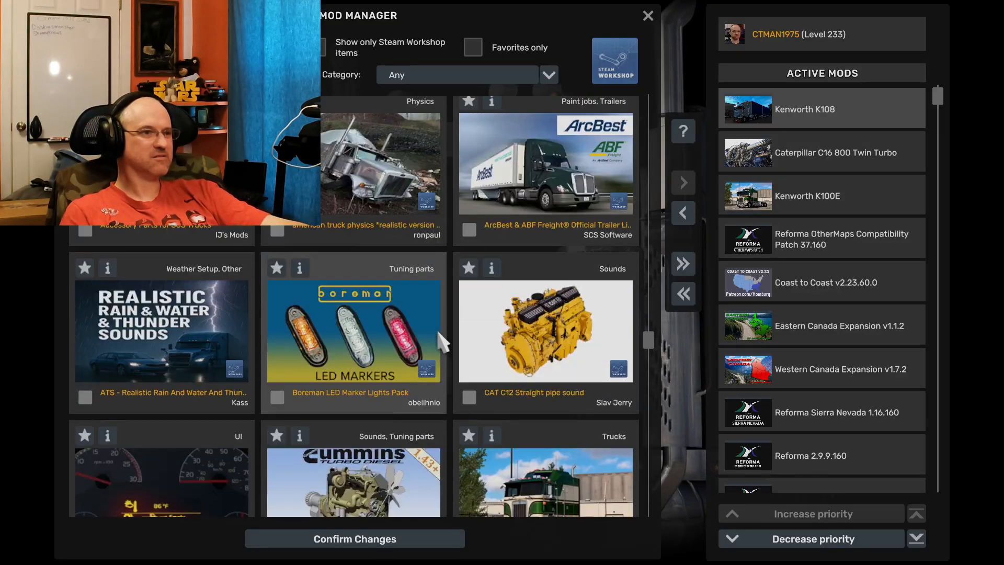
scroll(438, 337, "up", 5)
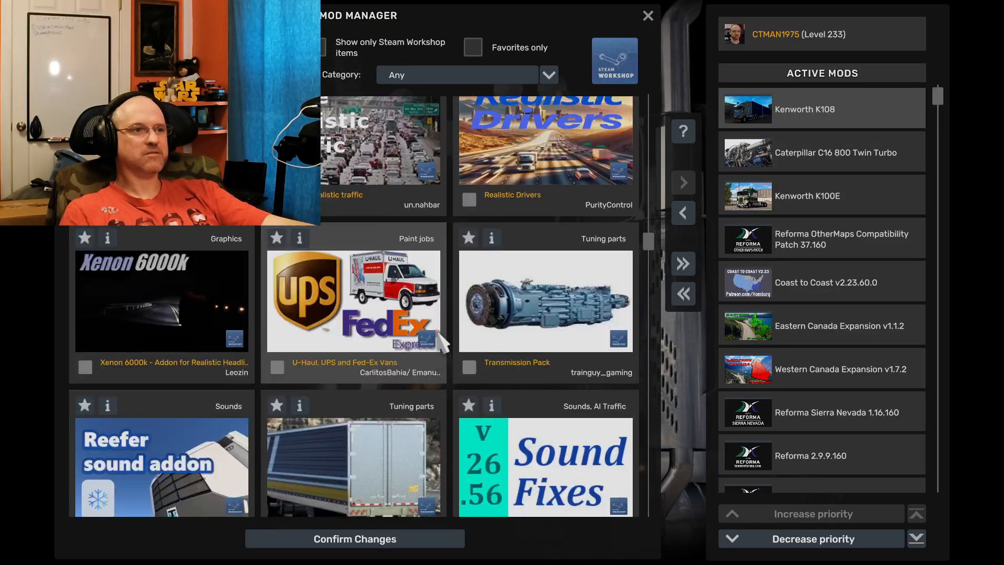
scroll(571, 244, "up", 7)
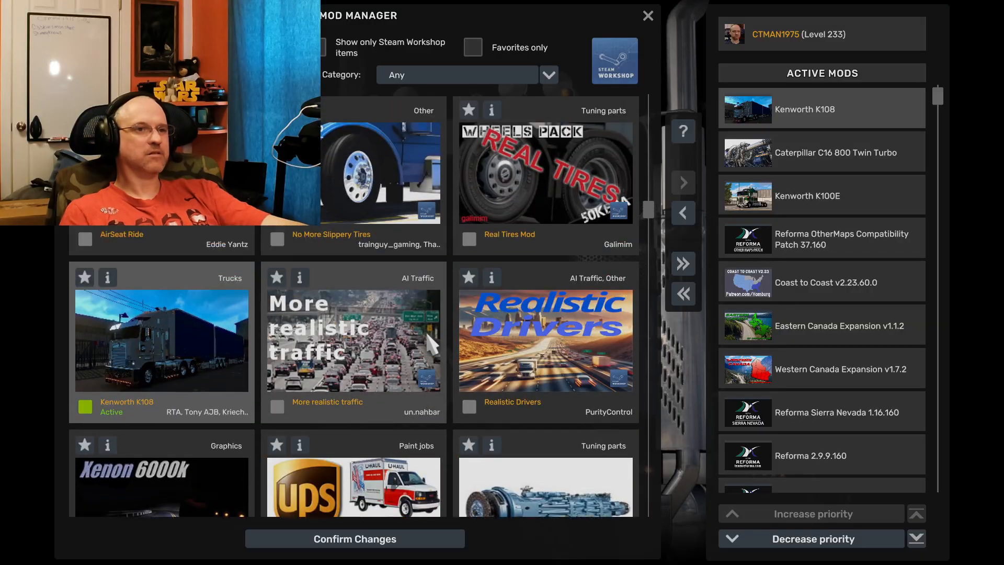
double_click(568, 238)
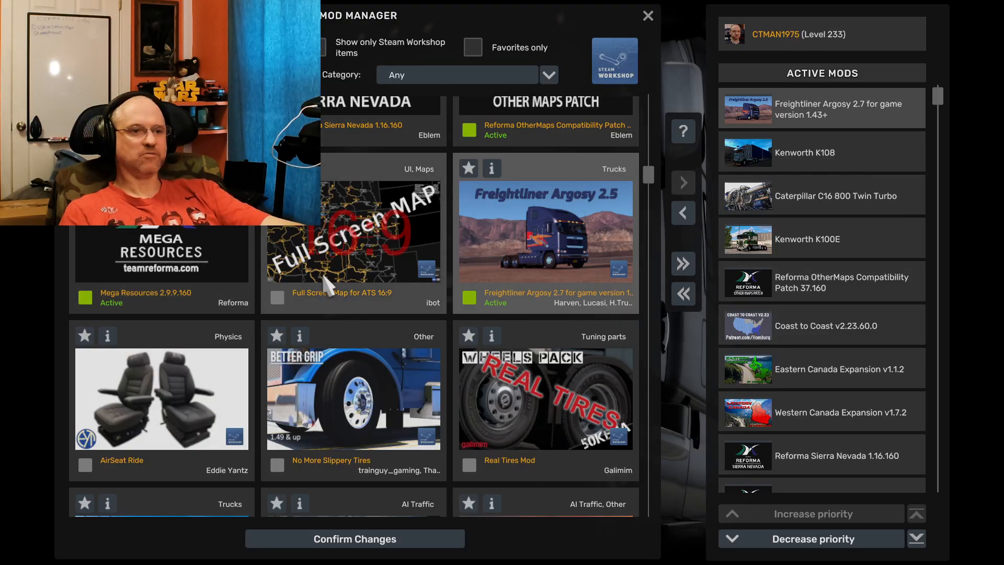
Step: Activate the AI traffic mod Realistic Drivers above the truck mods, followed by Enhanced Trains above it
scroll(325, 270, "down", 2)
scroll(326, 275, "down", 3)
double_click(538, 323)
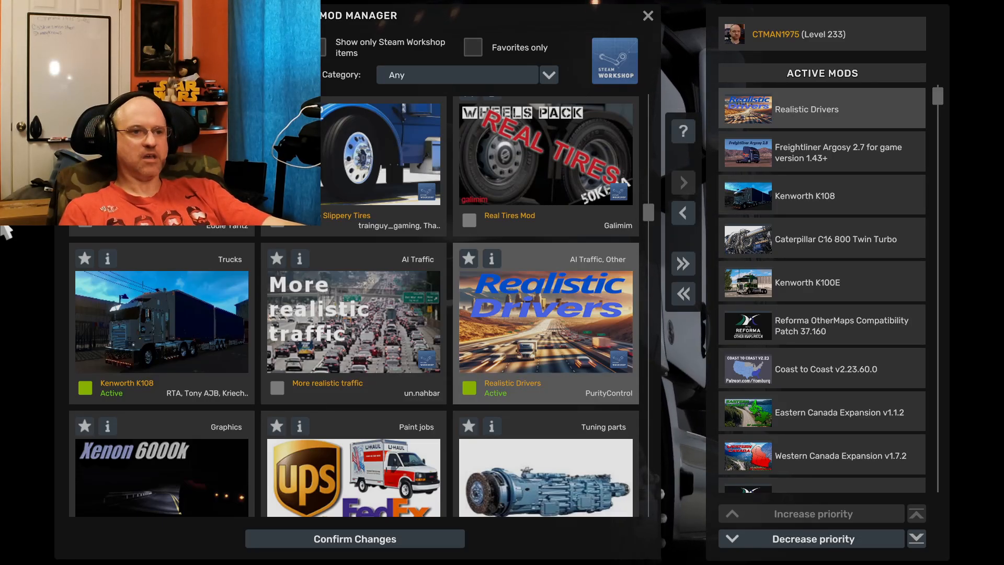
scroll(260, 264, "down", 8)
scroll(257, 259, "down", 15)
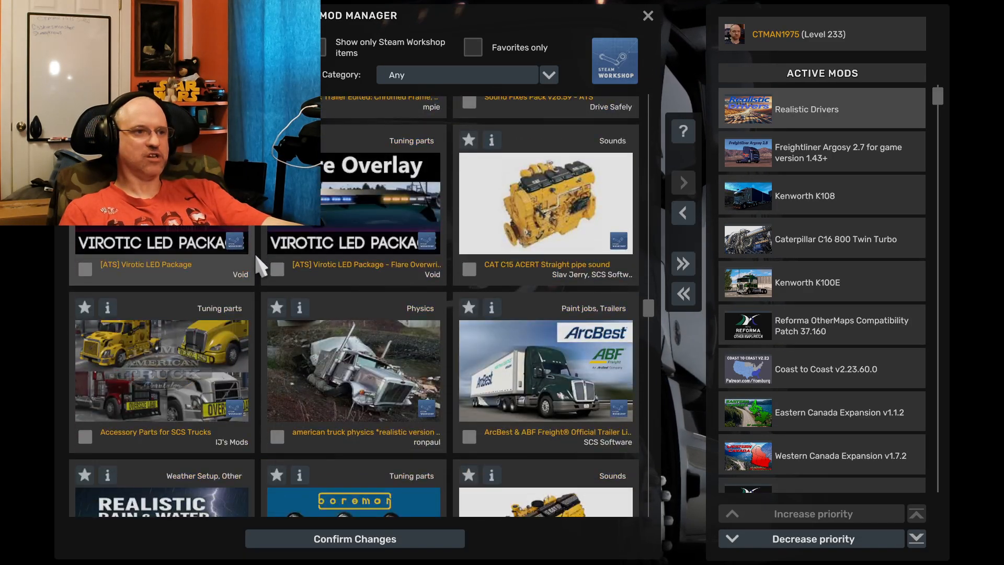
scroll(259, 269, "down", 6)
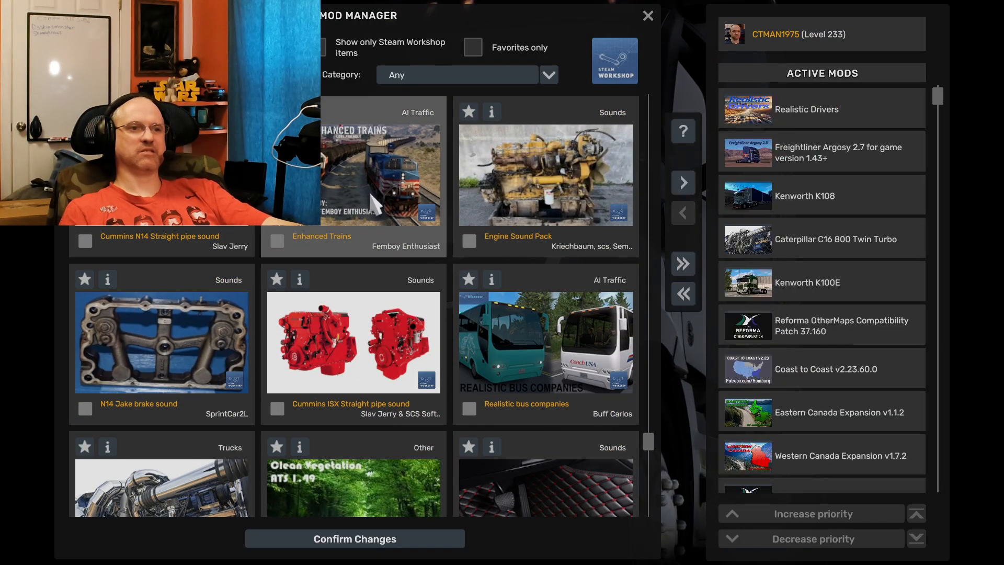
double_click(374, 202)
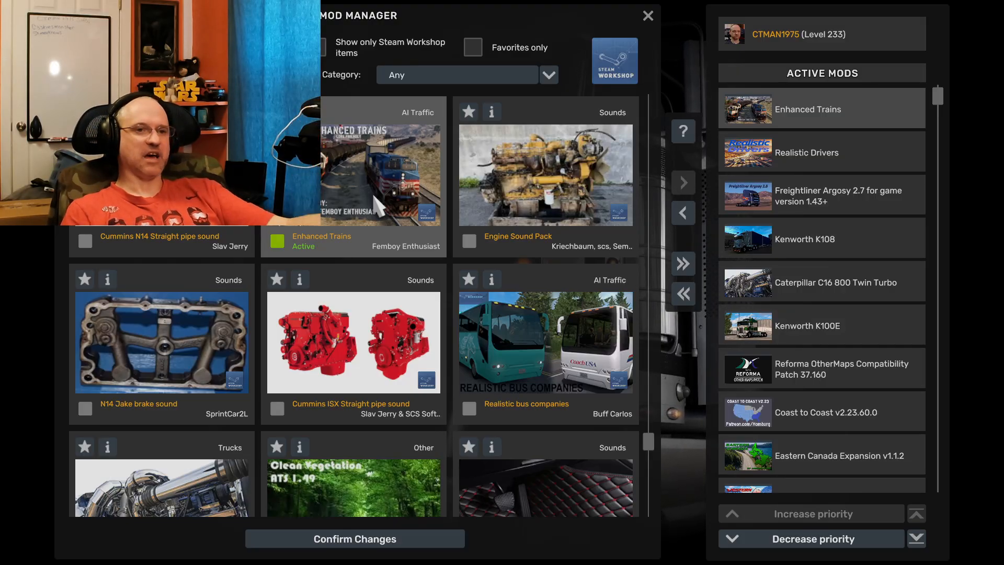
Step: Activate U-Haul, UPS and Fed-Ex Vans above Enhanced Trains, followed by More realistic traffic above it
scroll(352, 306, "up", 15)
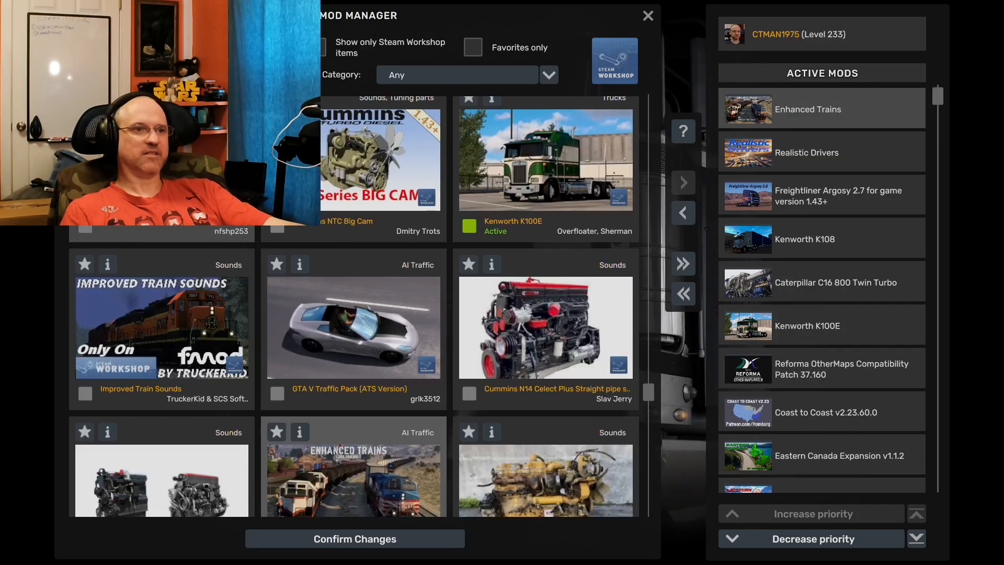
scroll(351, 307, "up", 13)
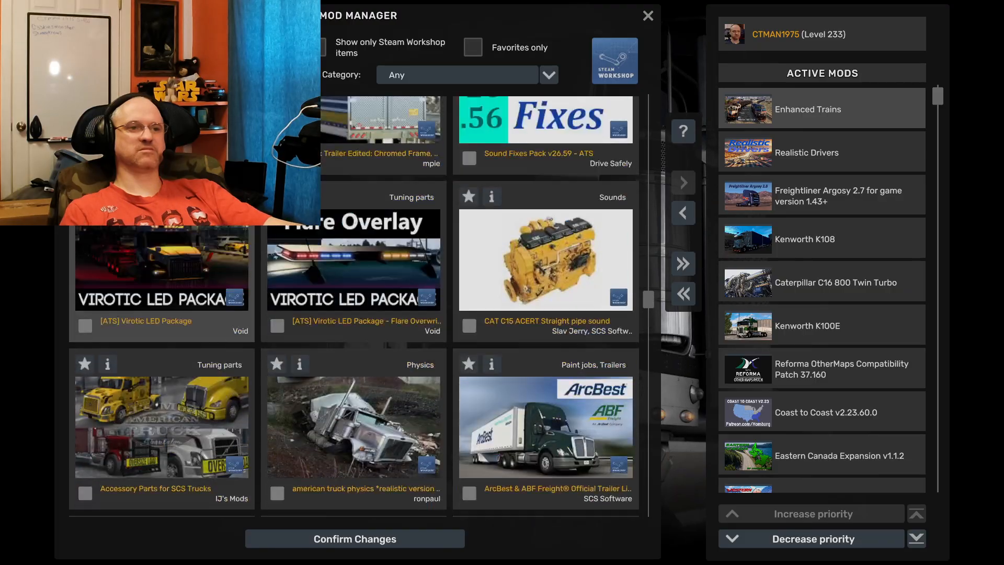
scroll(343, 358, "up", 4)
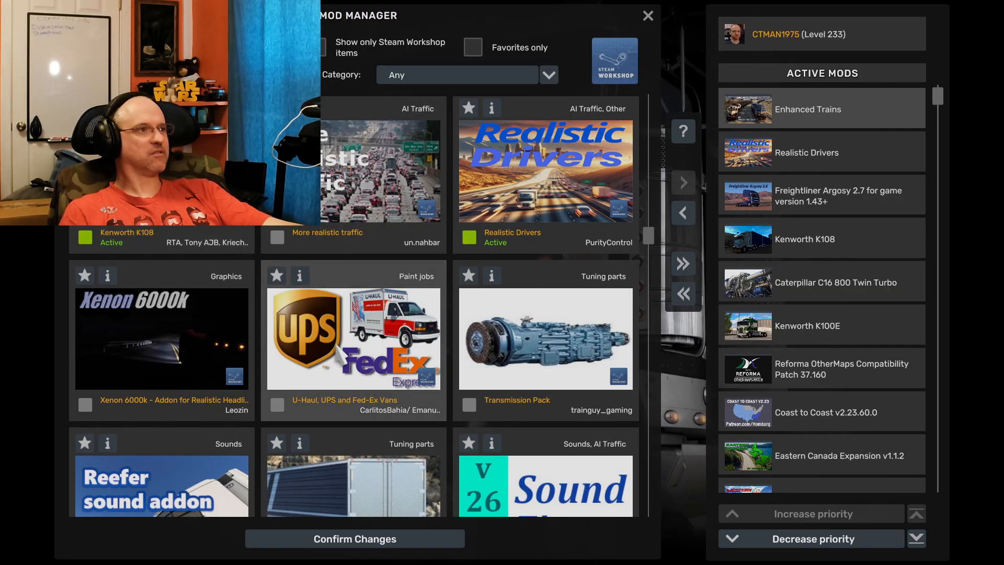
double_click(339, 356)
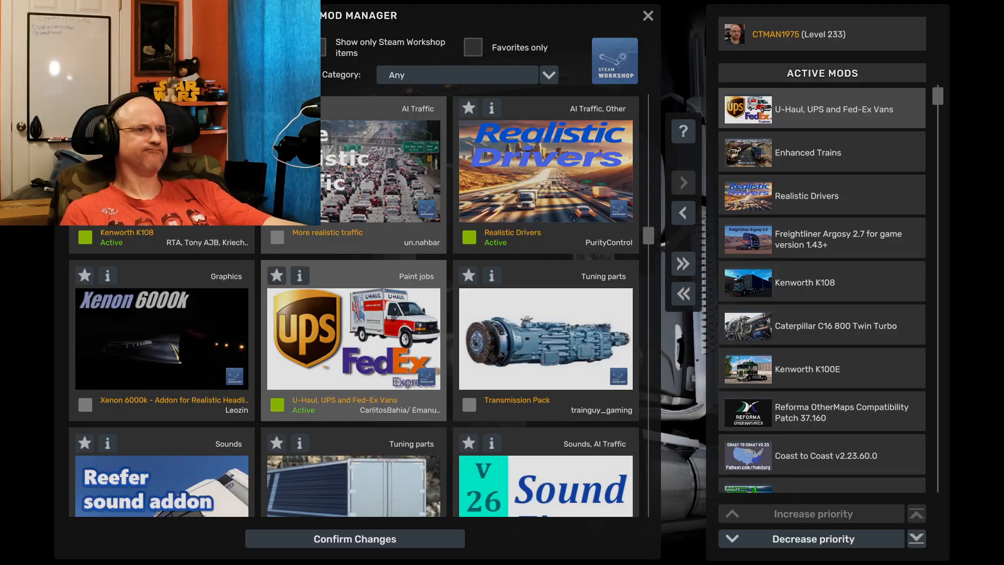
left_click(334, 186)
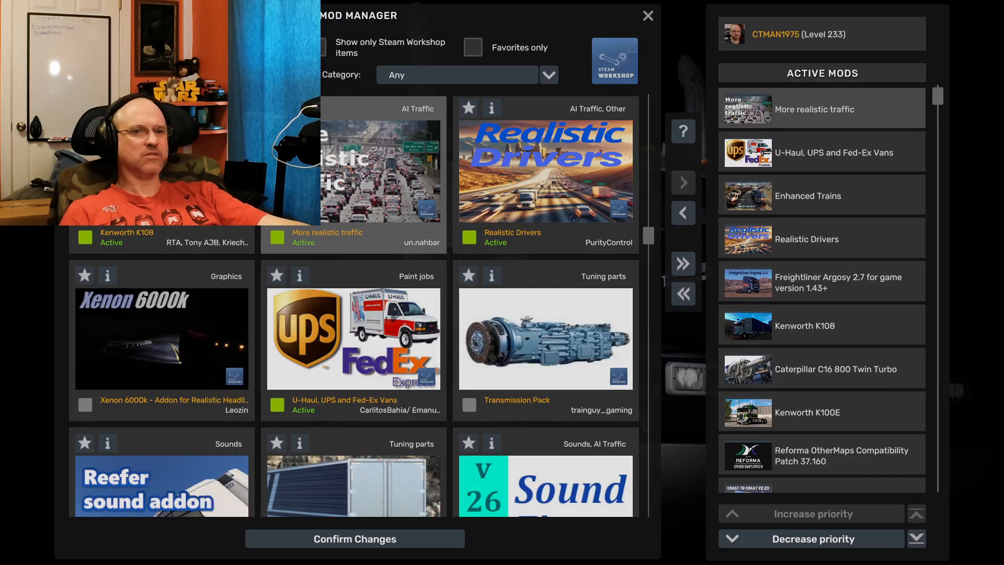
Step: Activate ArcBest & ABF Freight Official Trailer Liveries above More realistic traffic in the active mods
scroll(324, 243, "down", 10)
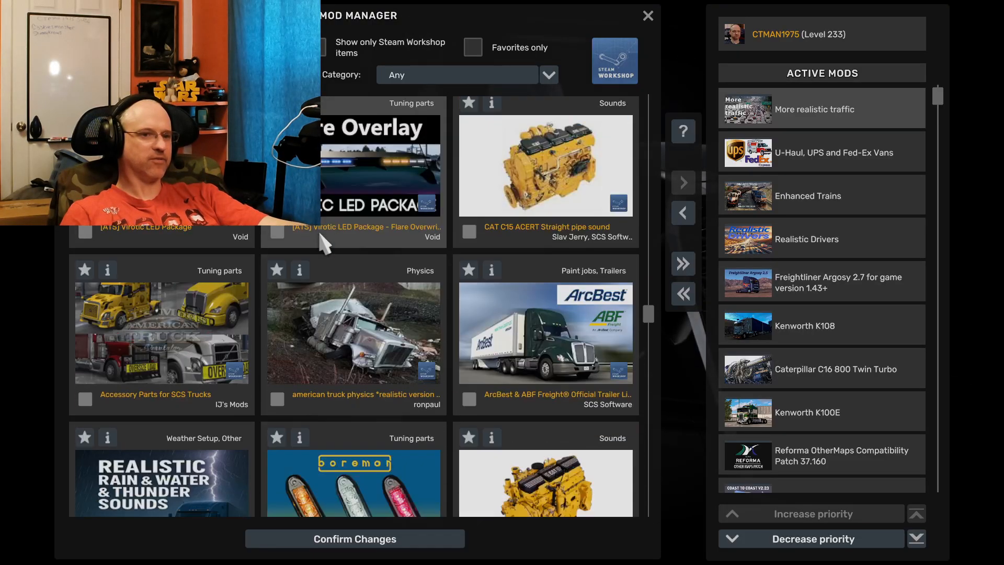
double_click(543, 335)
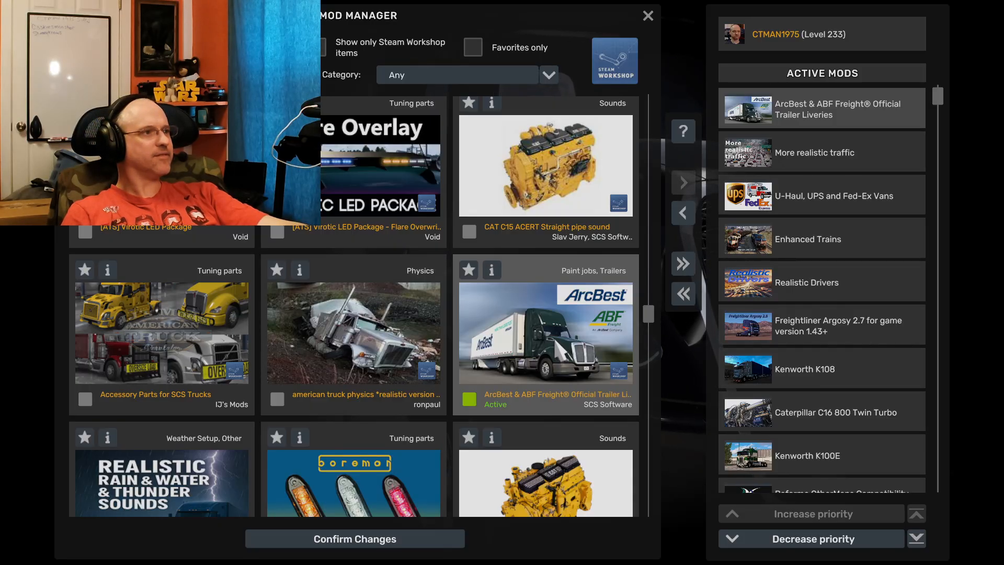
scroll(471, 232, "down", 6)
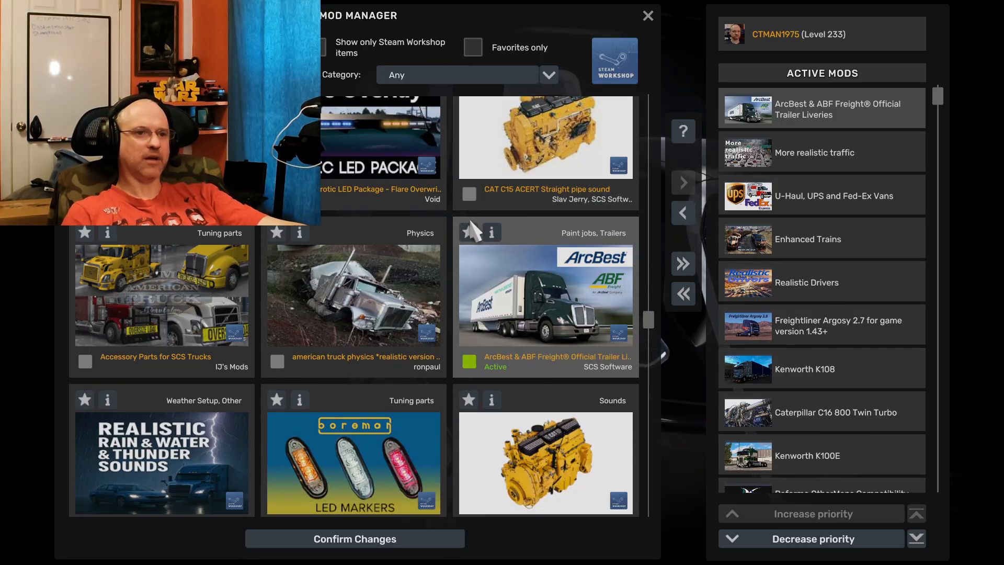
scroll(466, 223, "down", 12)
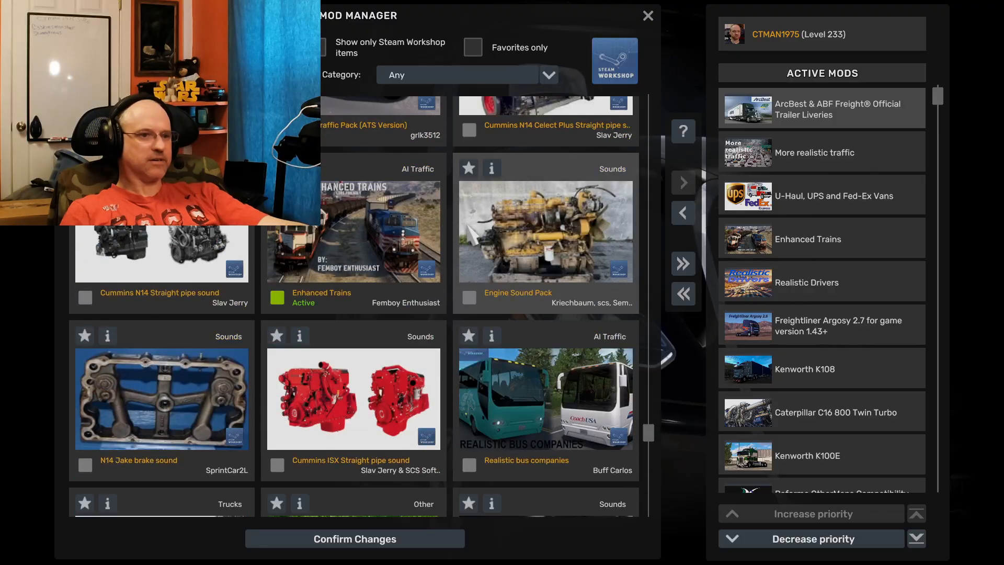
Step: Activate SCS Box Trailer Edited above the ArcBest liveries in the active mods, followed by Transmission Pack above it
scroll(469, 233, "up", 12)
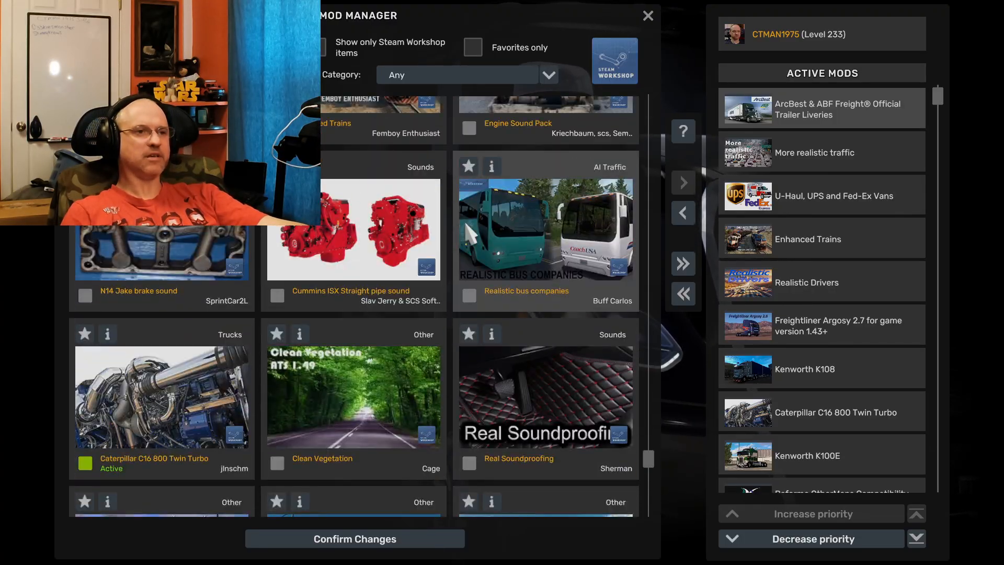
scroll(479, 228, "up", 15)
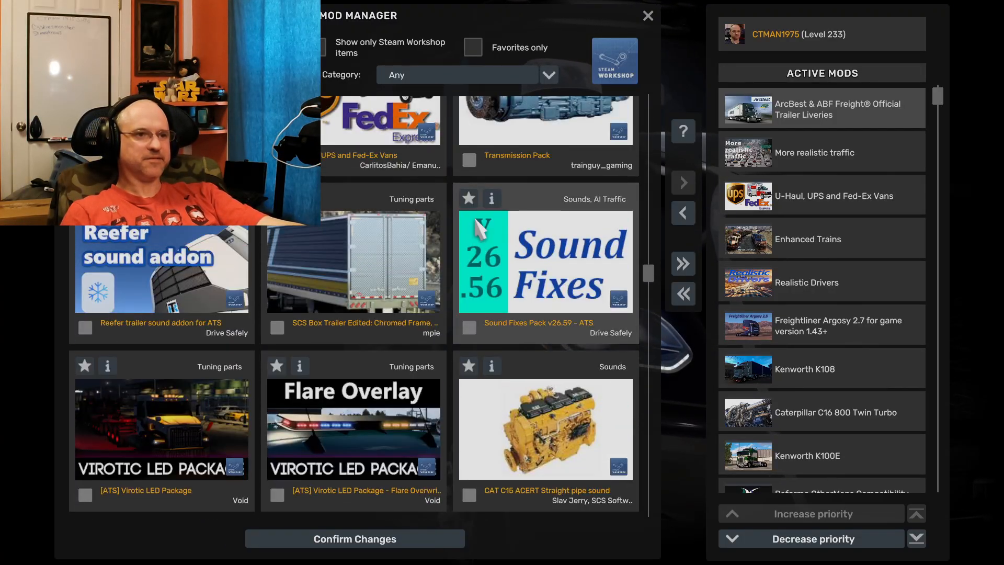
double_click(346, 271)
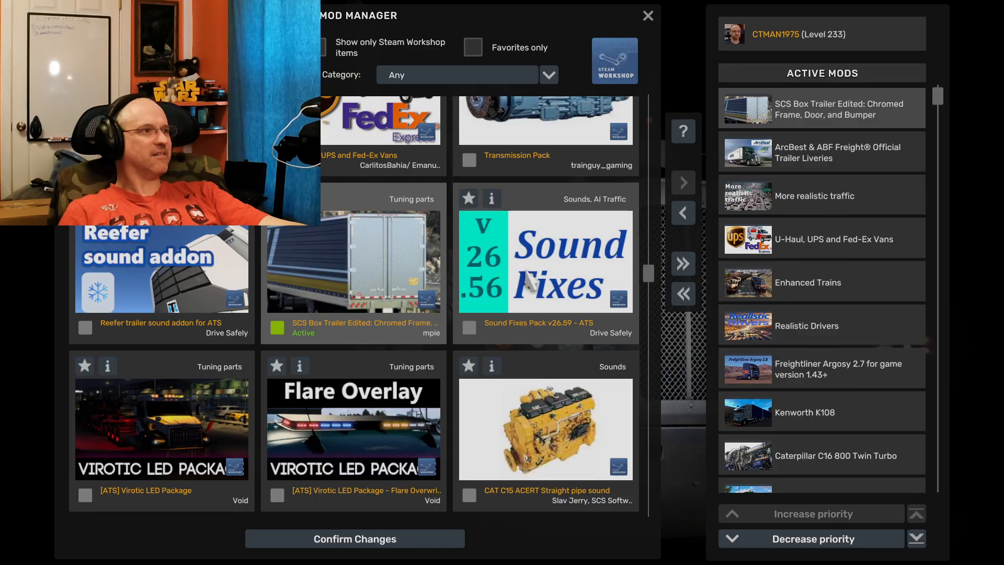
scroll(528, 280, "up", 2)
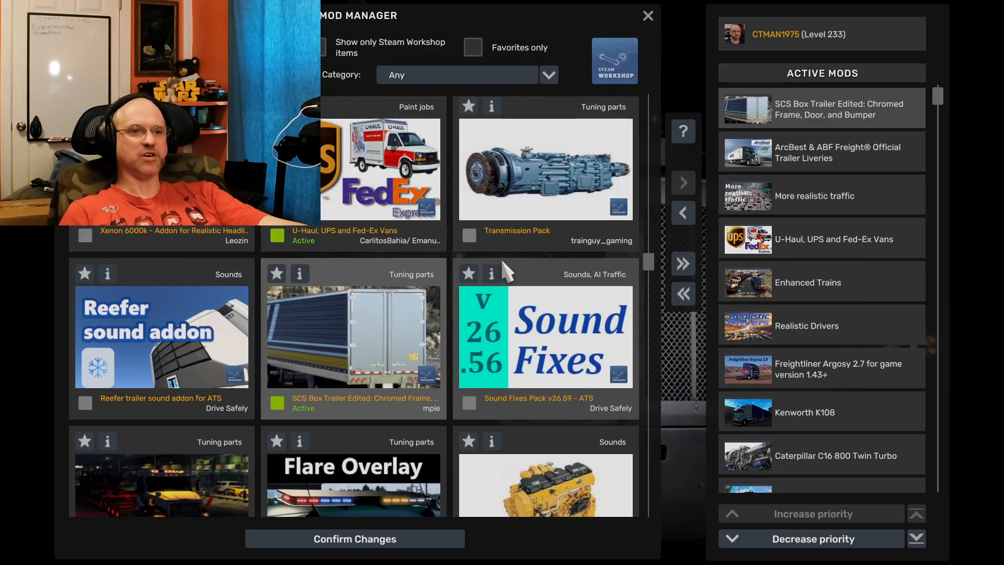
double_click(522, 186)
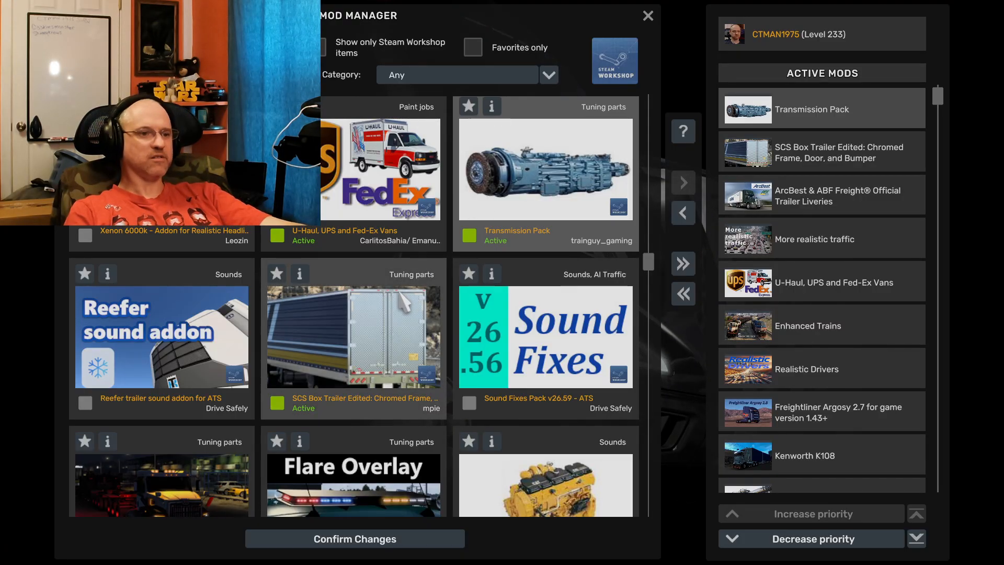
Step: Activate Real Tires Mod above Transmission Pack, followed by AirSeat Ride above it
scroll(402, 303, "down", 2)
scroll(403, 304, "down", 7)
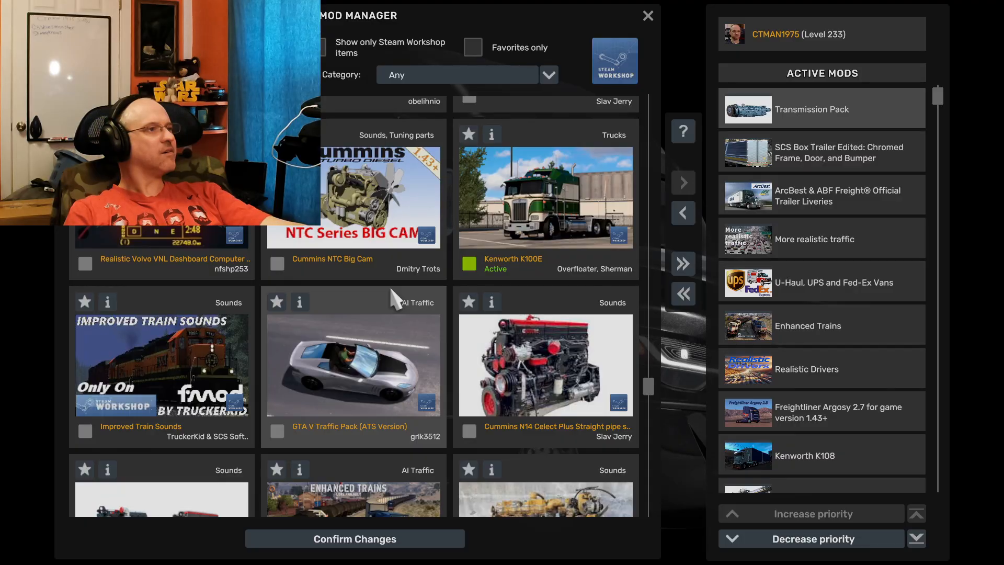
scroll(396, 300, "down", 5)
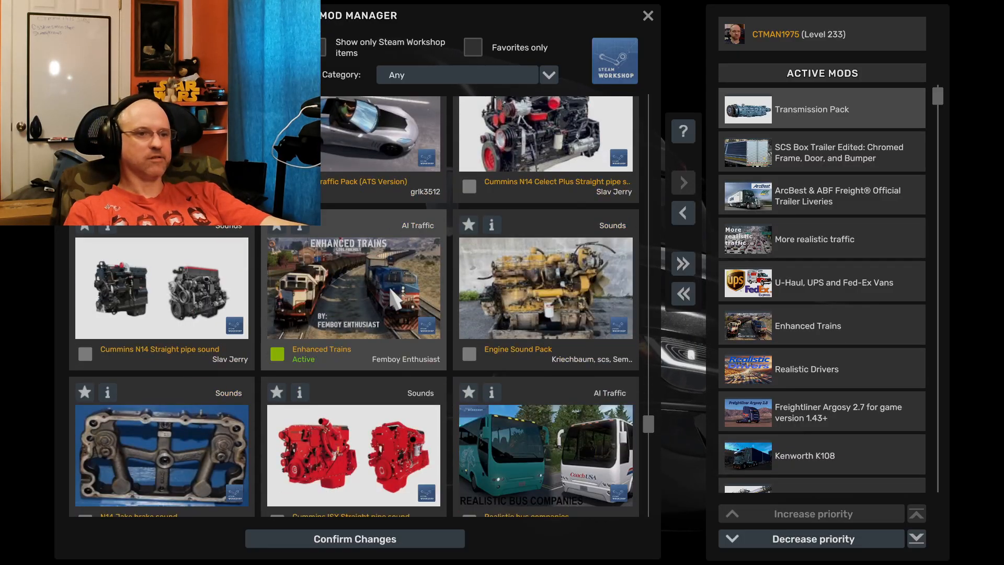
scroll(396, 302, "up", 10)
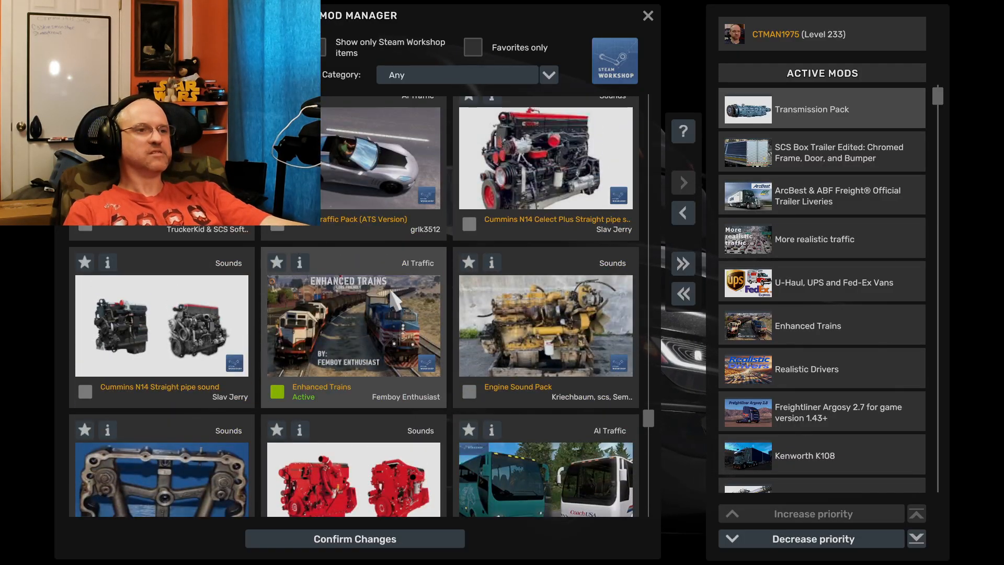
scroll(394, 299, "up", 10)
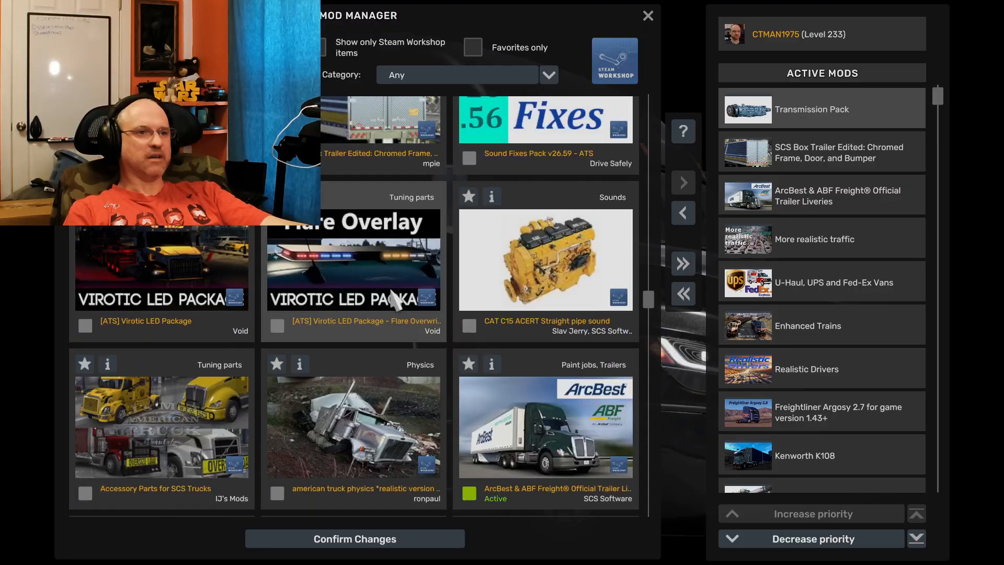
scroll(504, 285, "up", 10)
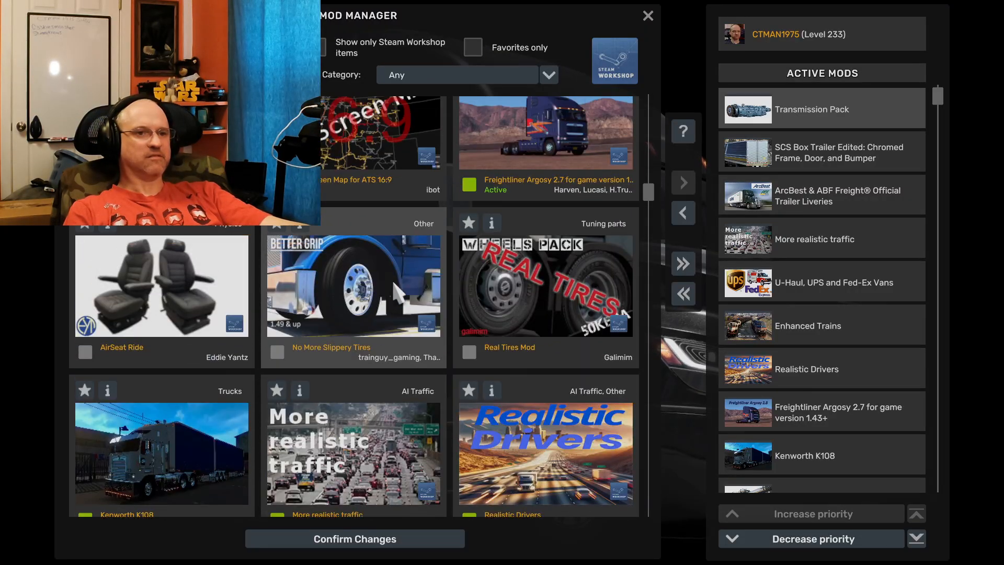
double_click(507, 285)
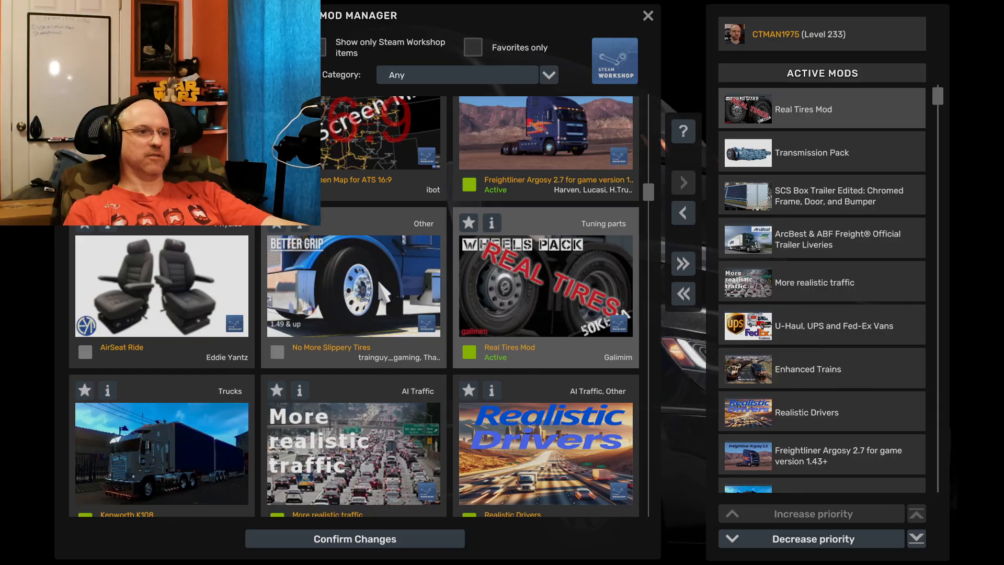
double_click(128, 309)
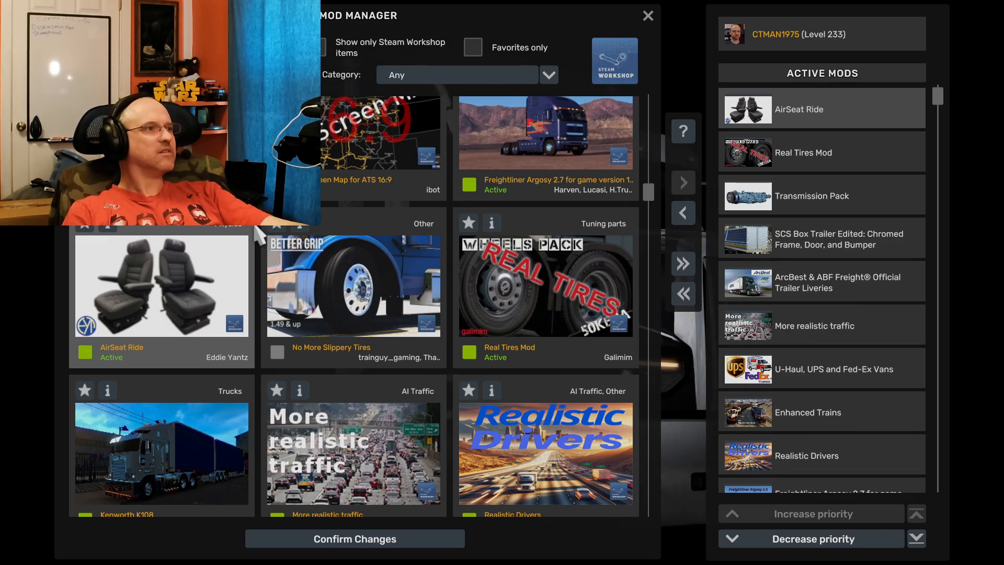
Step: Activate the Cummins NTC Big Cam engine mod above AirSeat Ride in the active mods
scroll(451, 213, "down", 6)
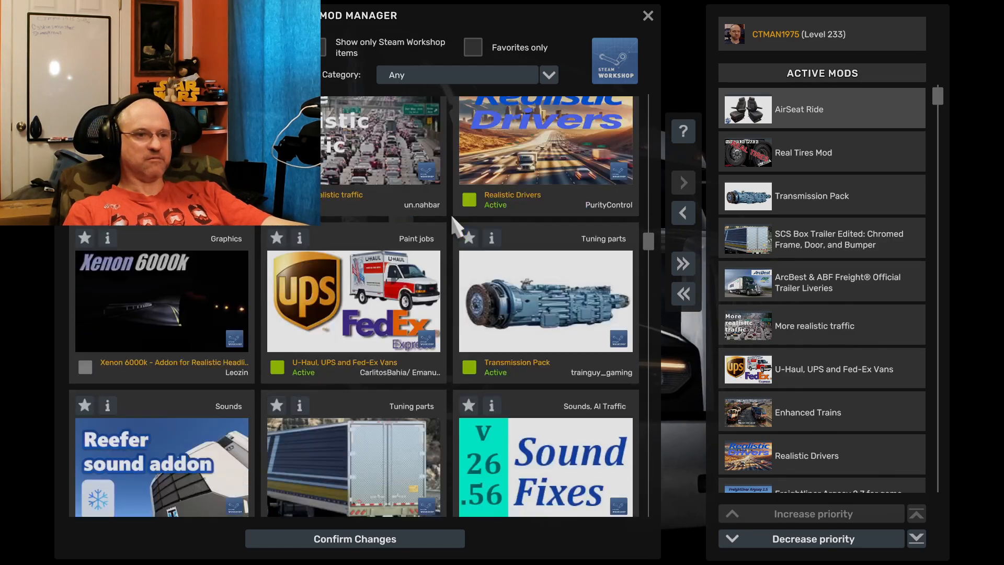
scroll(454, 226, "down", 11)
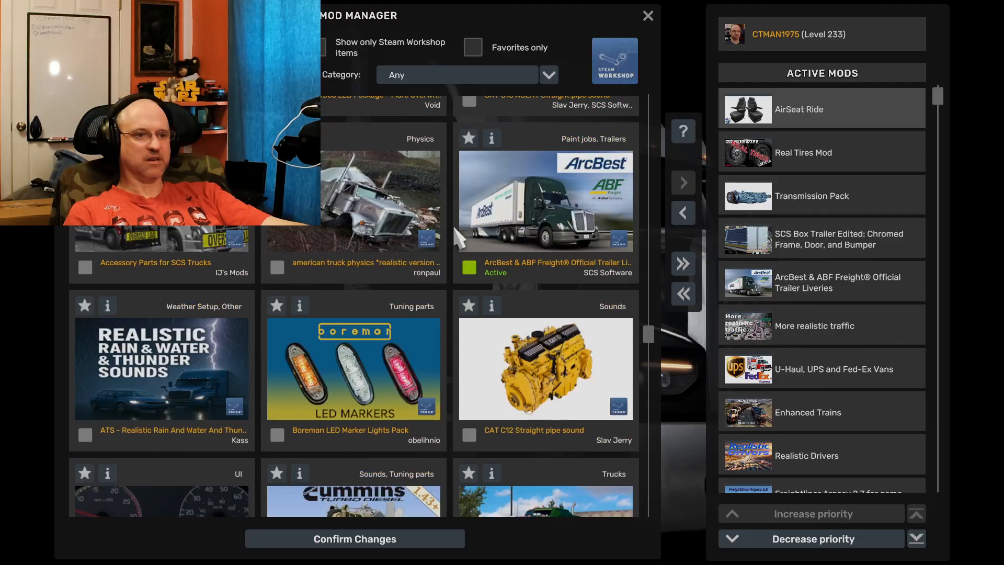
scroll(455, 233, "down", 3)
left_click(333, 352)
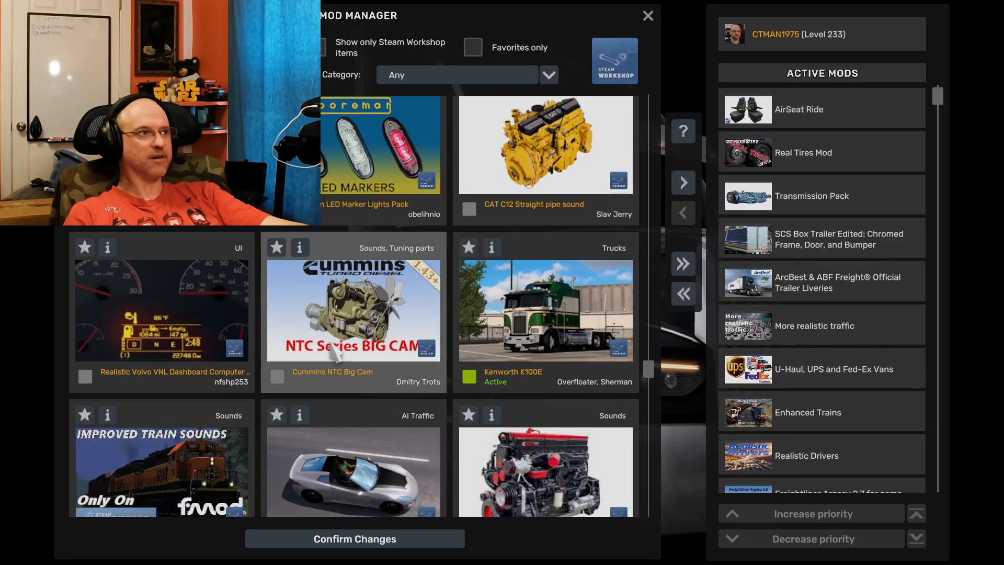
double_click(326, 324)
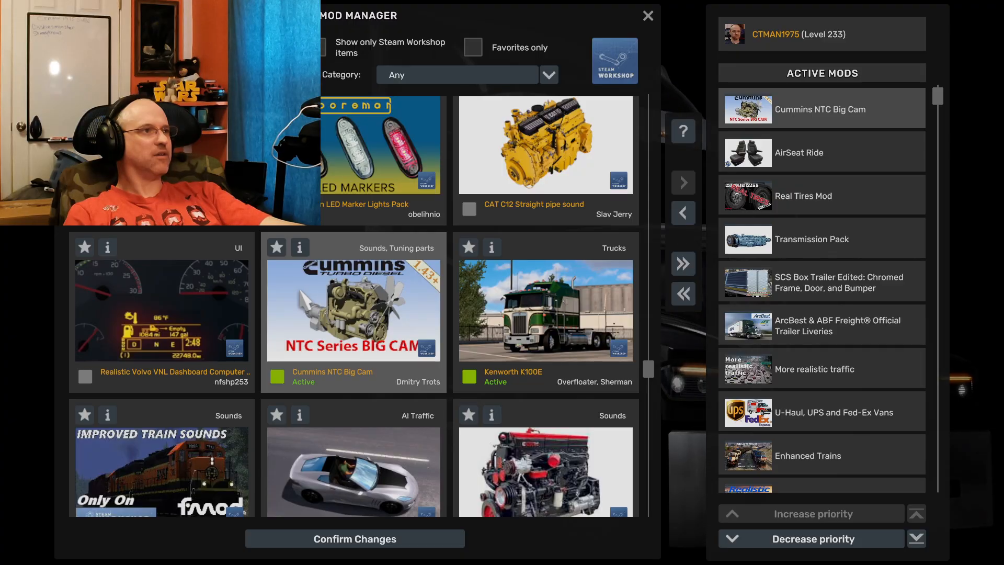
Step: Activate Accessory Parts for SCS Trucks above Cummins NTC Big Cam, followed by CAT C12 Straight pipe sound above it
scroll(400, 343, "down", 5)
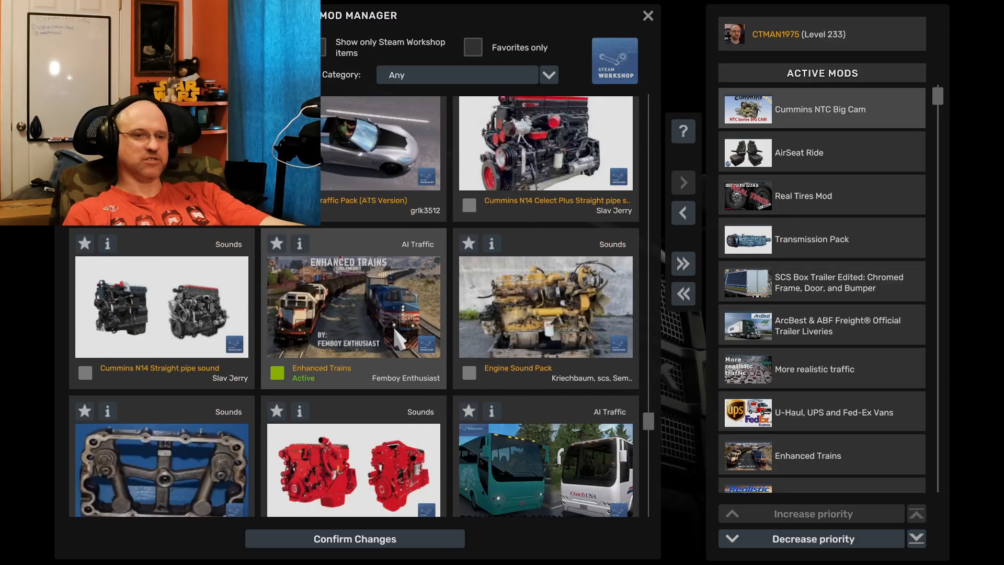
scroll(399, 343, "down", 1)
scroll(394, 330, "down", 6)
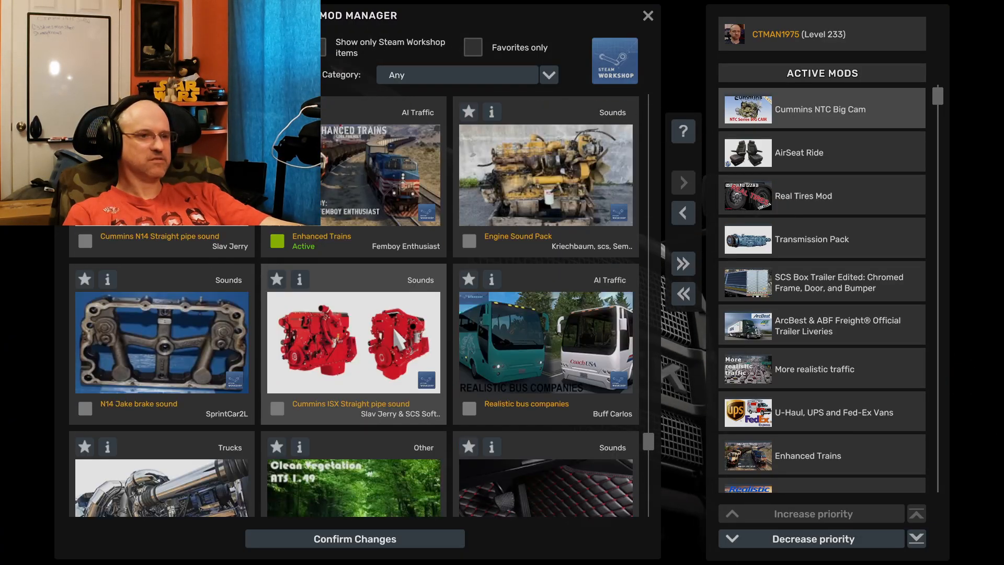
scroll(394, 328, "down", 2)
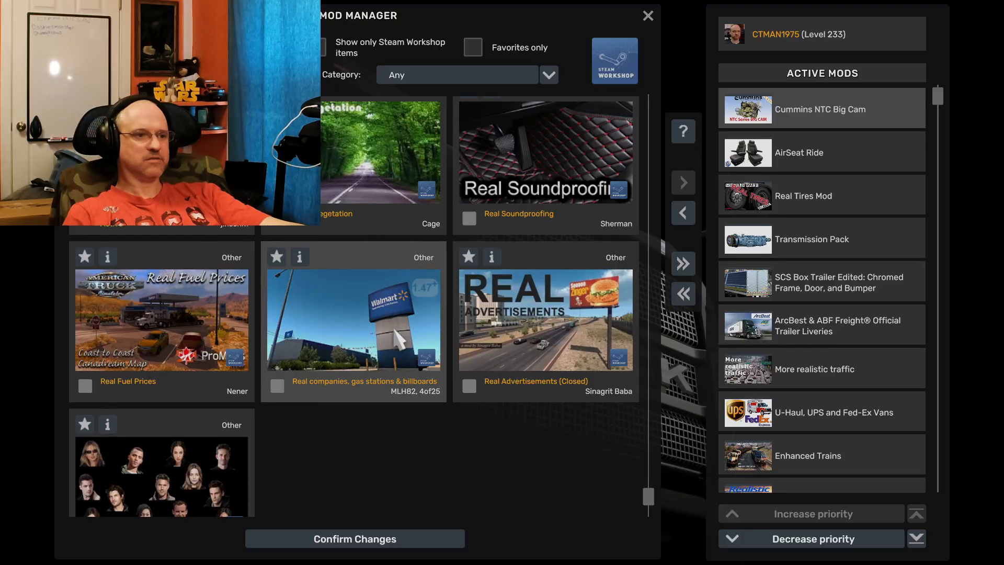
scroll(394, 329, "up", 7)
scroll(391, 324, "up", 3)
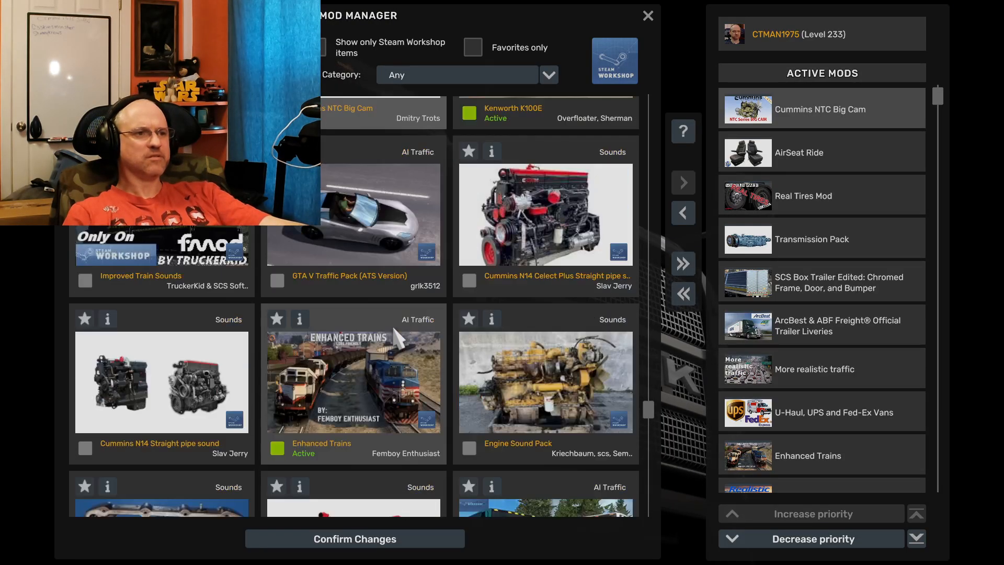
scroll(397, 339, "up", 5)
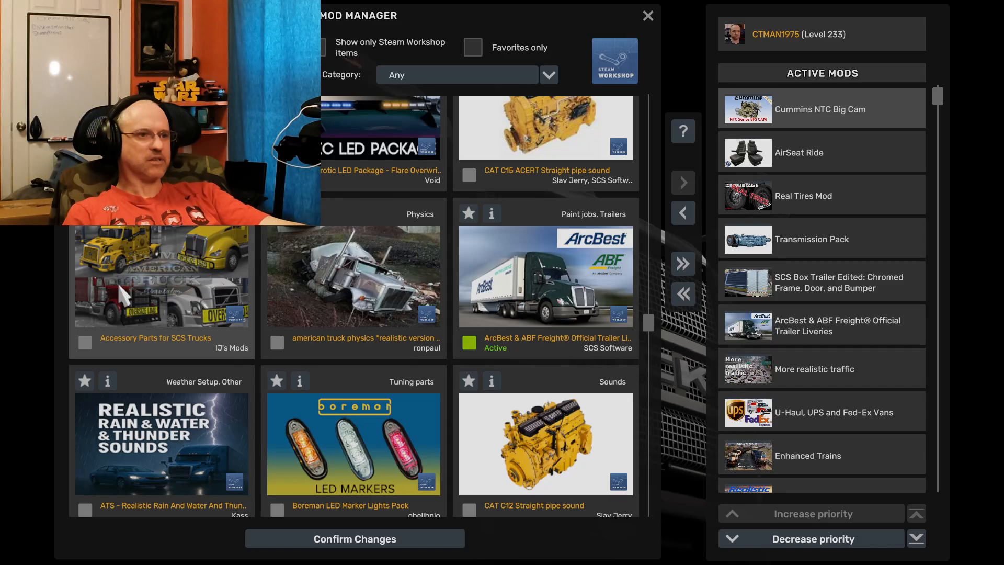
left_click(120, 295)
double_click(120, 295)
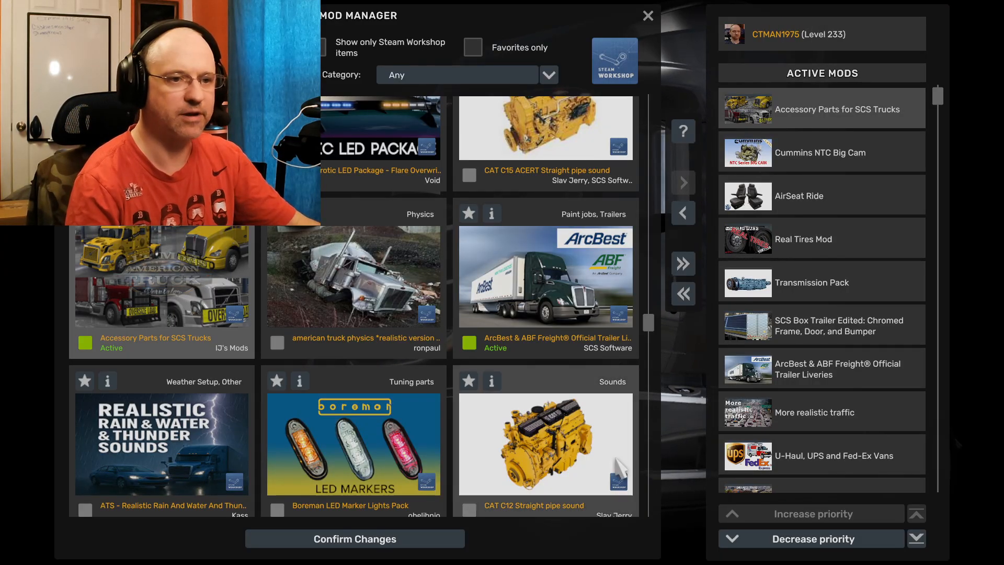
double_click(573, 442)
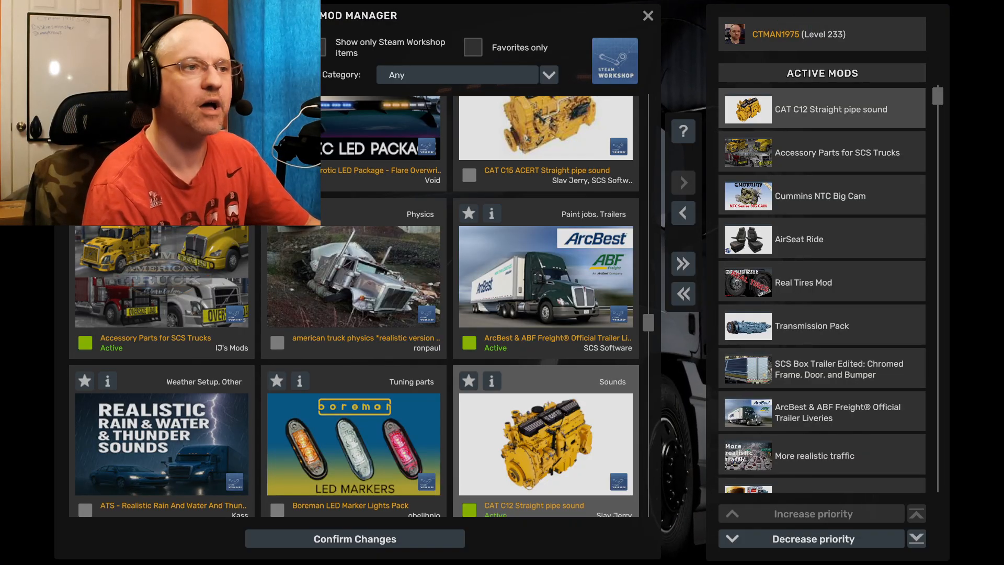
Step: Activate the realistic american truck physics mod above CAT C12 Straight pipe sound, followed by Xenon 6000k - Addon for Realistic Headlights above it
double_click(320, 276)
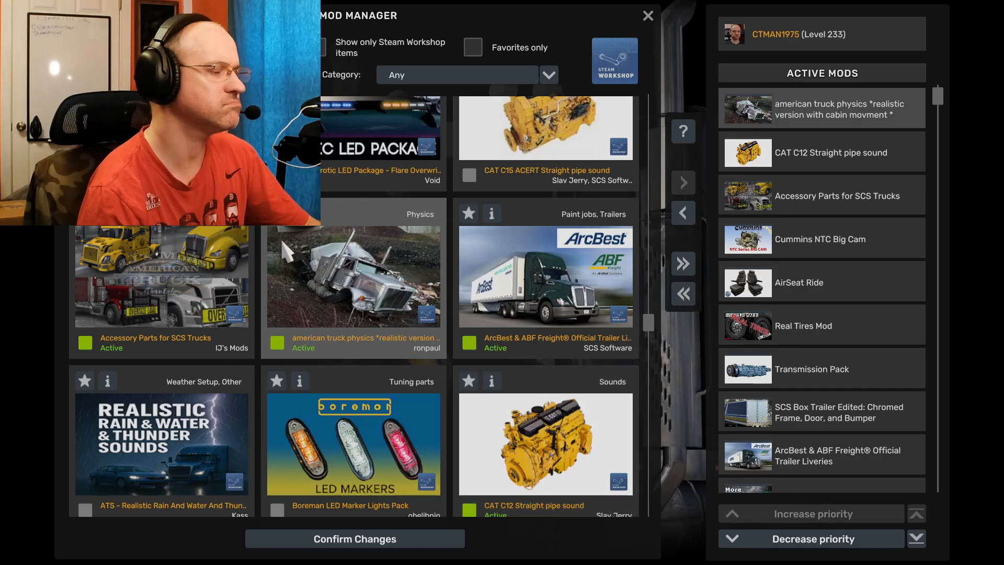
scroll(308, 236, "up", 2)
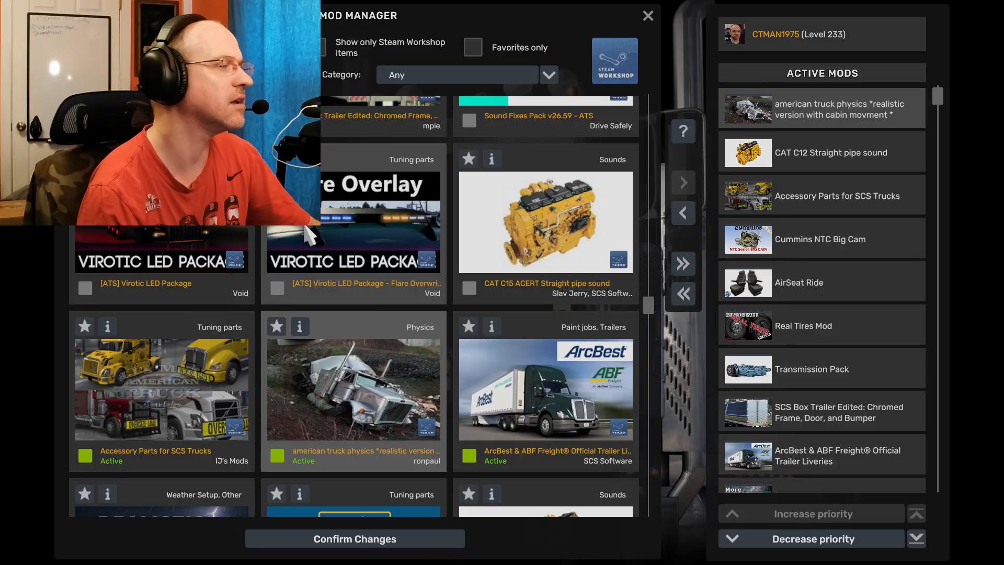
scroll(241, 235, "up", 8)
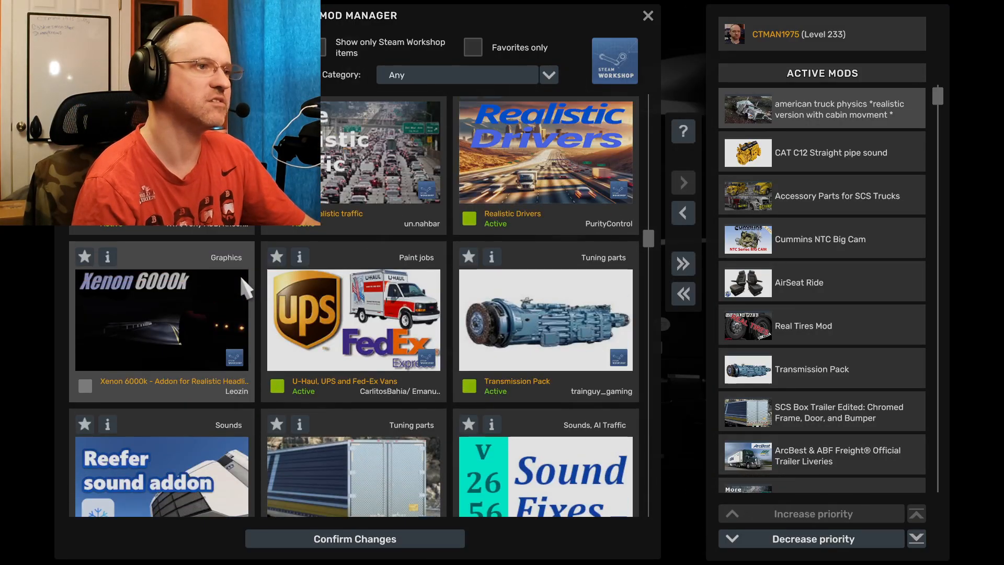
double_click(160, 329)
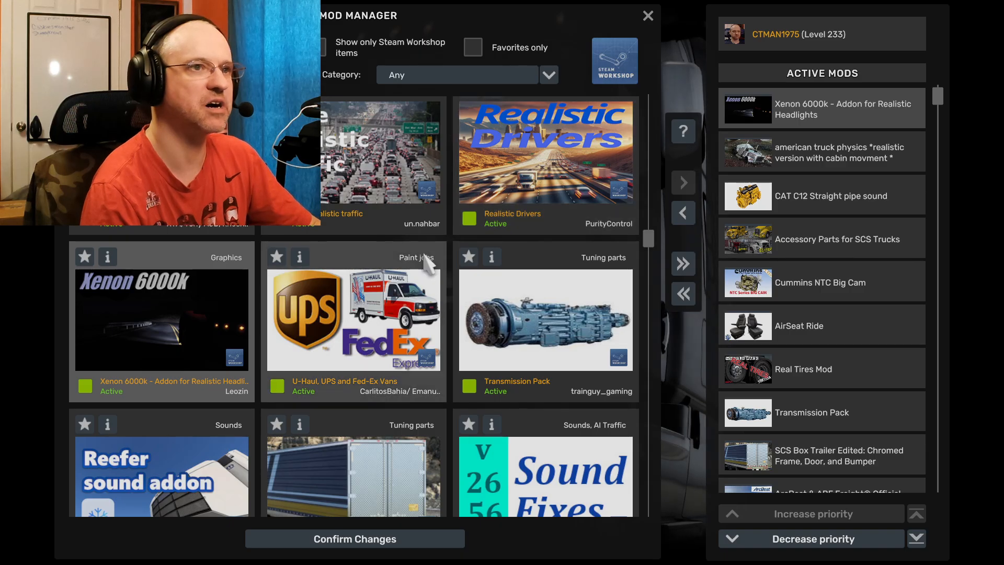
Step: Activate ATS - Realistic Rain And Water And Thunder Sounds above the Xenon 6000k headlight addon
scroll(427, 261, "down", 2)
scroll(428, 264, "down", 9)
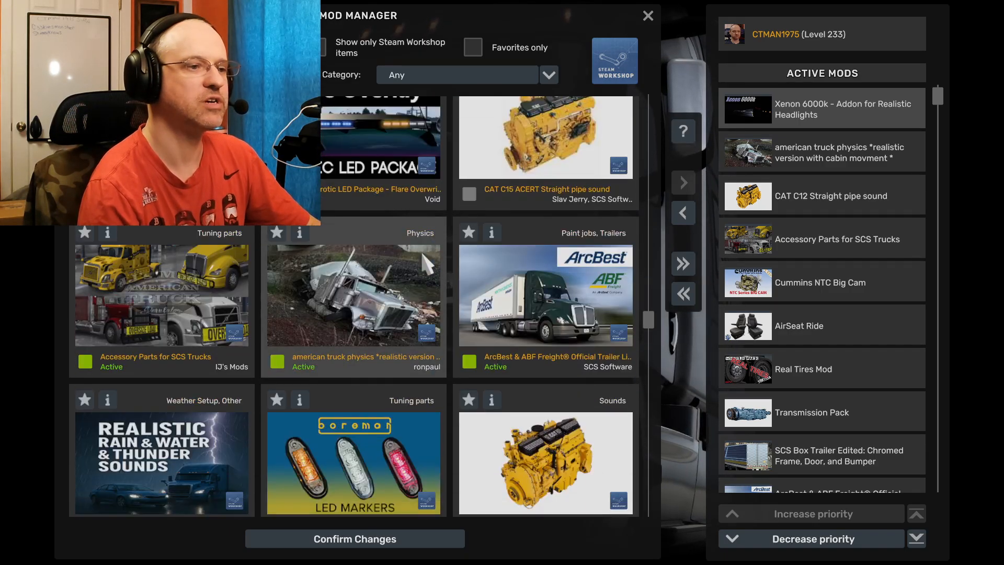
scroll(428, 263, "down", 2)
double_click(115, 379)
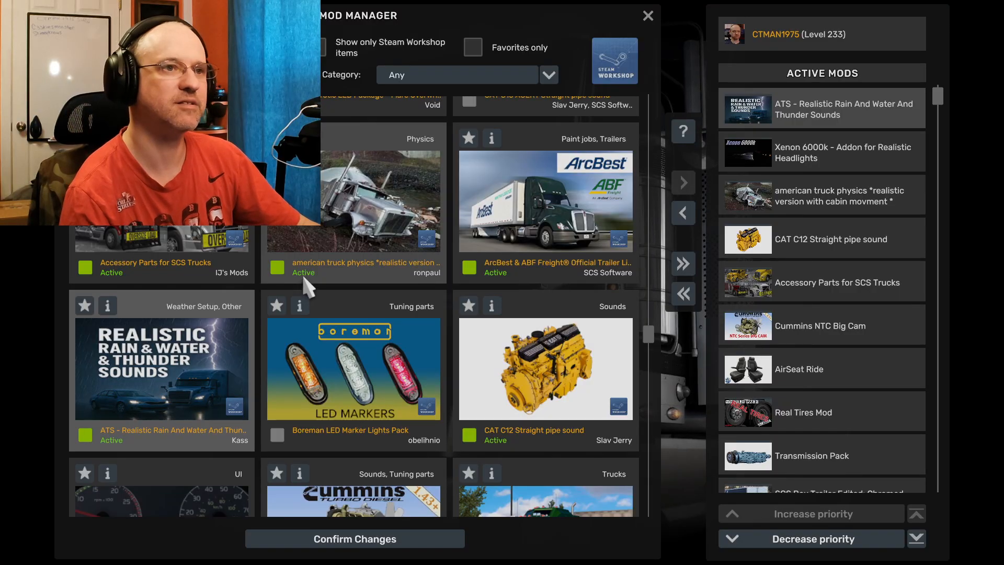
Step: Activate Sound Fixes Pack v26.59 - ATS above the rain and thunder sounds, followed by Reefer trailer sound addon for ATS above it
scroll(309, 286, "up", 6)
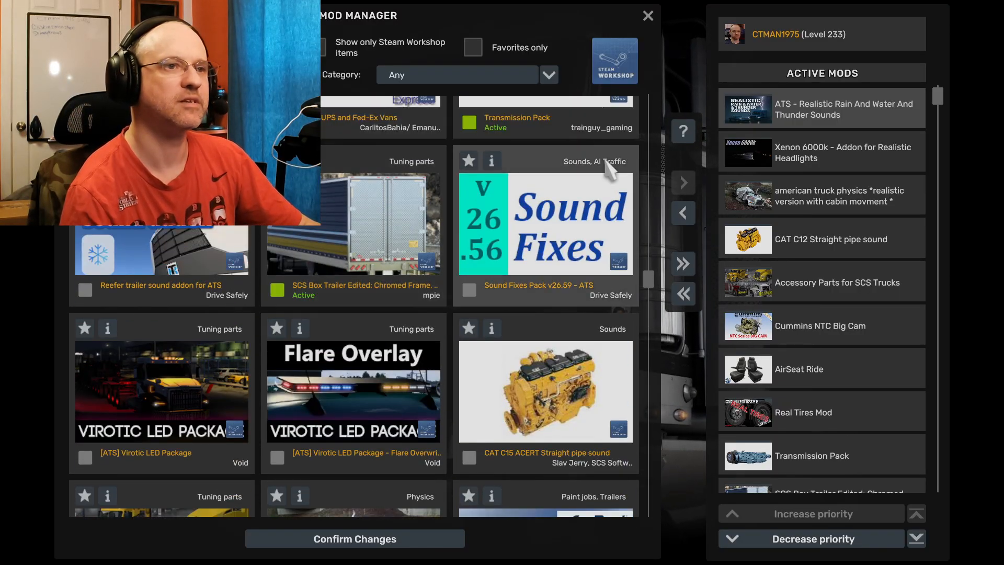
double_click(594, 223)
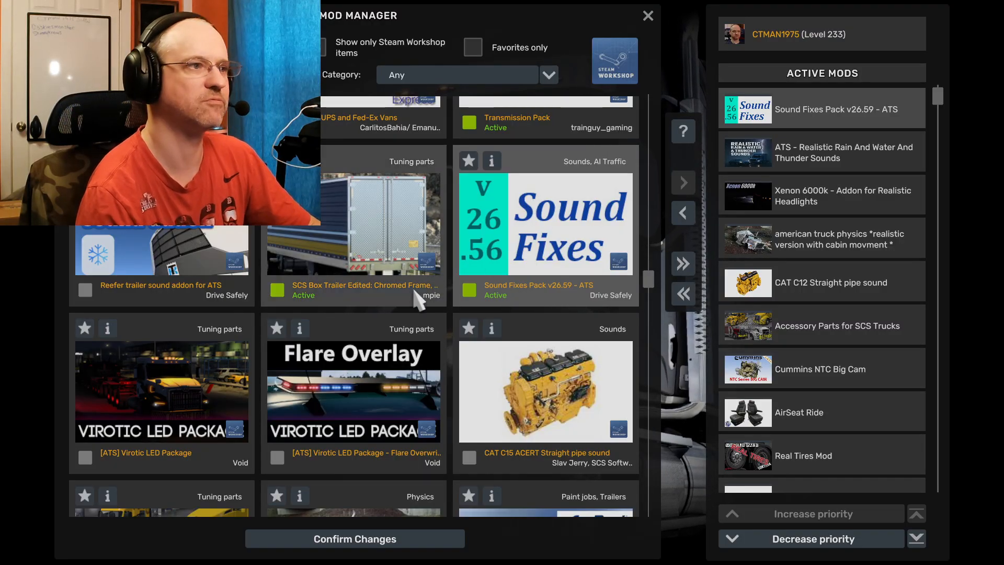
left_click(187, 267)
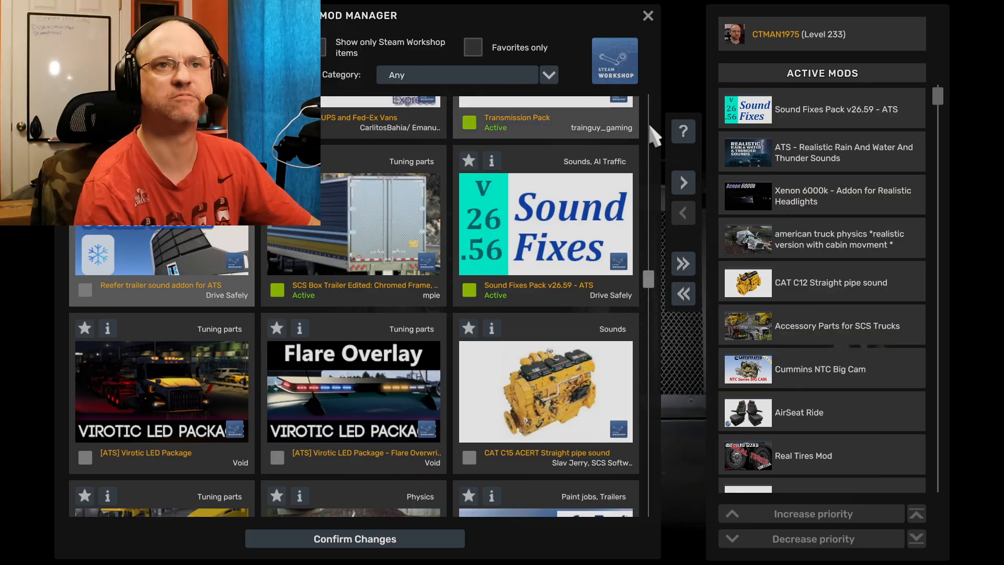
double_click(129, 254)
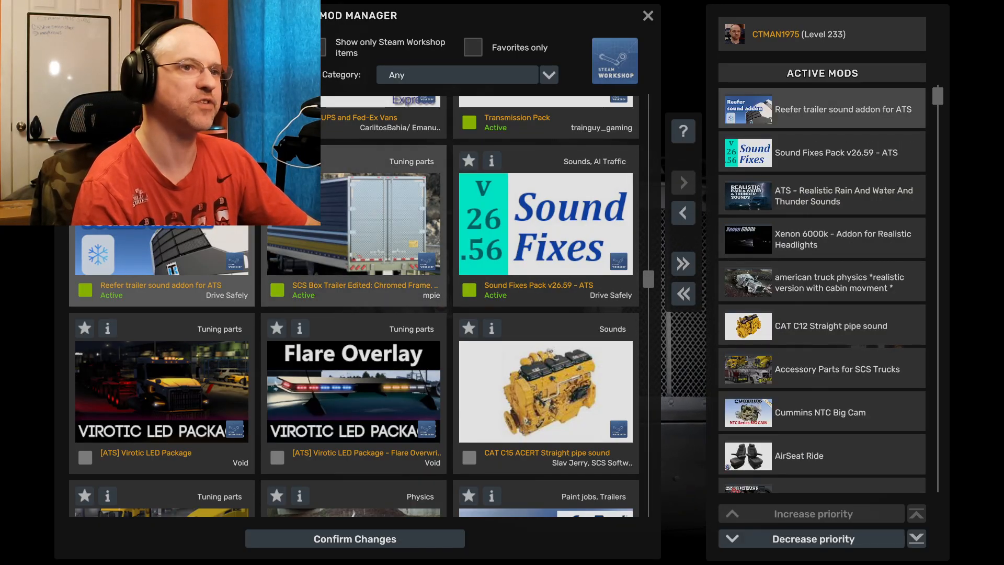
Step: Activate the Real Soundproofing sound mod above Reefer trailer sound addon for ATS in the load order
scroll(452, 218, "up", 2)
scroll(453, 219, "up", 5)
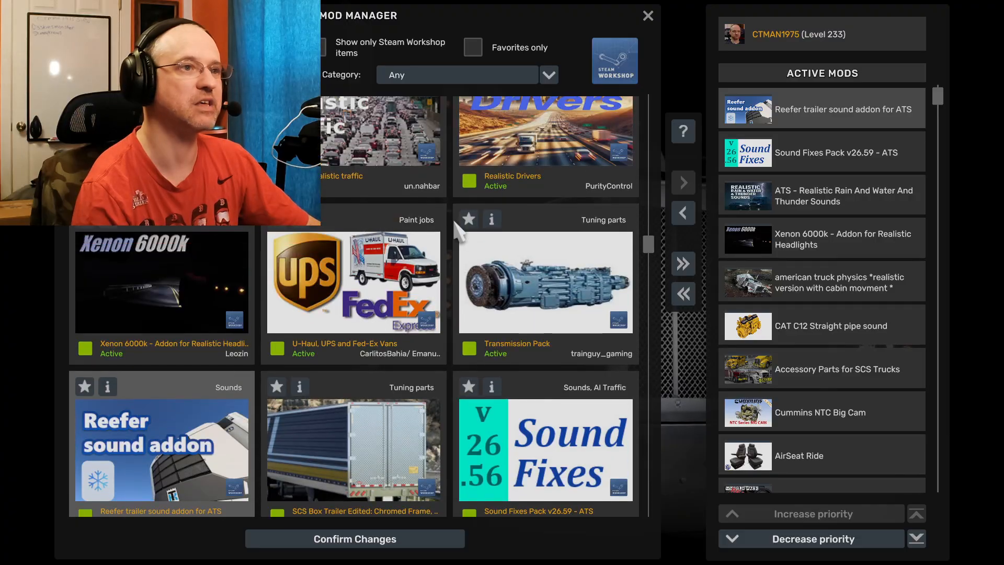
scroll(454, 230, "up", 2)
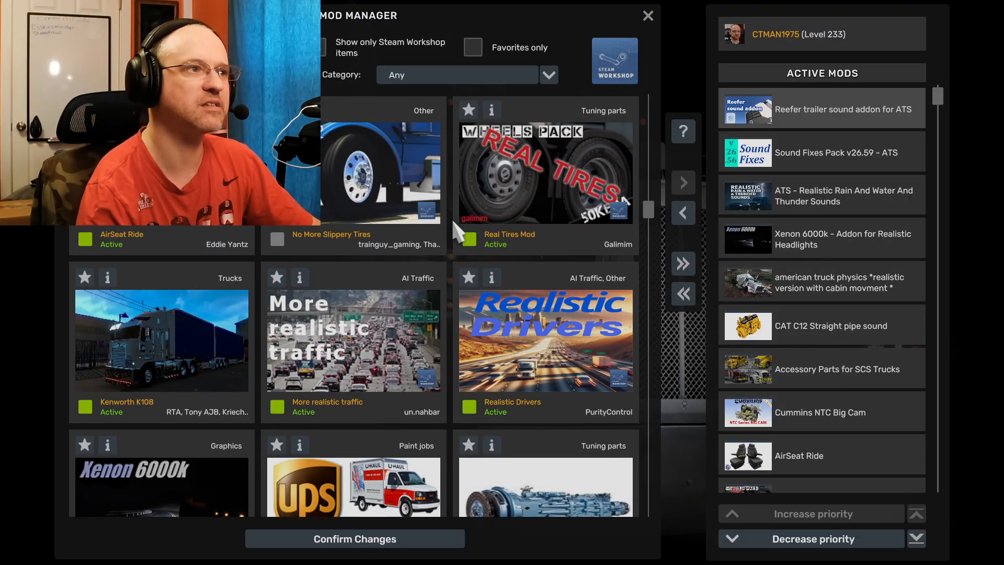
scroll(455, 236, "down", 15)
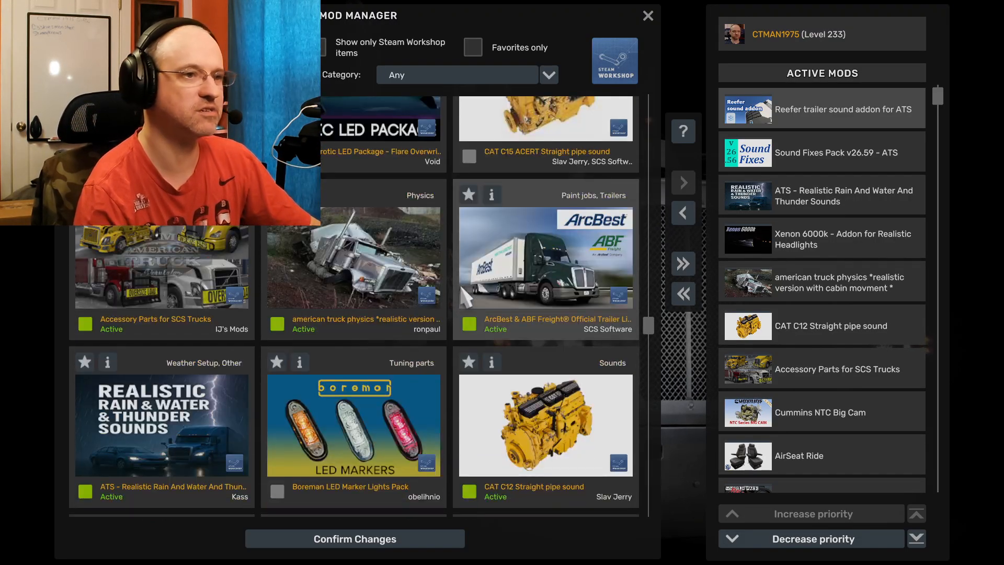
scroll(463, 295, "down", 8)
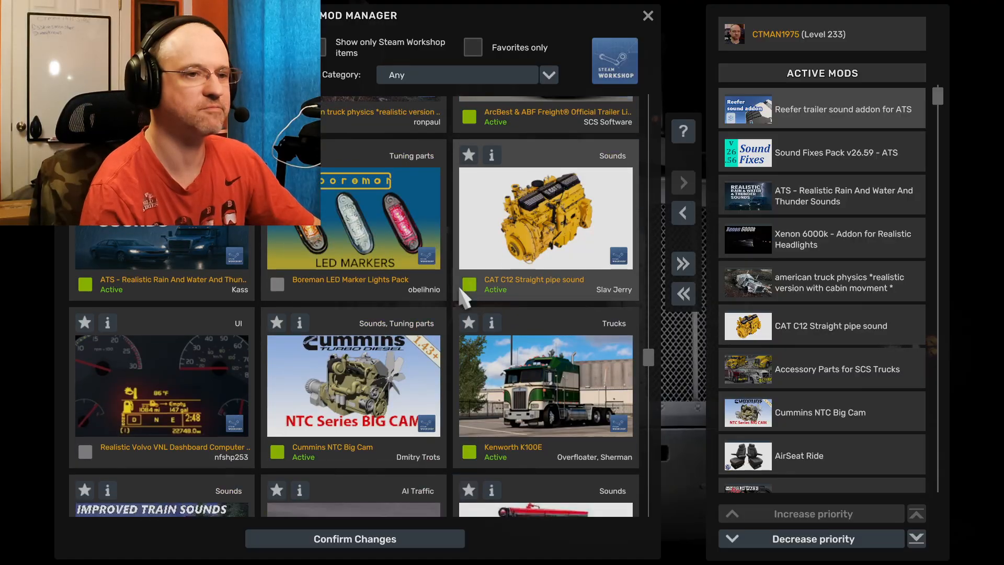
scroll(464, 298, "down", 2)
scroll(461, 295, "down", 2)
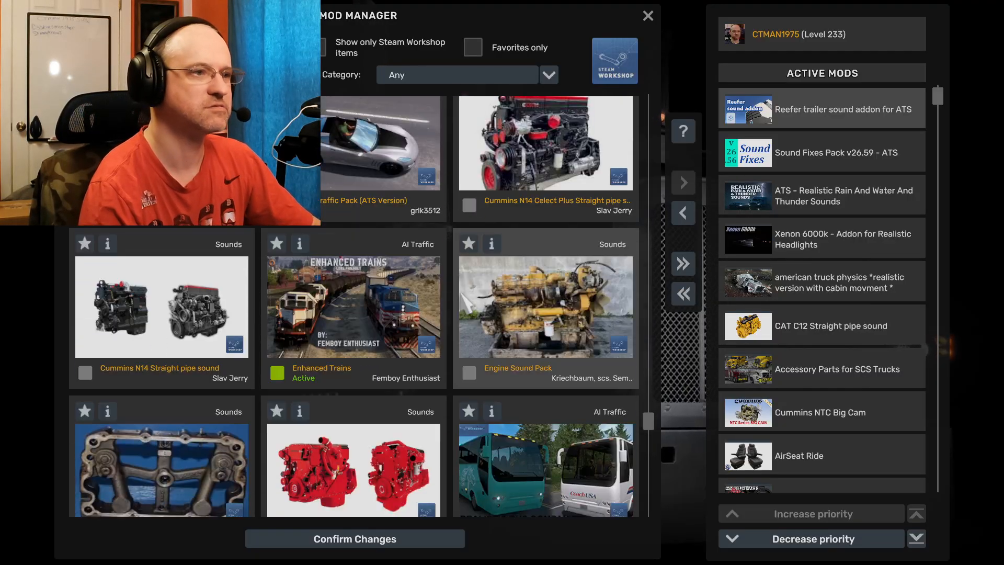
scroll(465, 304, "down", 4)
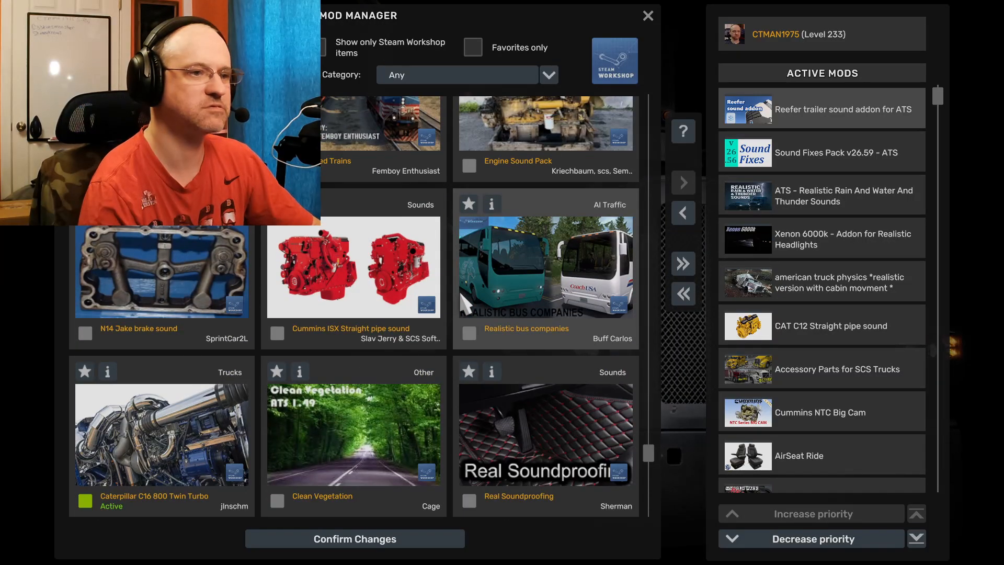
scroll(464, 303, "down", 3)
double_click(515, 301)
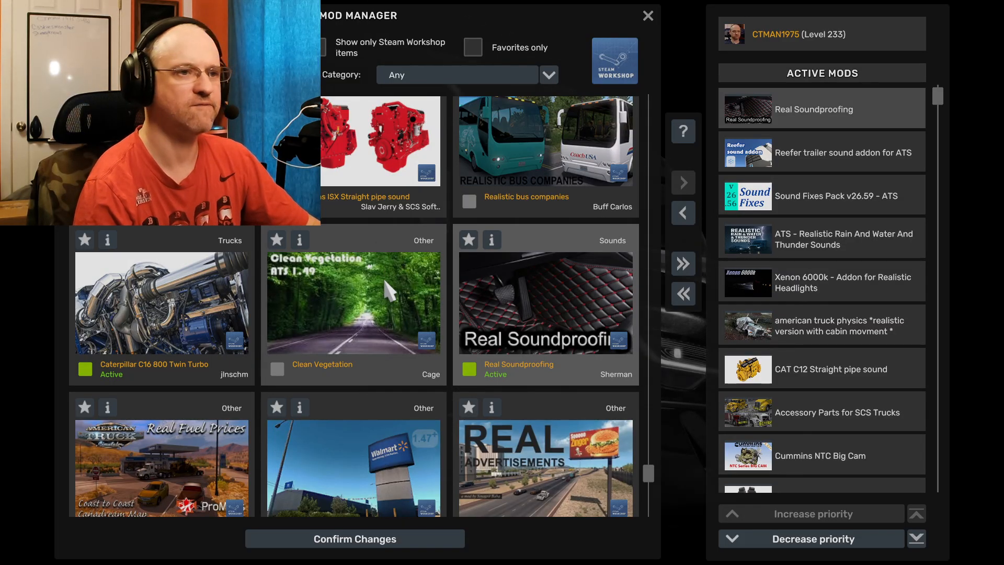
Step: Activate the Cummins N14 Celect Plus Straight pipe sound mod above Real Soundproofing
scroll(384, 275, "down", 1)
scroll(384, 276, "up", 2)
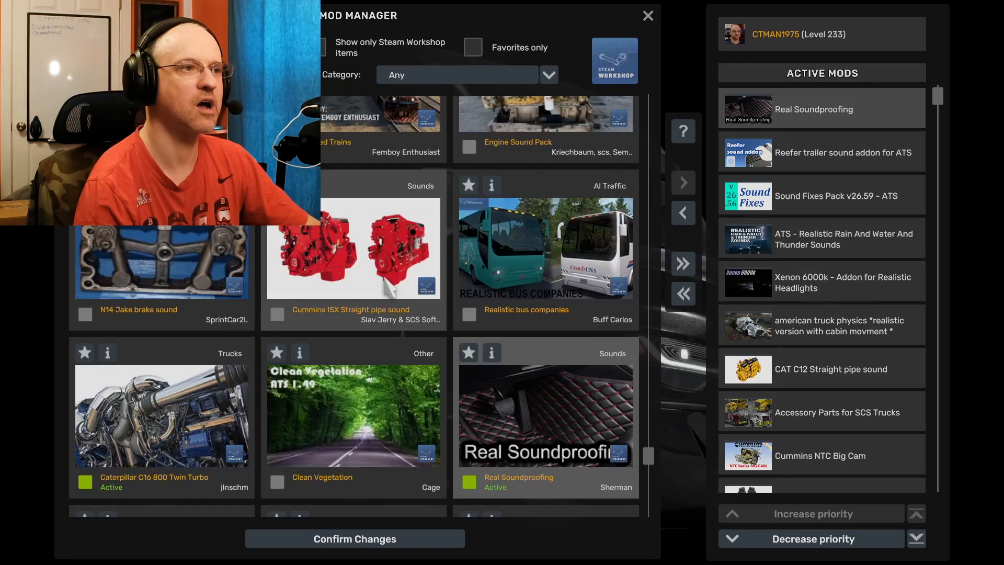
scroll(384, 279, "up", 1)
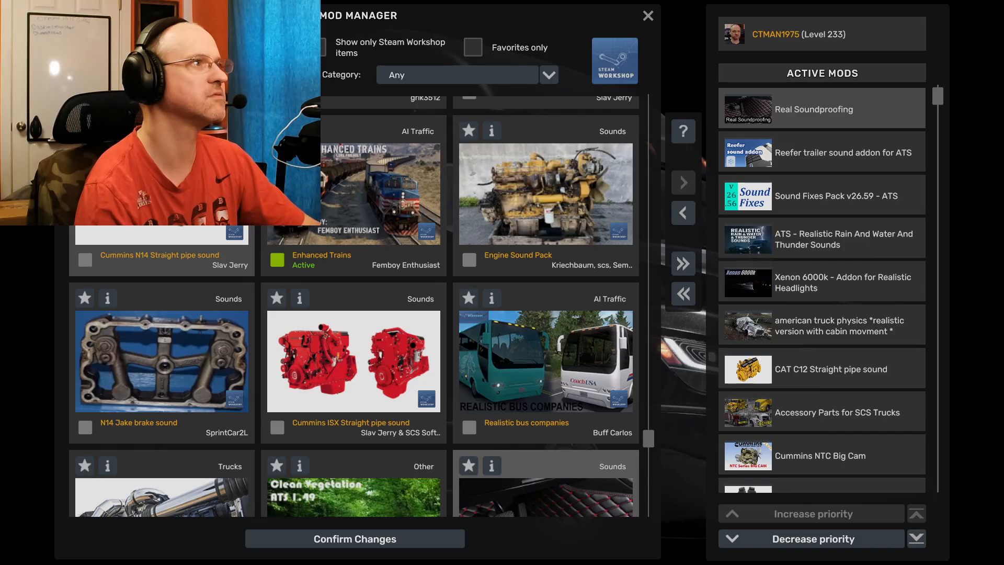
left_click(178, 201)
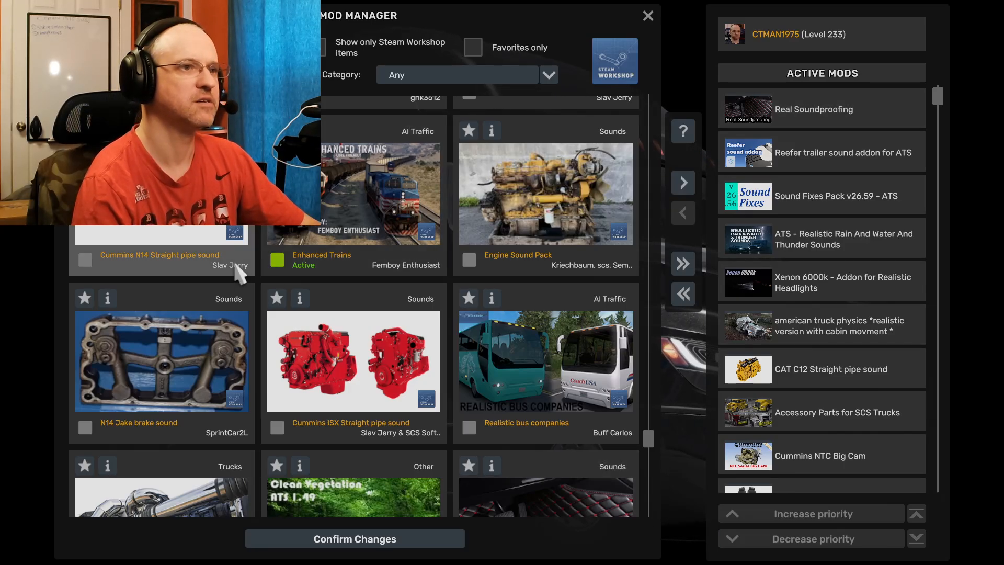
scroll(539, 235, "up", 2)
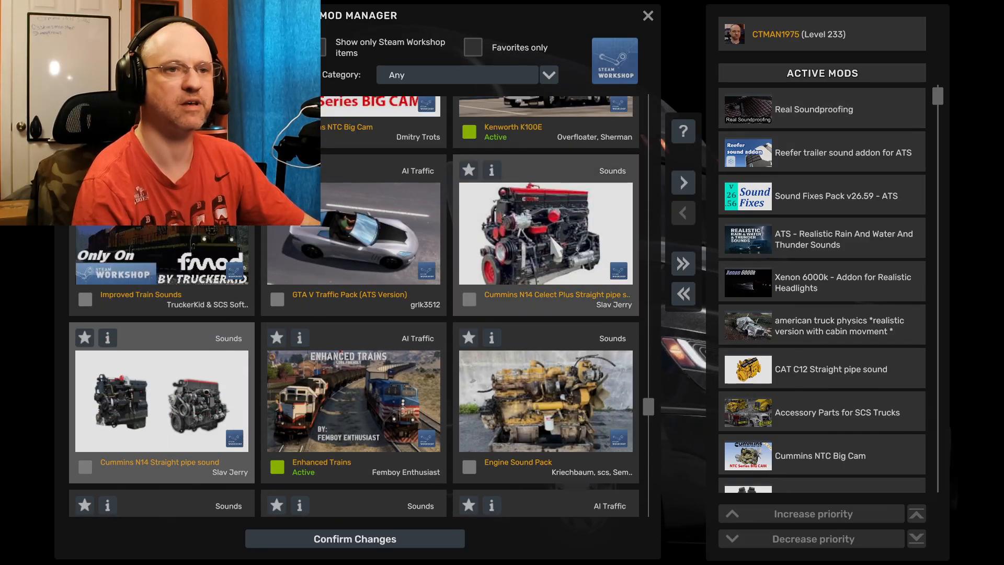
double_click(555, 245)
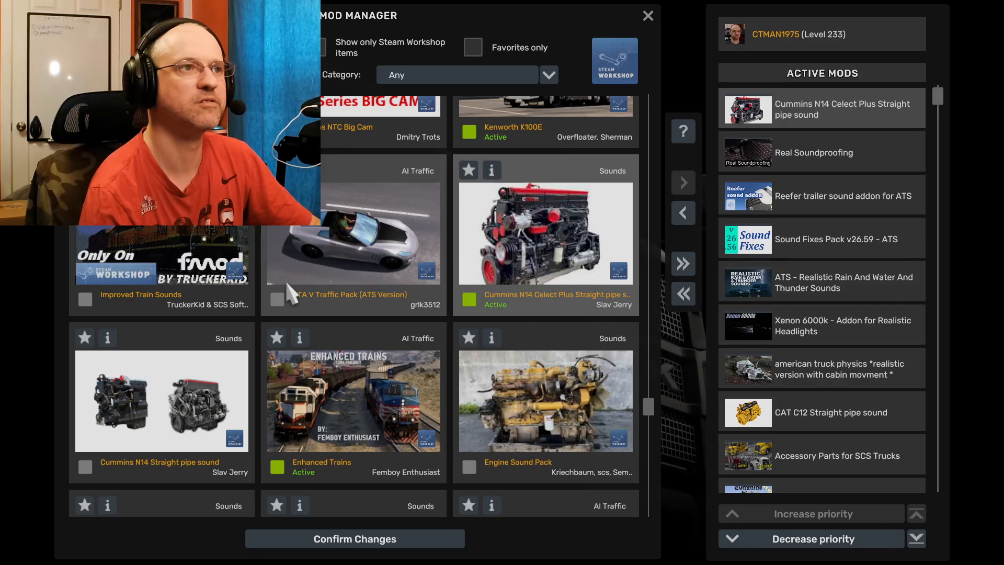
Step: Activate the Cummins ISX Straight pipe sound mod above Cummins N14 Celect Plus Straight pipe sound
scroll(374, 236, "up", 10)
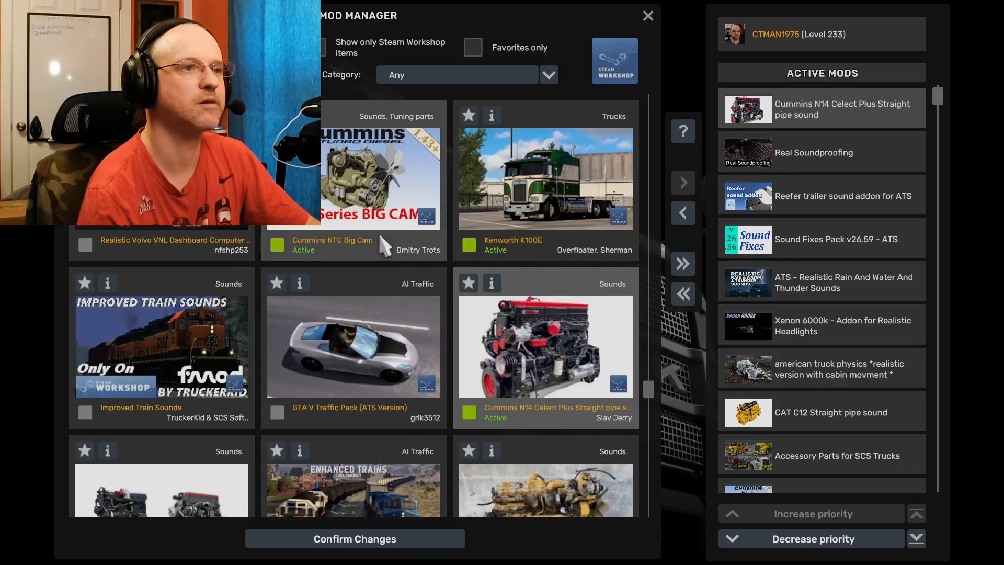
scroll(373, 234, "up", 10)
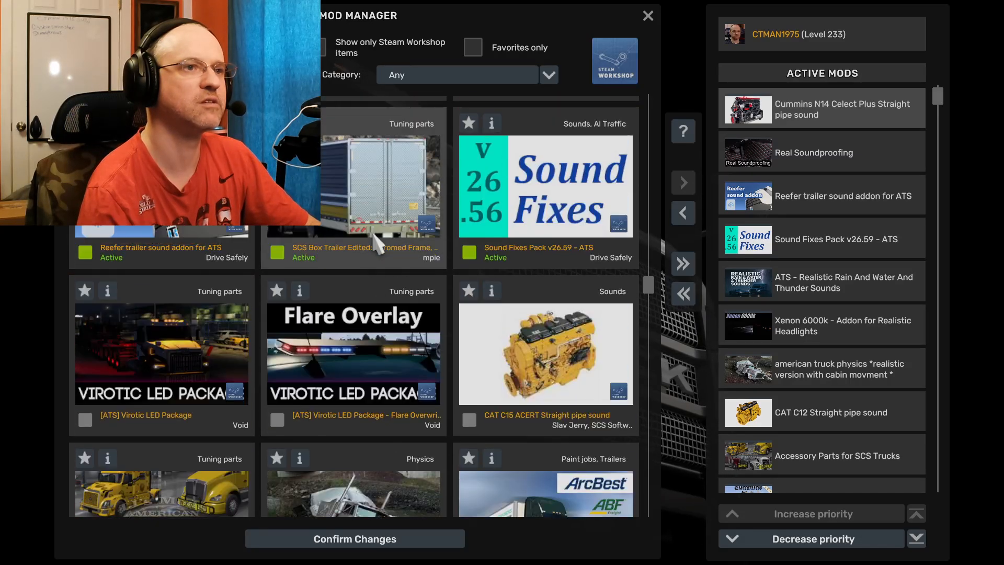
scroll(373, 235, "up", 10)
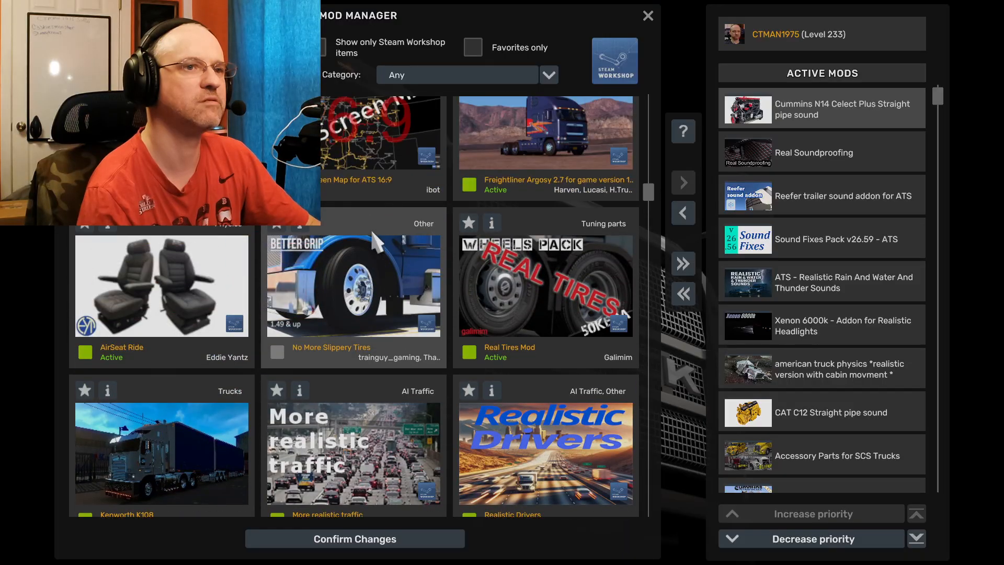
scroll(375, 242, "up", 2)
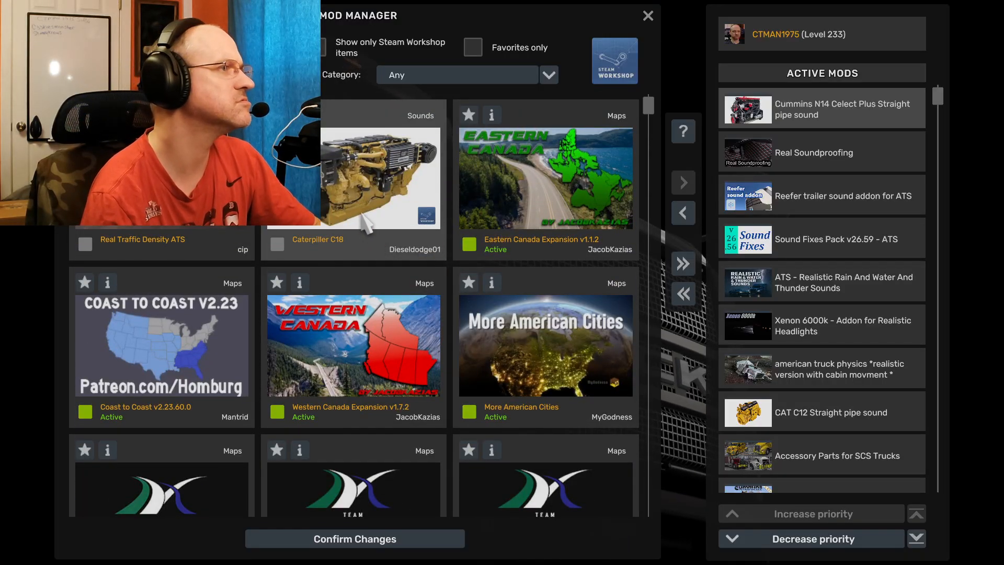
scroll(366, 222, "down", 15)
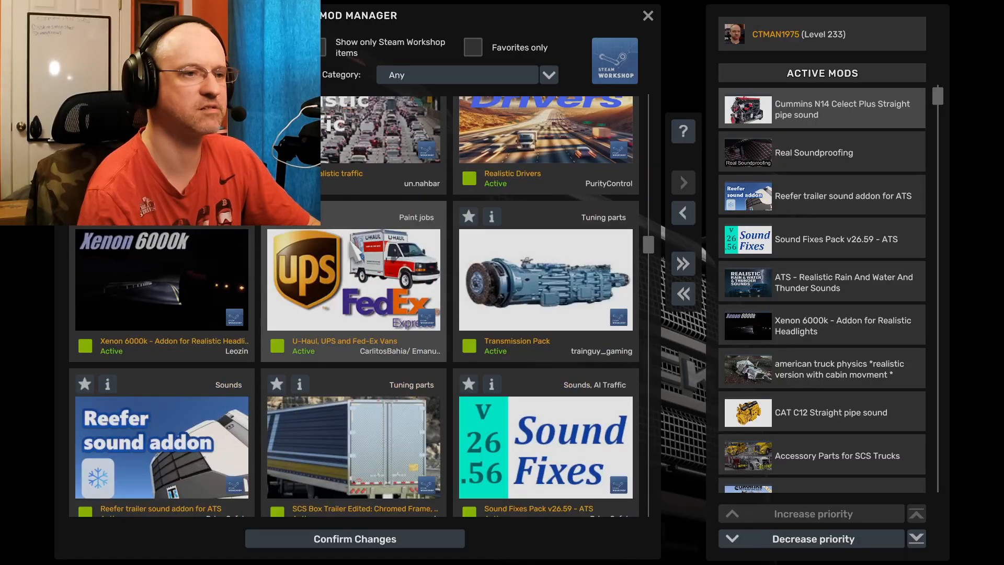
scroll(349, 283, "down", 13)
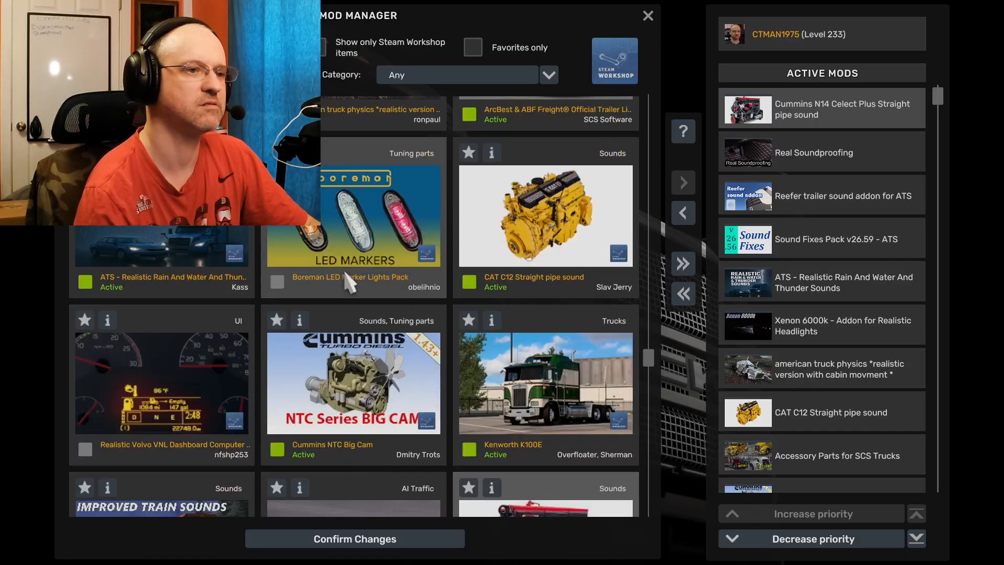
scroll(347, 281, "down", 11)
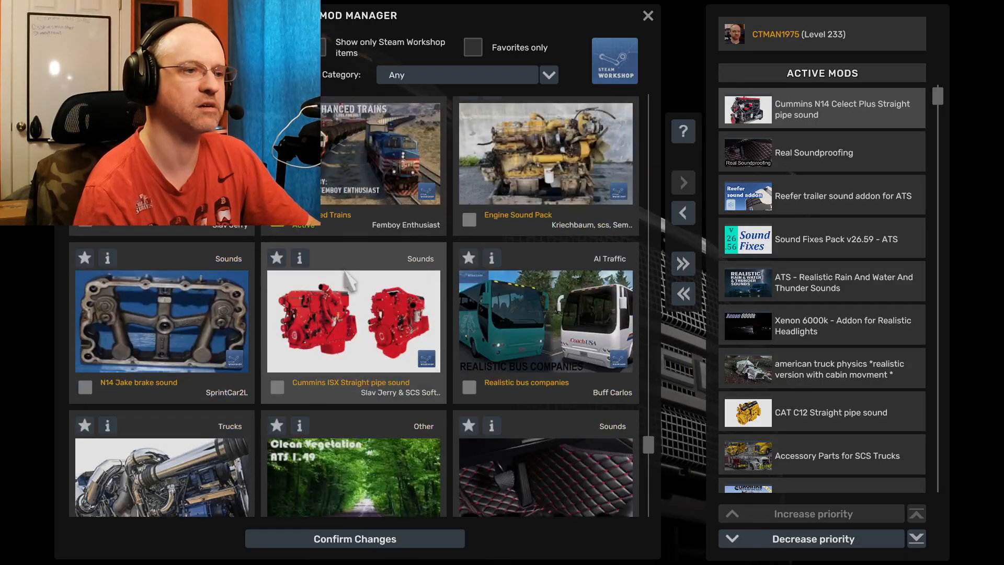
double_click(355, 355)
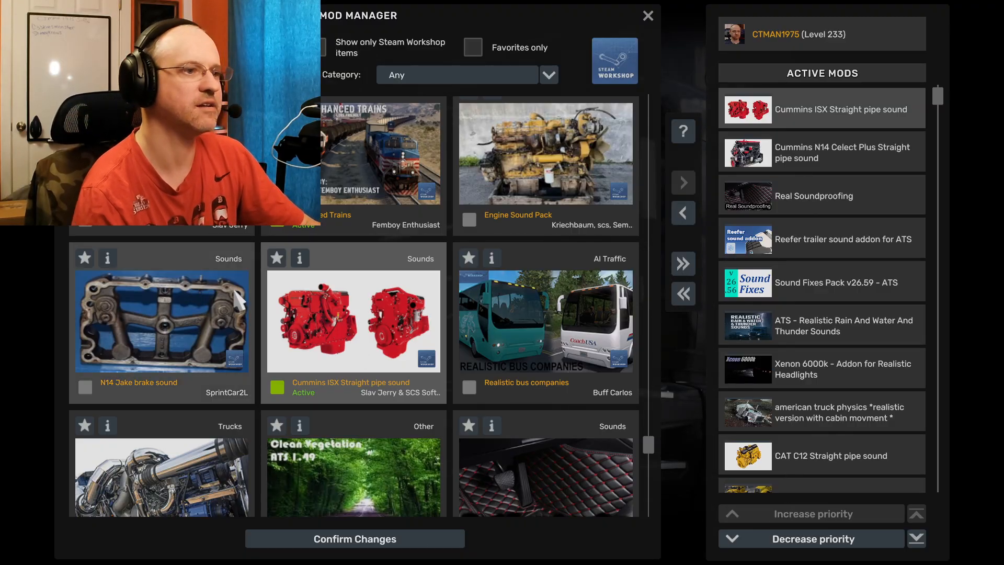
Step: Activate N14 Jake brake sound above Cummins ISX Straight pipe sound, followed by Engine Sound Pack above it
double_click(116, 323)
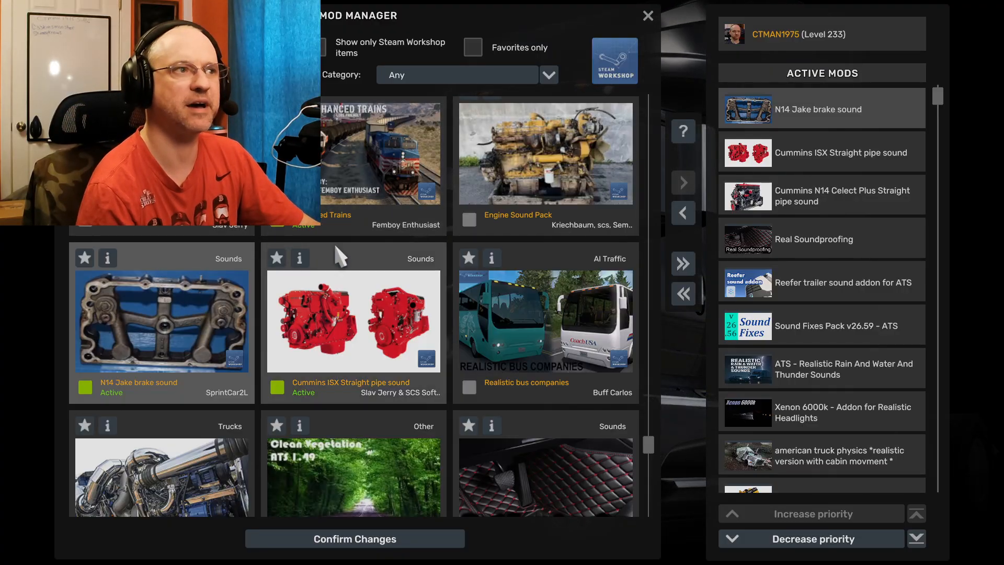
double_click(525, 152)
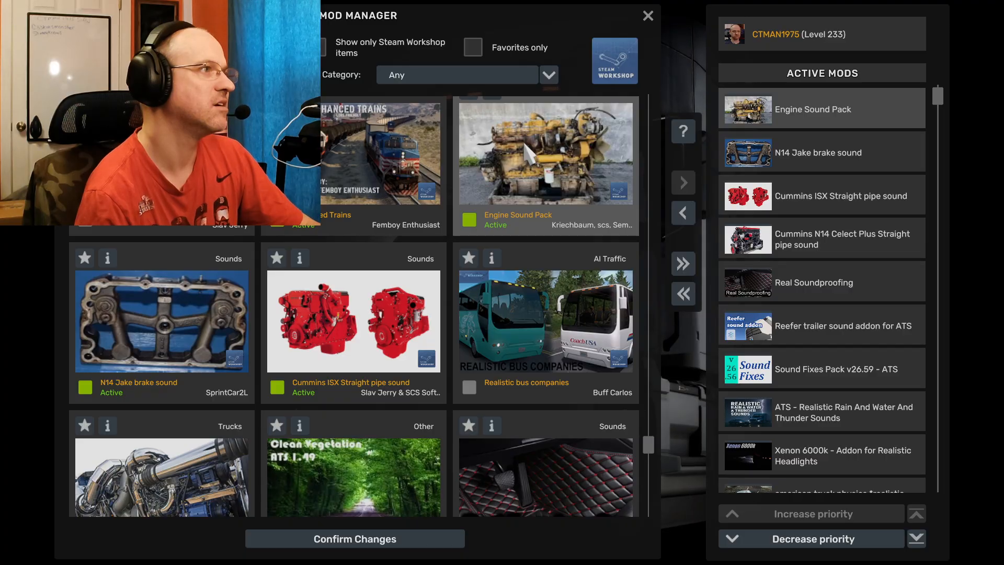
Step: Check the mod details of Caterpiller C18 for its engine ratings and truck compatibility, and close them
scroll(345, 260, "down", 8)
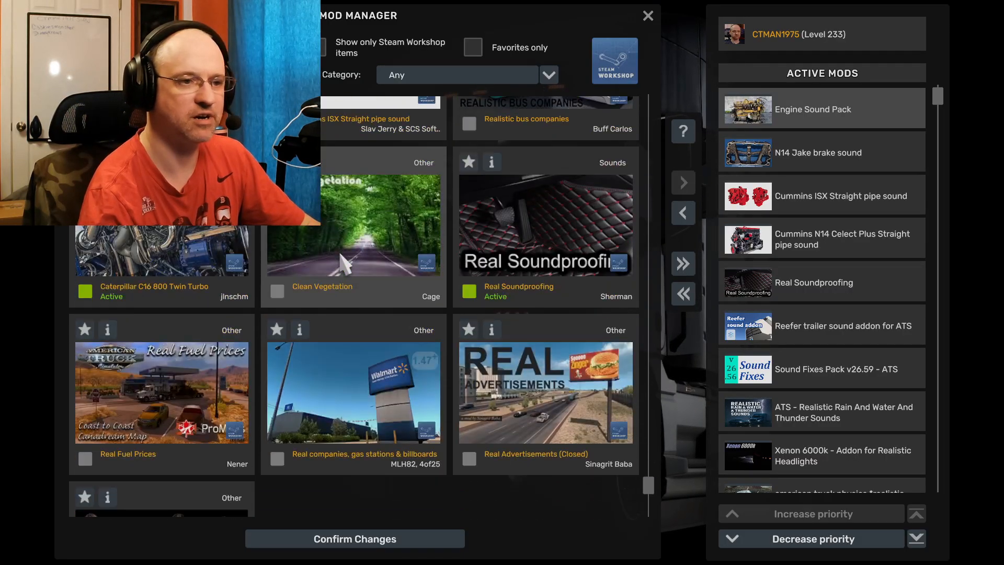
scroll(341, 263, "up", 10)
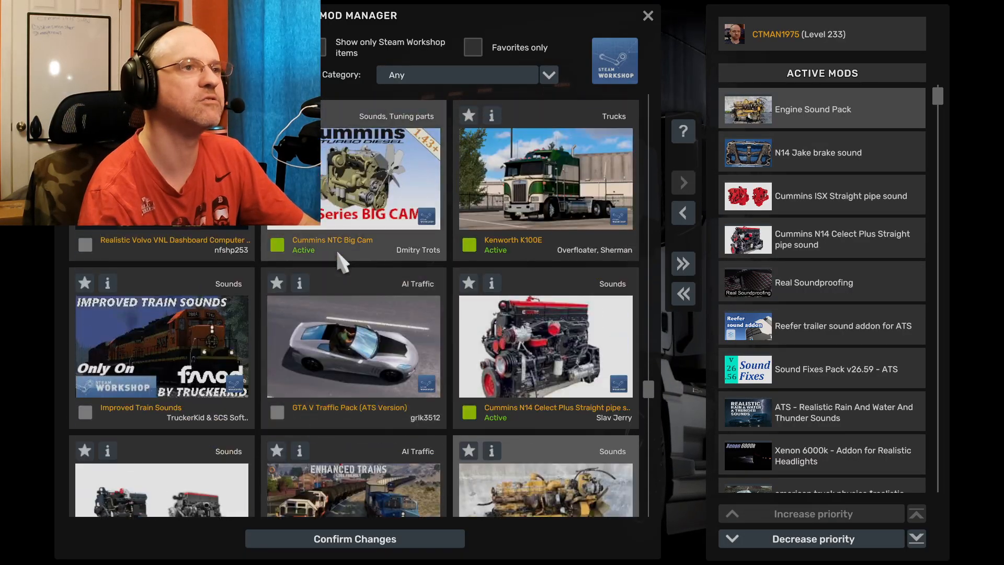
scroll(341, 261, "up", 6)
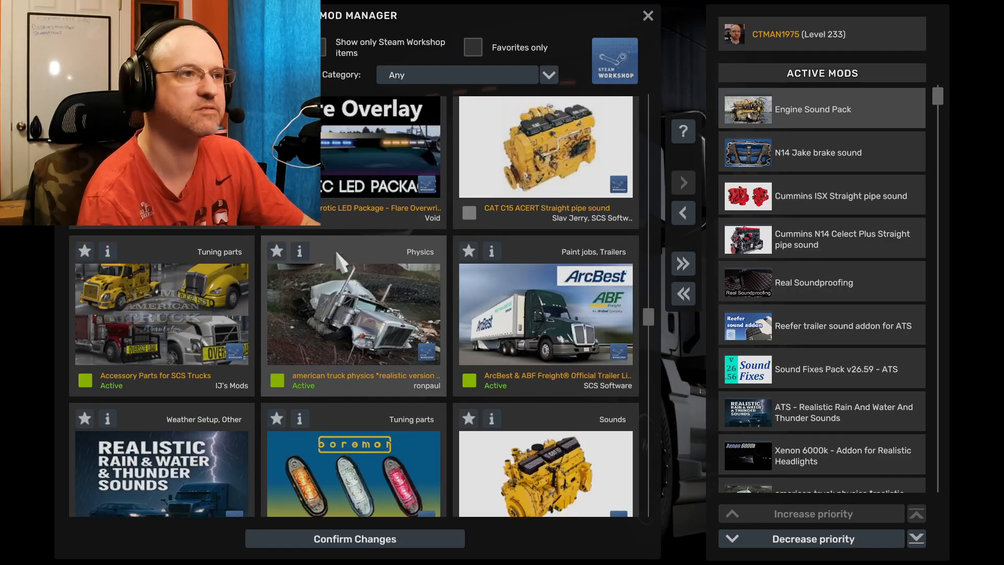
scroll(341, 261, "up", 10)
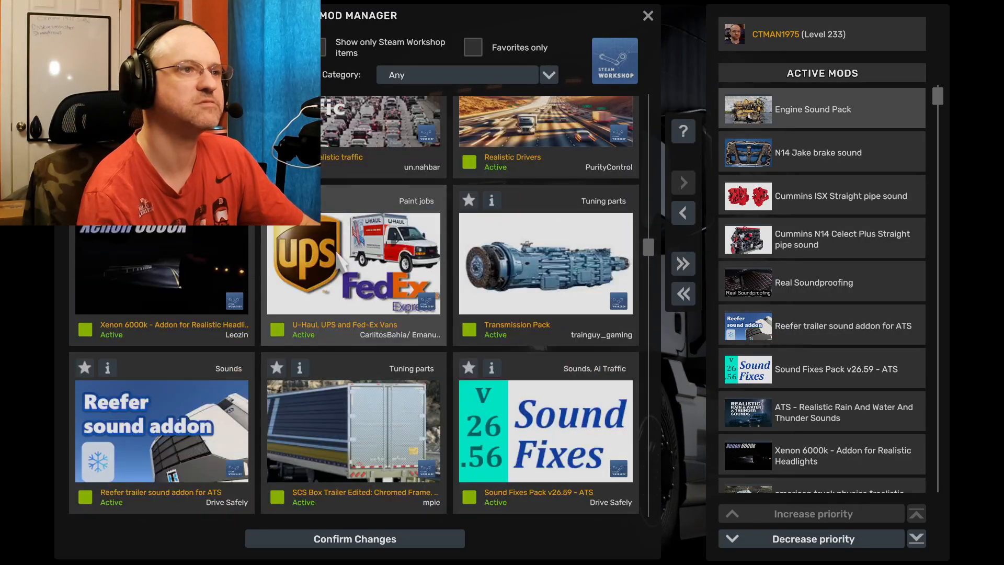
scroll(337, 254, "up", 10)
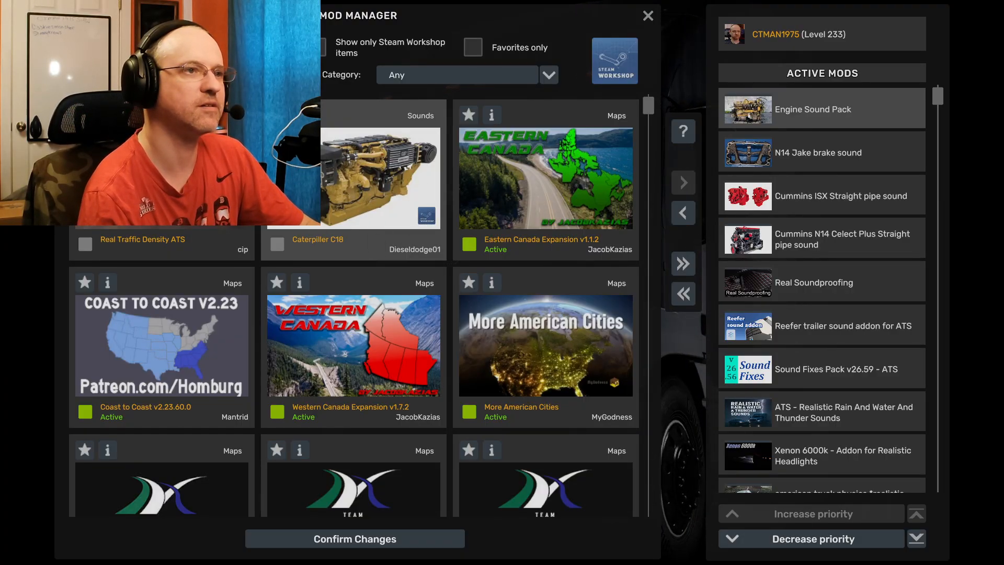
left_click(299, 115)
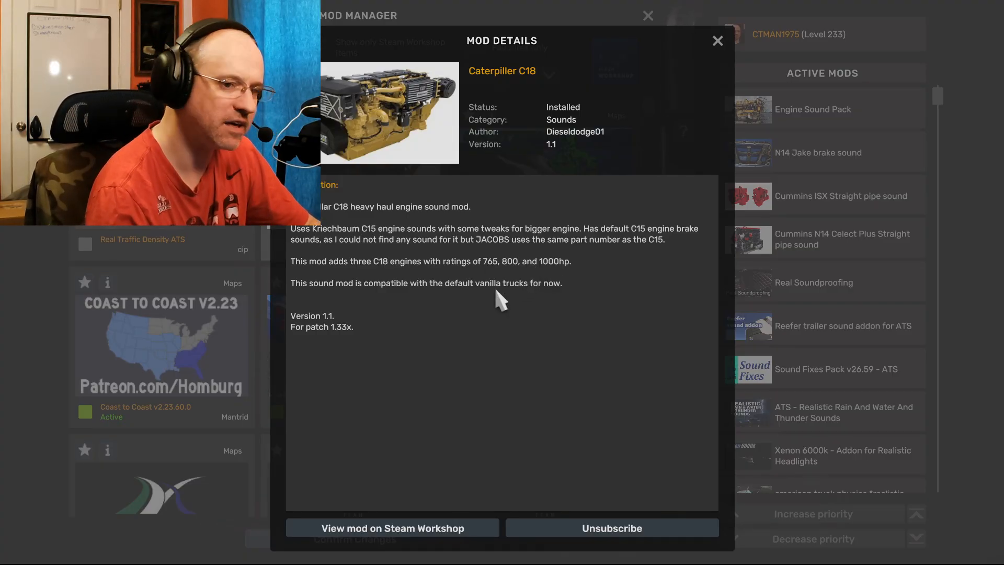
left_click(714, 41)
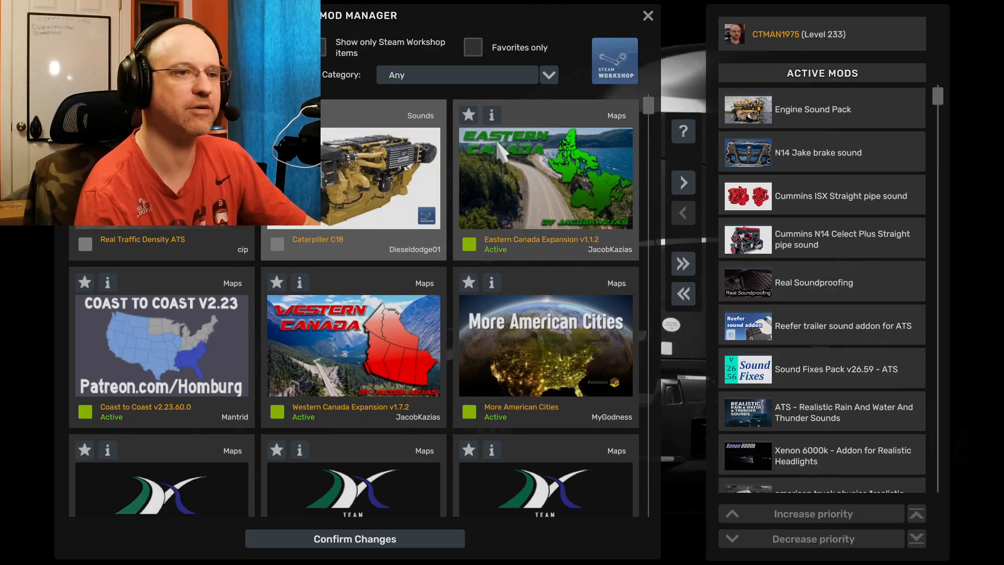
Step: Activate the CAT C15 ACERT Straight pipe sound mod above Engine Sound Pack
scroll(396, 306, "down", 8)
scroll(395, 307, "down", 12)
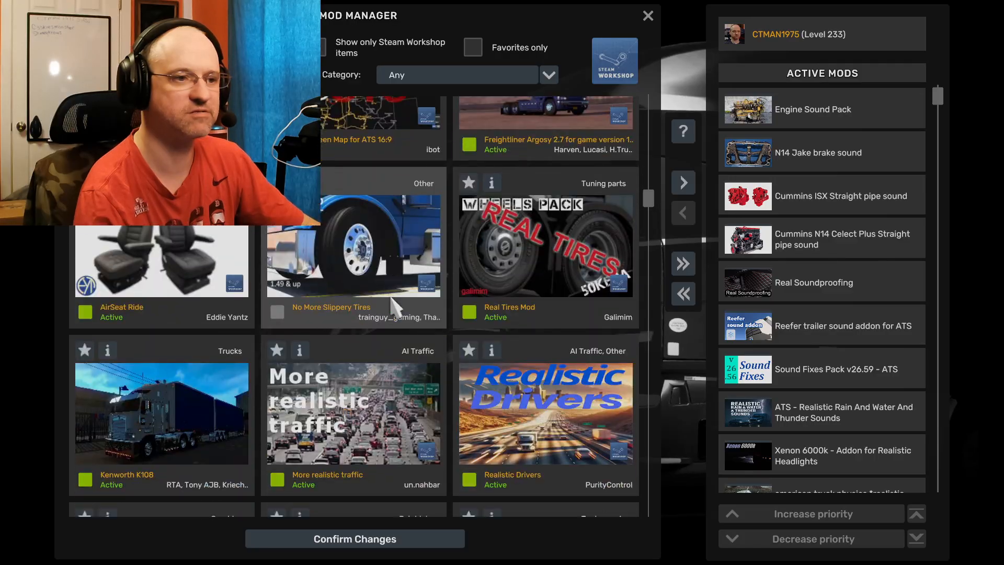
scroll(391, 308, "down", 1)
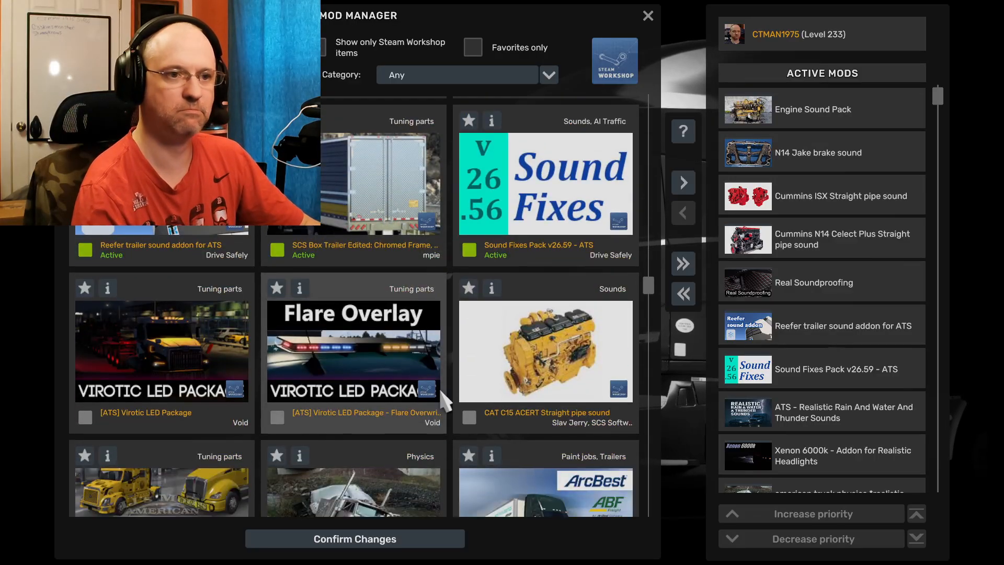
double_click(532, 366)
Step: Activate the Caterpiller C18 sound mod above CAT C15 ACERT Straight pipe sound
scroll(354, 318, "up", 2)
scroll(356, 324, "up", 18)
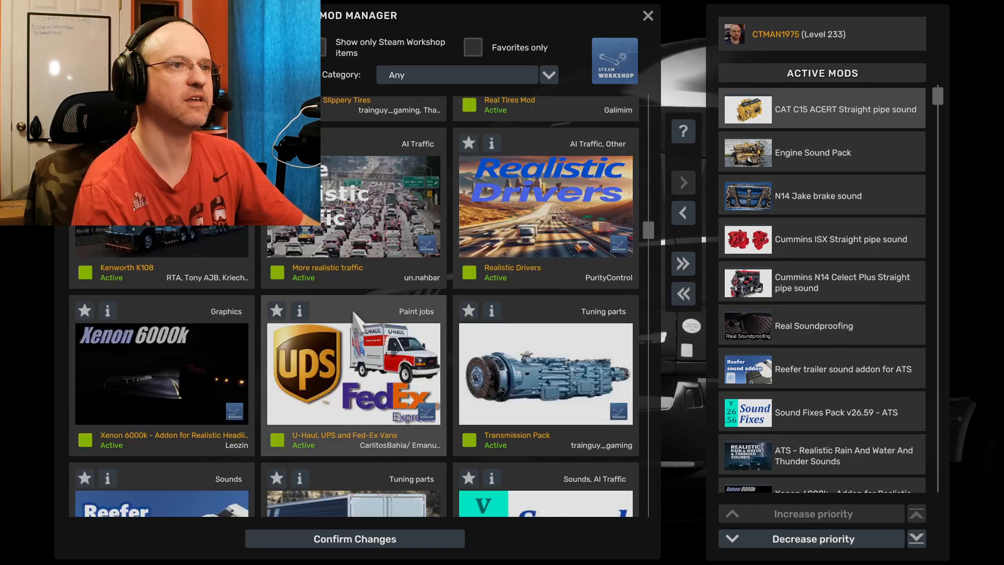
scroll(357, 317, "up", 2)
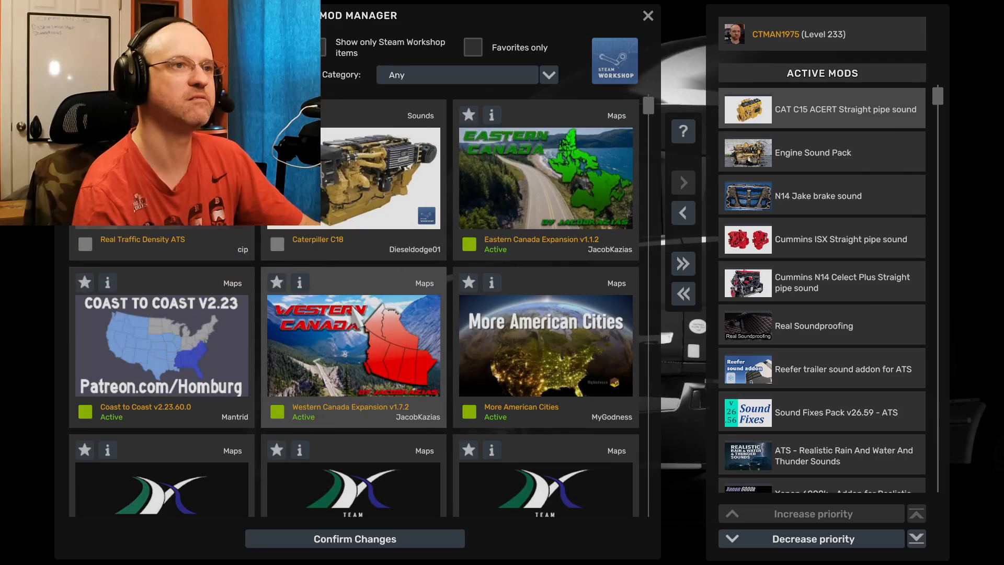
left_click(355, 217)
double_click(356, 217)
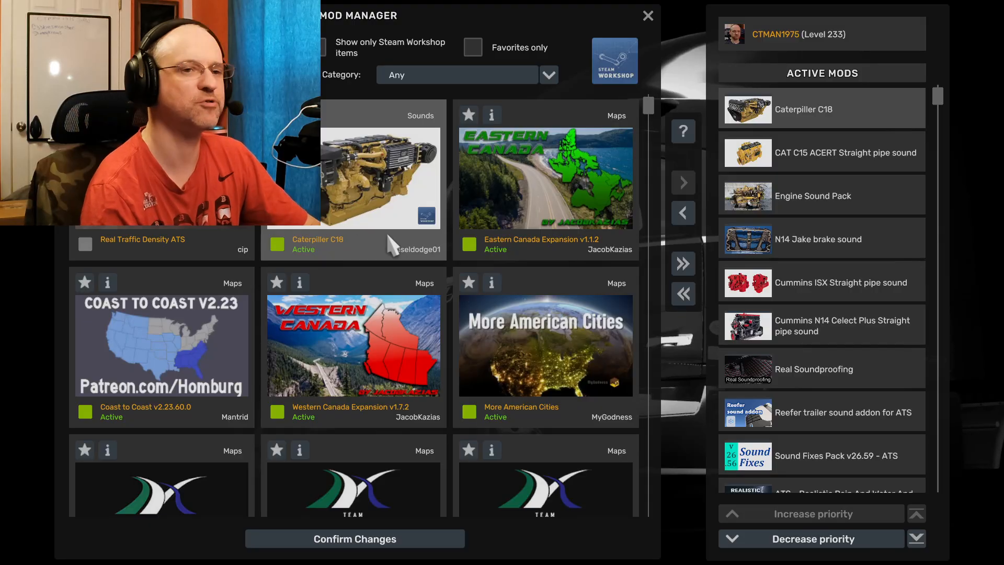
Step: Activate the Improved Train Sounds mod above Caterpiller C18
scroll(872, 277, "down", 10)
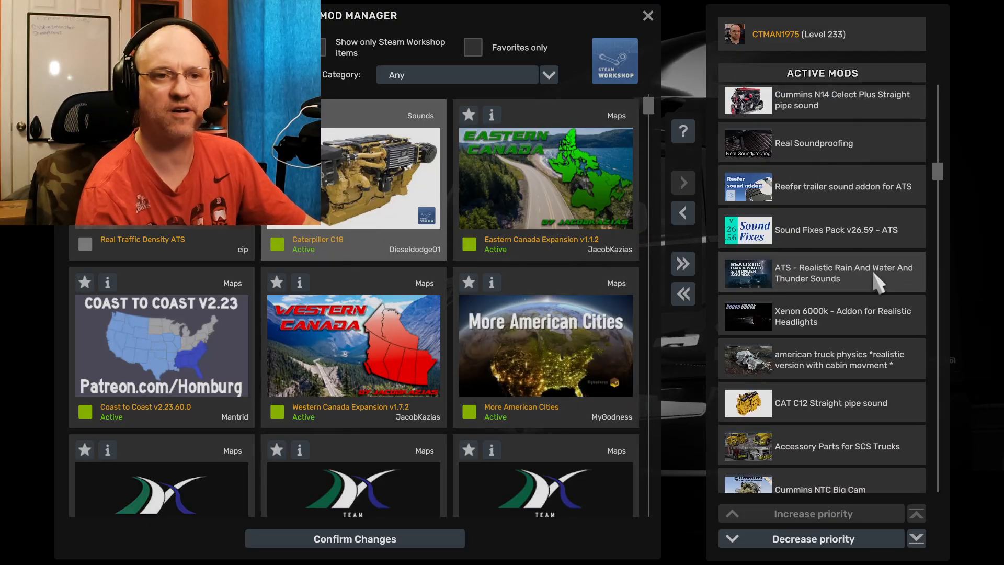
scroll(872, 277, "down", 5)
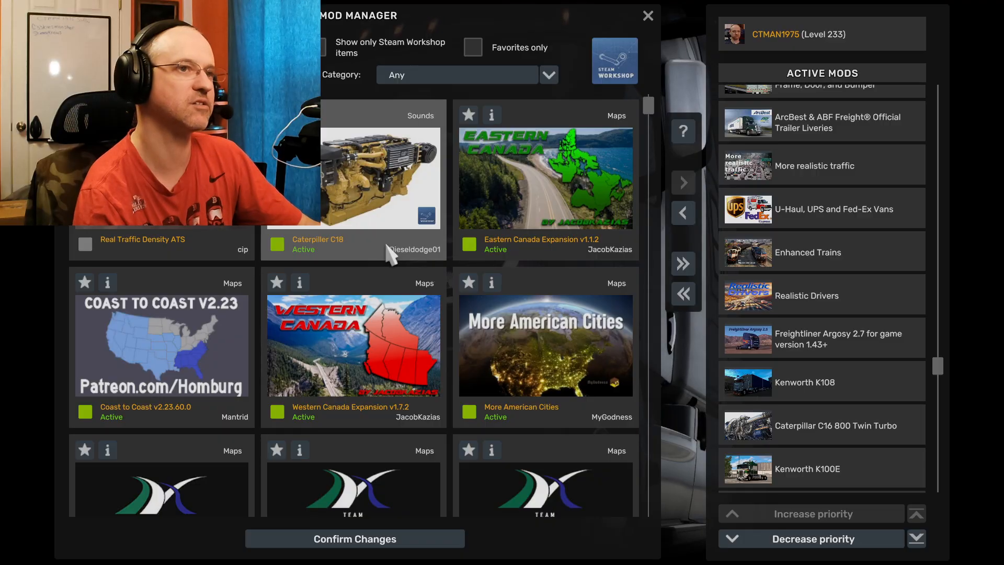
scroll(390, 264, "down", 3)
scroll(386, 256, "down", 7)
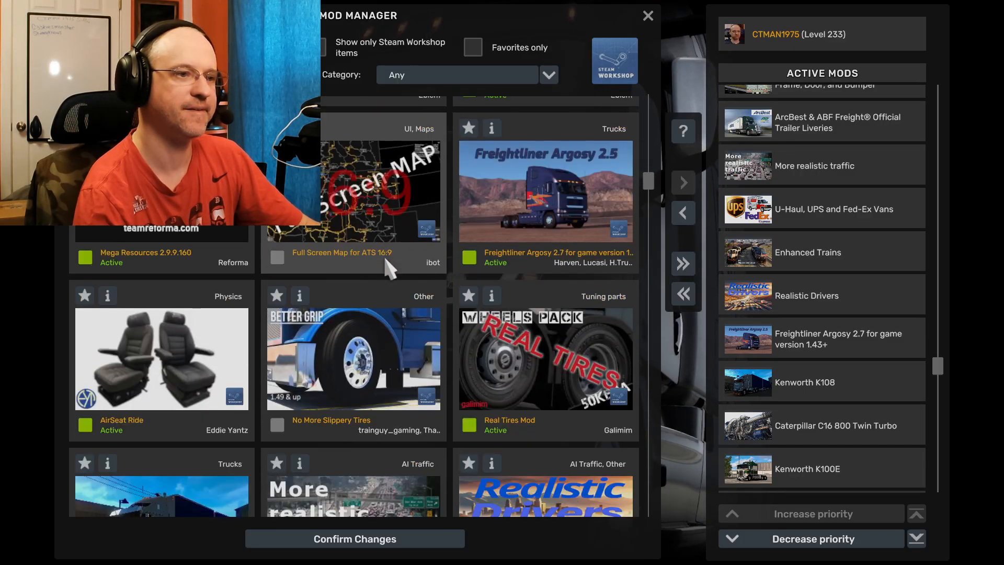
scroll(389, 268, "down", 7)
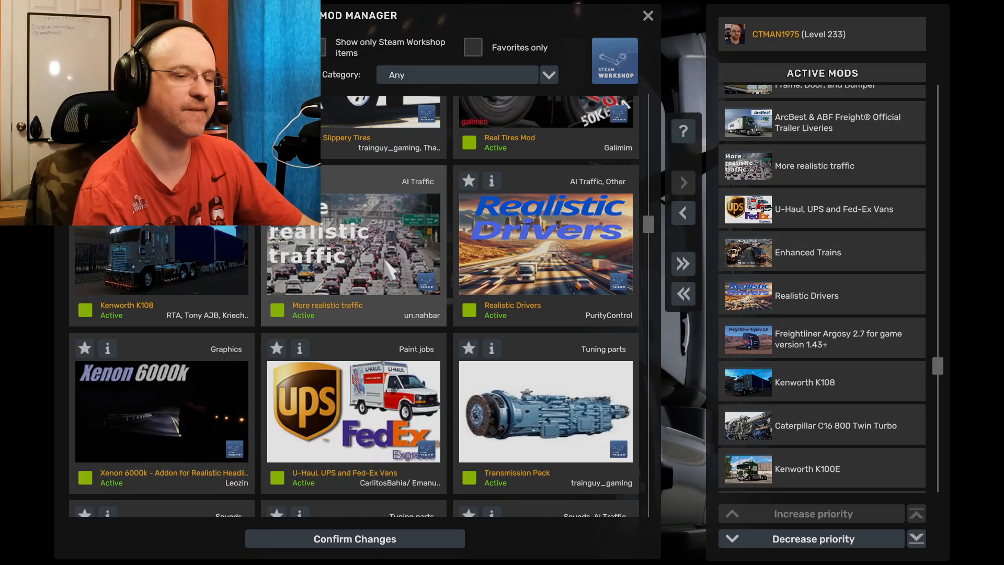
scroll(389, 268, "down", 6)
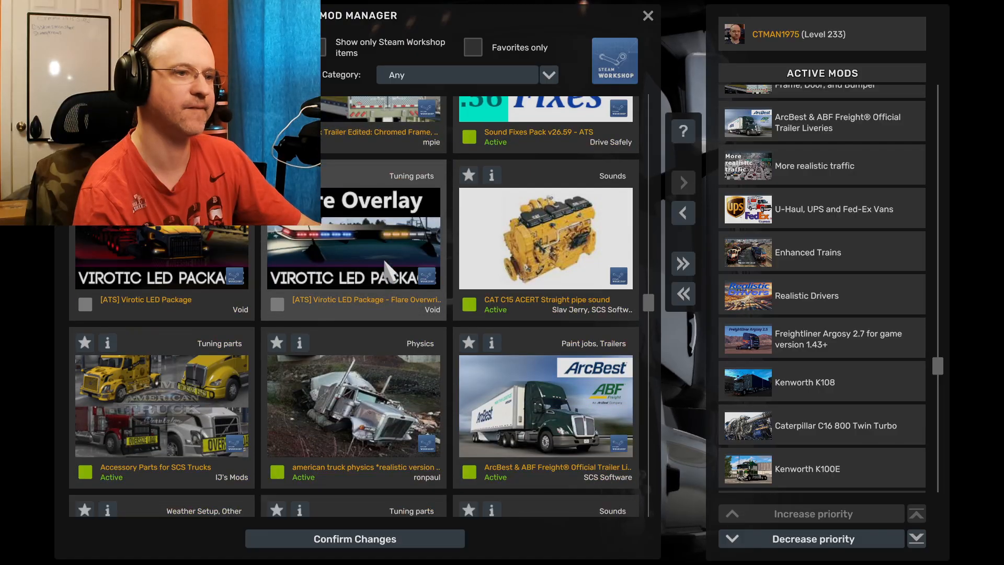
scroll(388, 265, "down", 4)
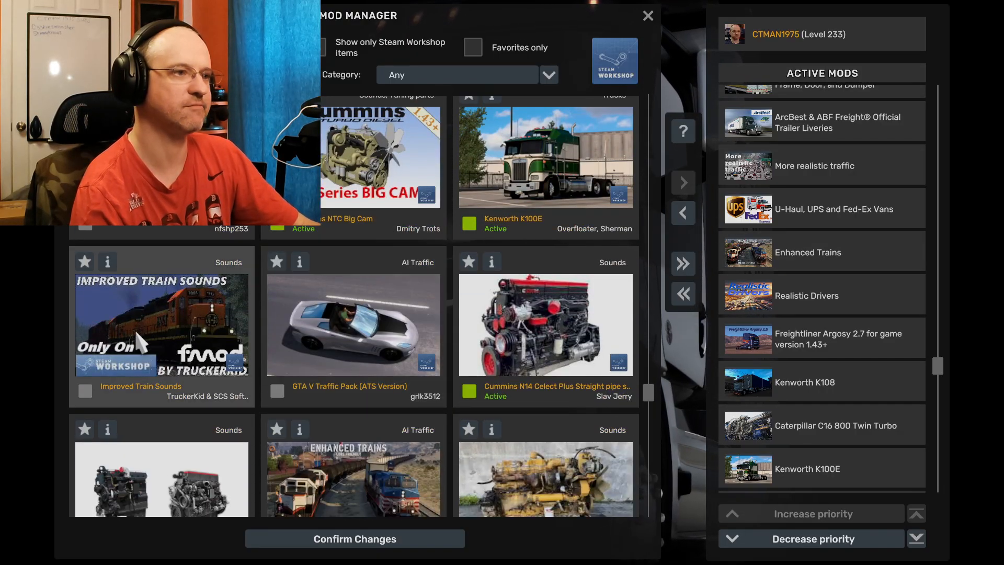
double_click(134, 312)
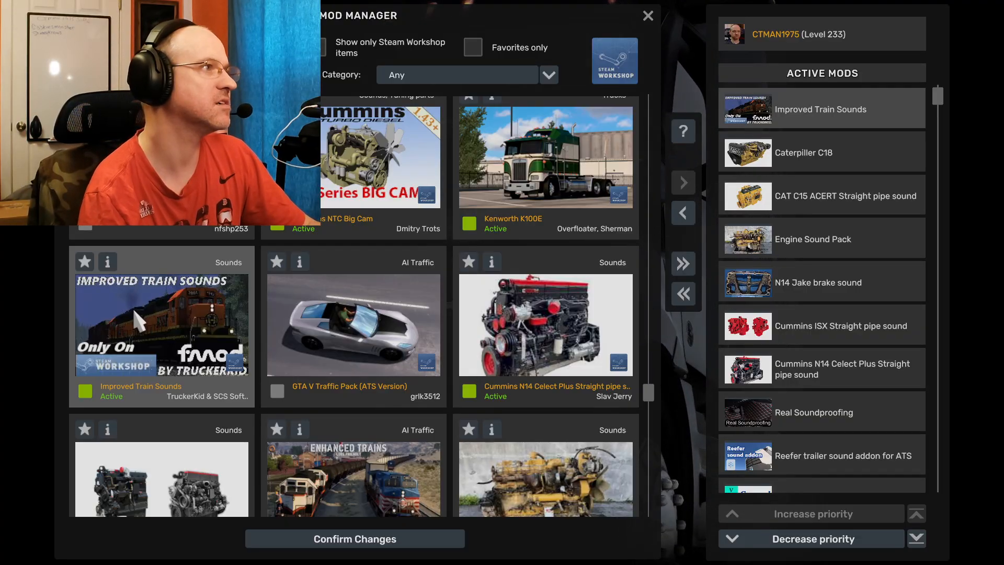
Step: Activate Real Fuel Prices above Improved Train Sounds, followed by (closed) AvMark additional drivers with old sort list above it
scroll(338, 251, "up", 1)
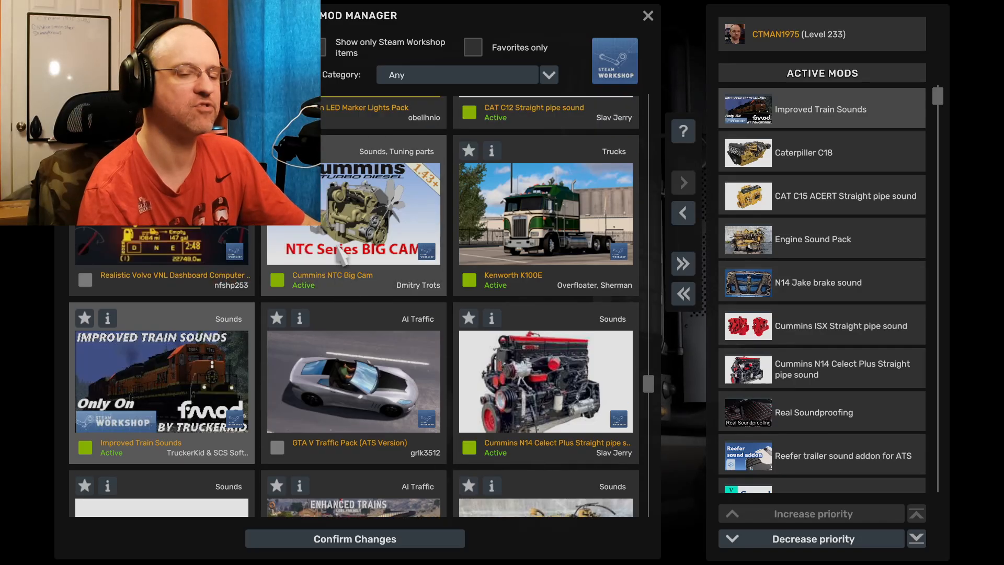
scroll(337, 253, "down", 11)
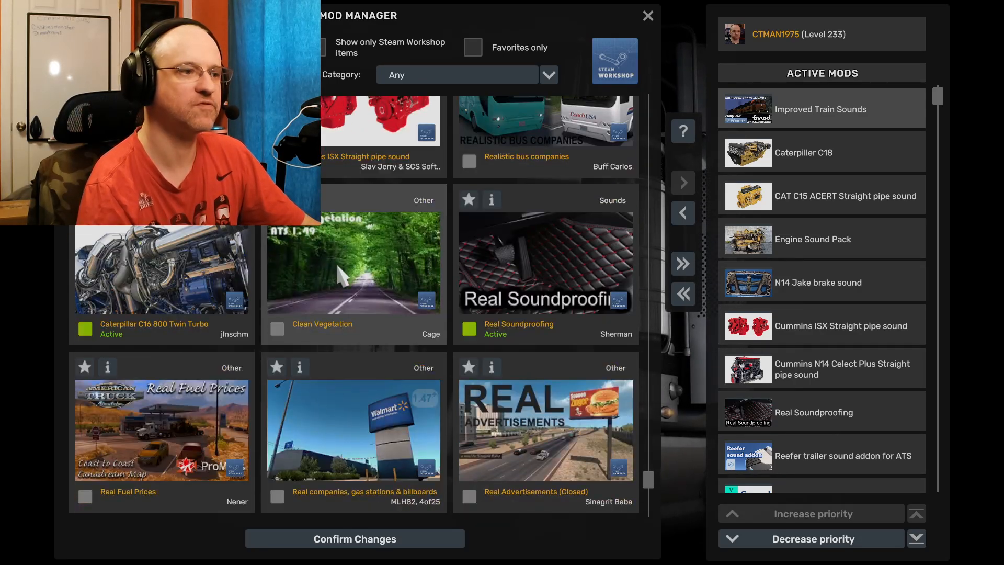
scroll(340, 272, "down", 2)
double_click(124, 338)
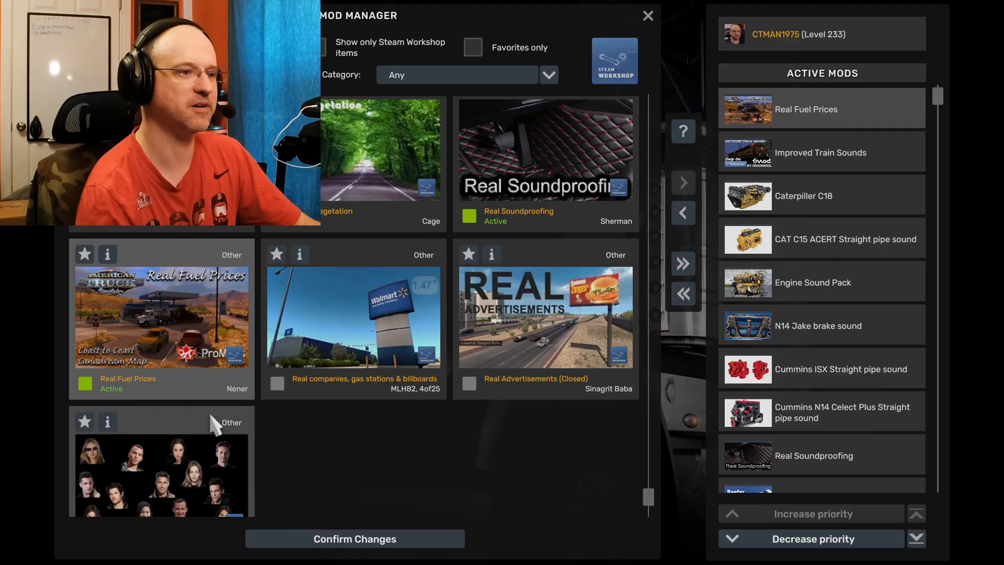
double_click(183, 456)
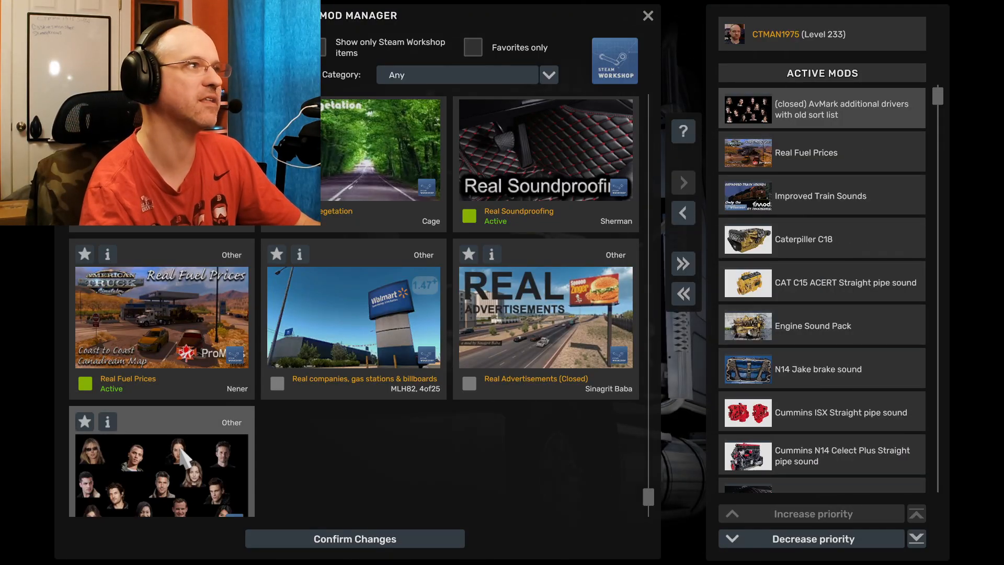
Step: Activate Clean Vegetation above the AvMark additional drivers mod, followed by Realistic Volvo VNL Dashboard Computer - Orange on Black above it
double_click(331, 170)
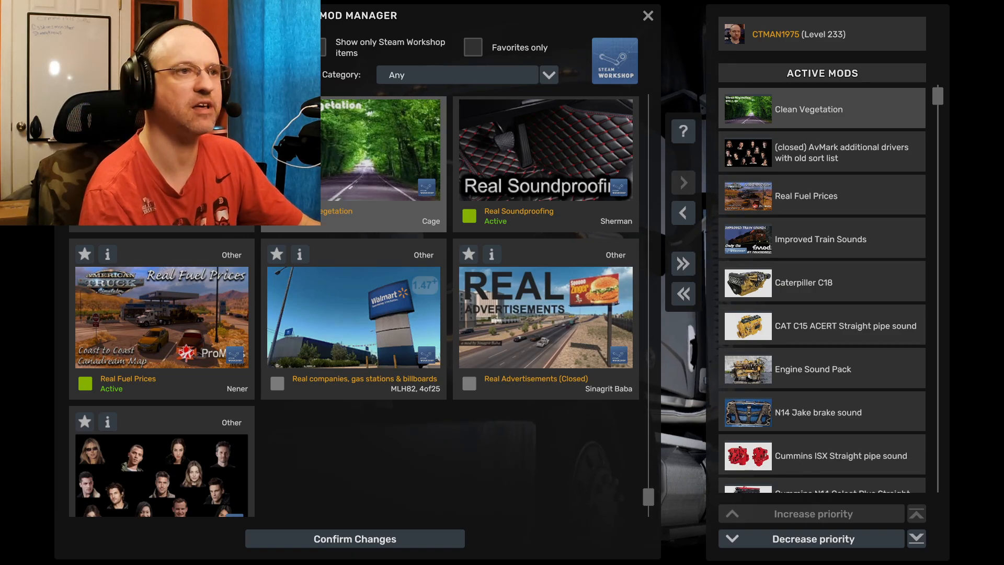
scroll(282, 242, "up", 2)
scroll(281, 242, "up", 10)
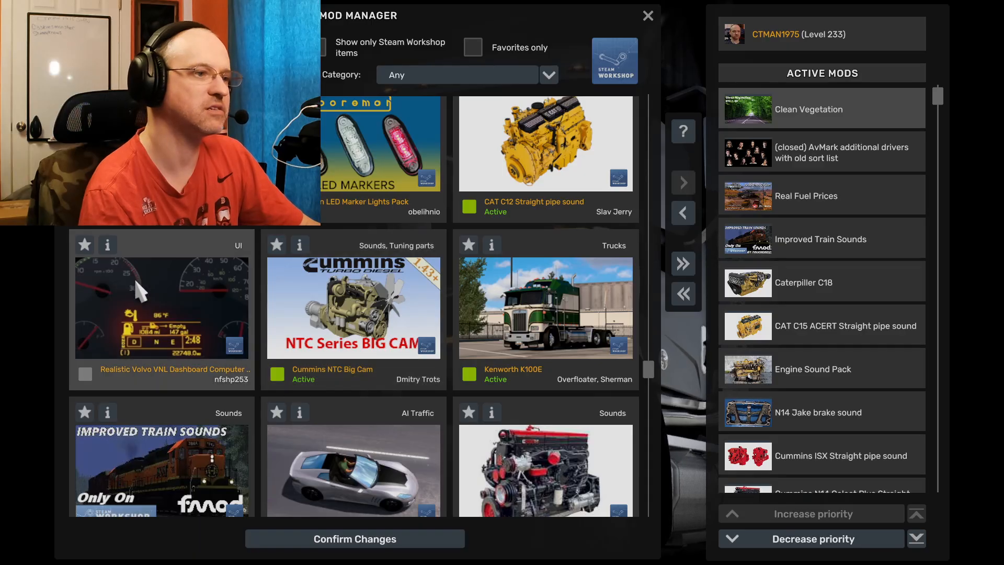
double_click(104, 303)
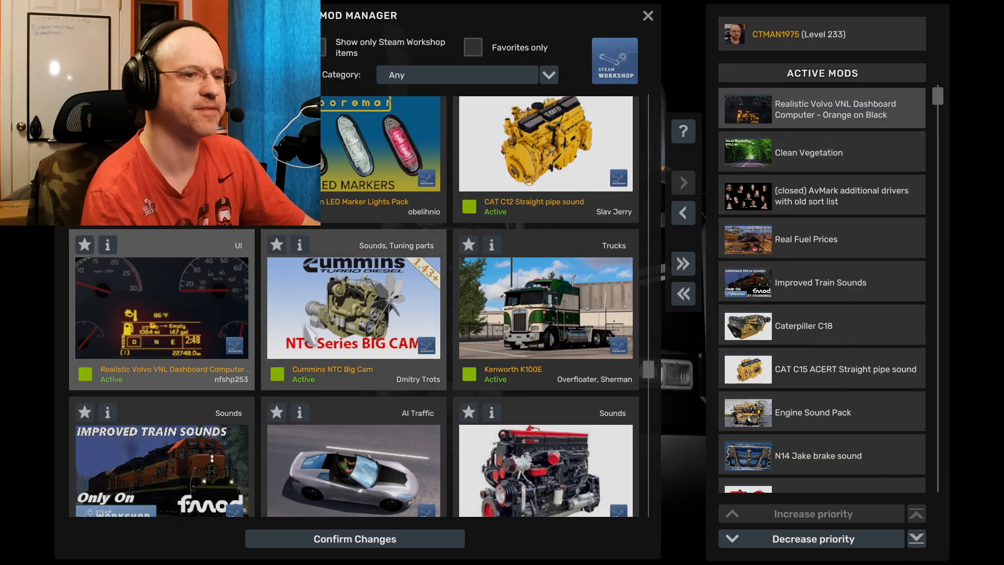
Step: Activate Full Screen Map for ATS 16:9 above the Volvo VNL dashboard computer mod, followed by No More Slippery Tires above it
scroll(306, 343, "down", 5)
scroll(306, 343, "down", 5)
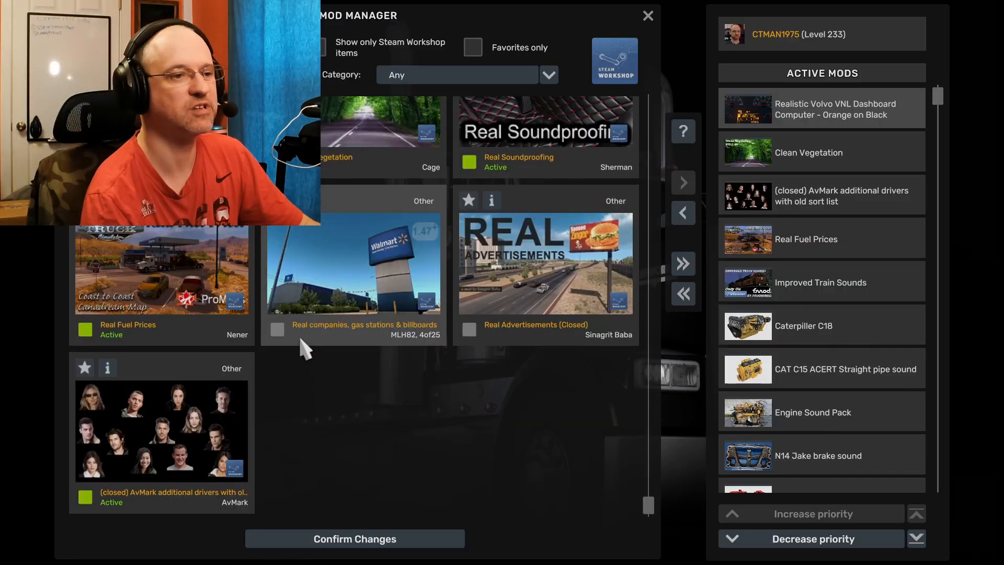
scroll(300, 339, "up", 10)
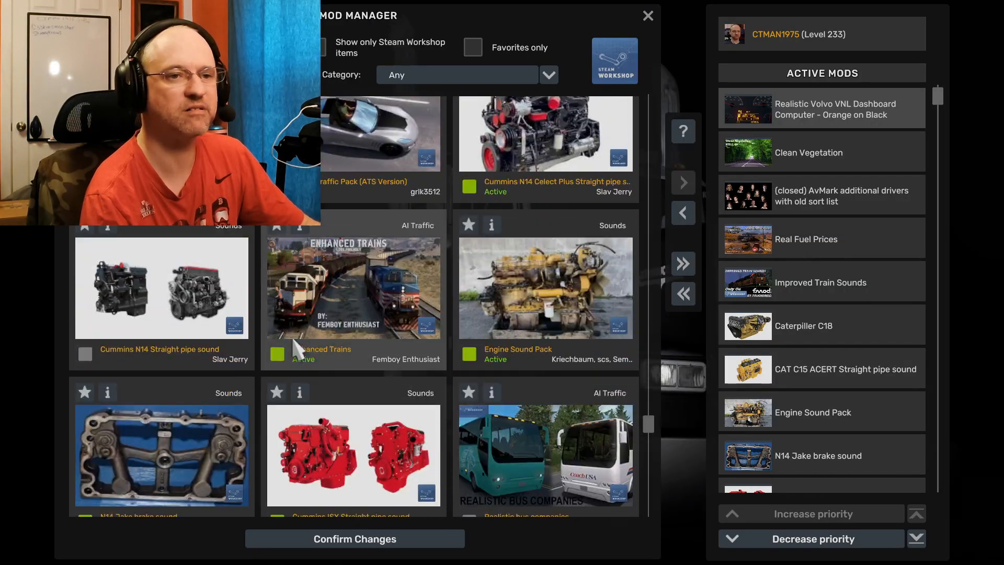
scroll(291, 335, "up", 10)
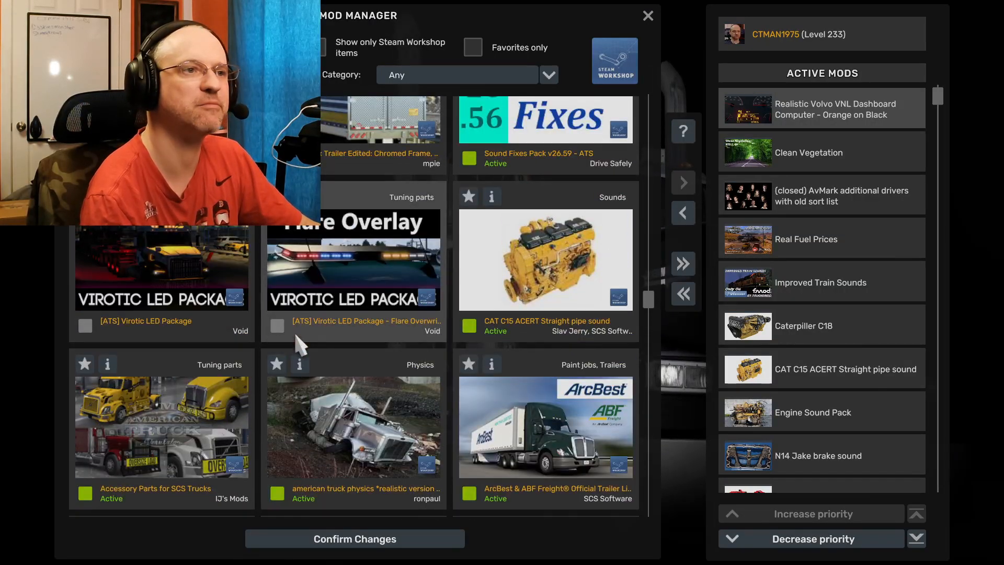
scroll(295, 335, "up", 10)
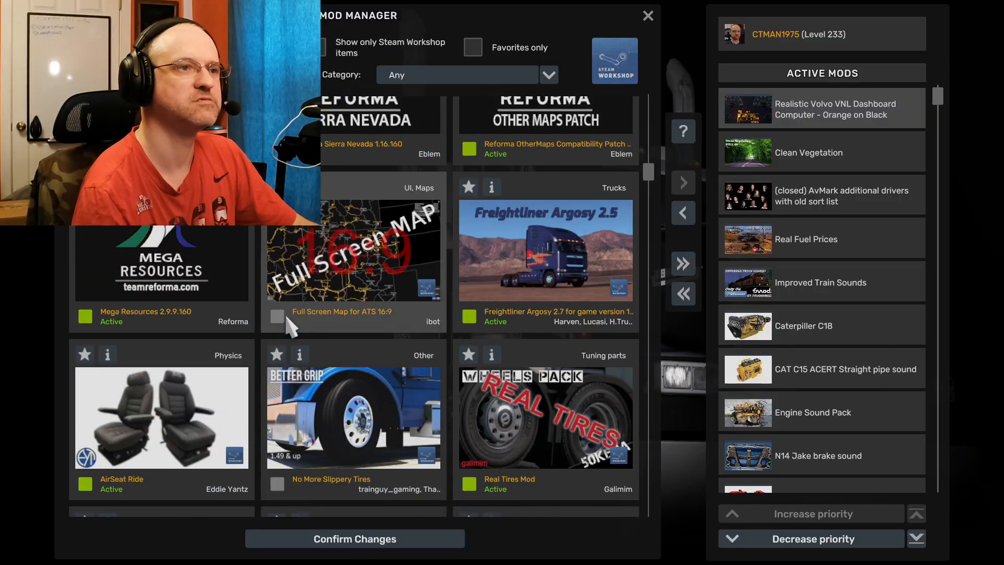
double_click(343, 273)
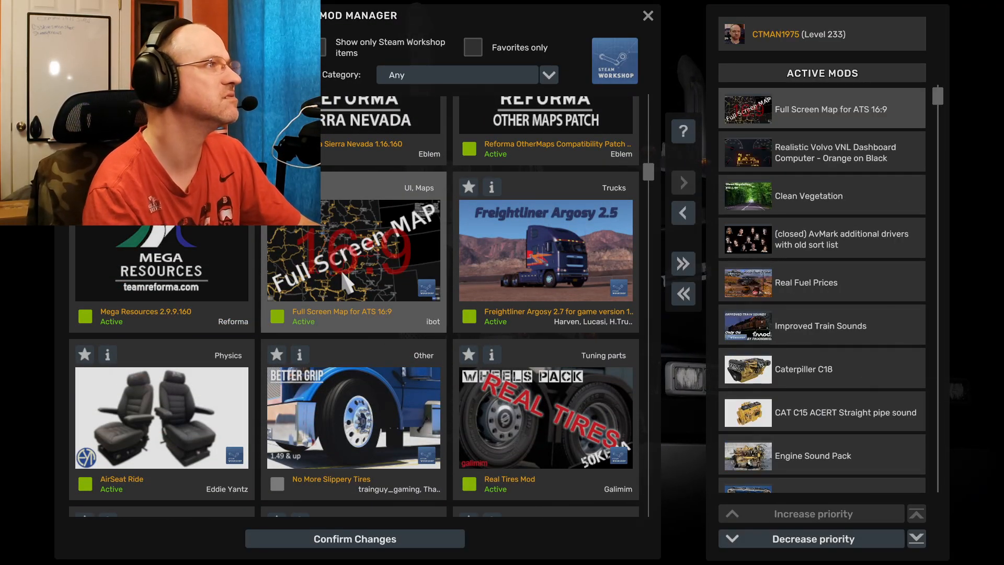
double_click(357, 426)
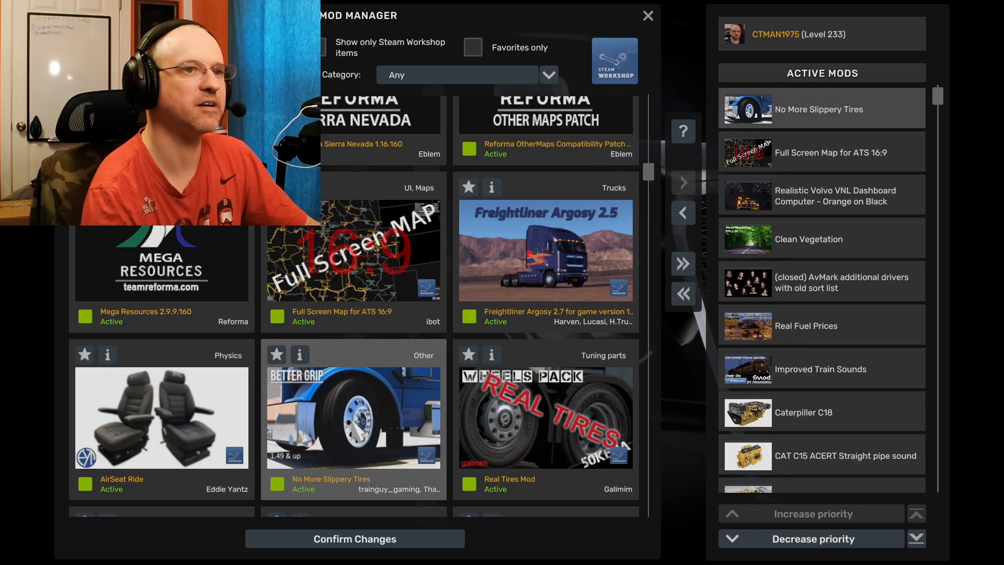
Step: Activate Real Advertisements (Closed) above No More Slippery Tires, followed by Real companies, gas stations & billboards above it
scroll(356, 426, "up", 2)
scroll(355, 425, "down", 5)
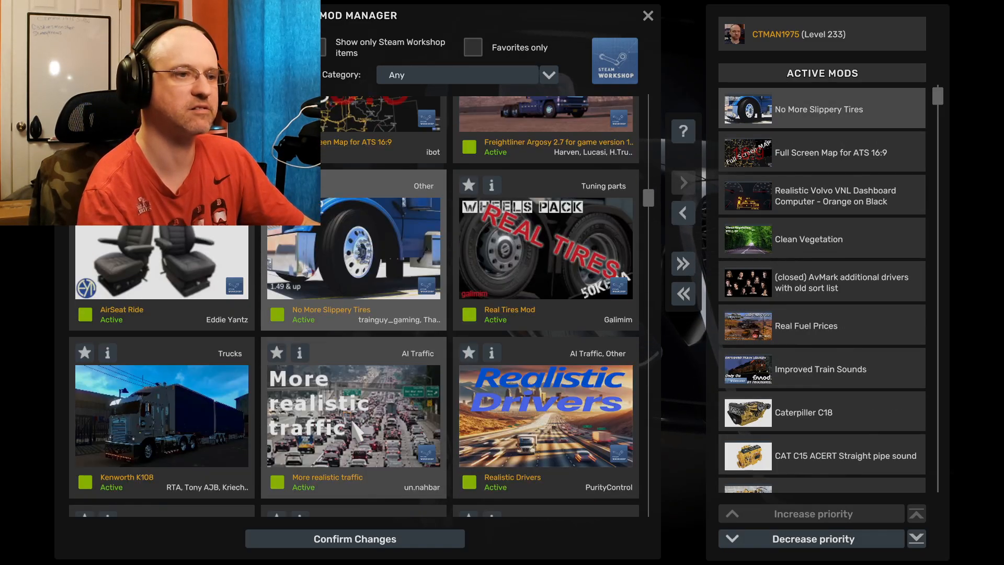
scroll(357, 428, "down", 17)
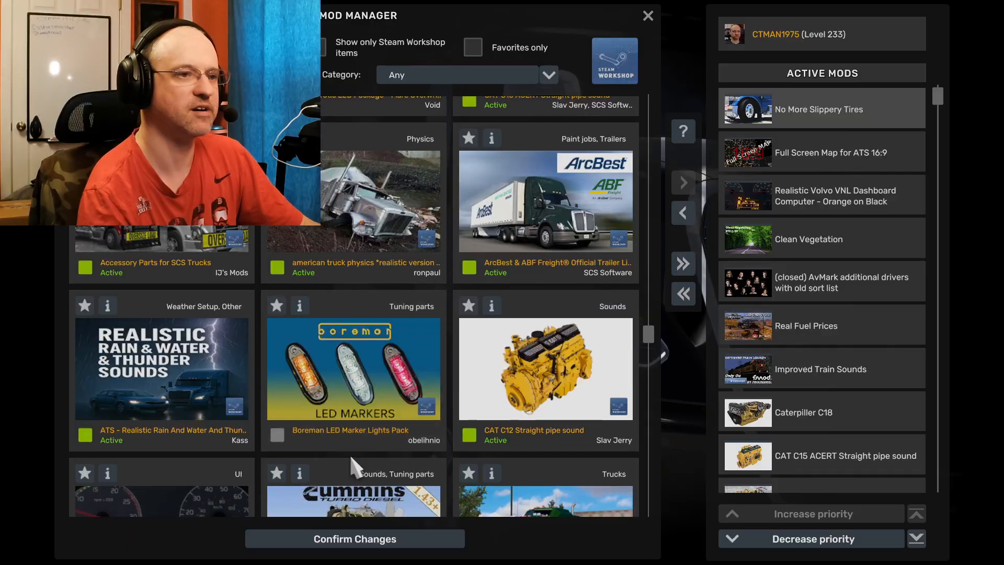
scroll(350, 453, "down", 8)
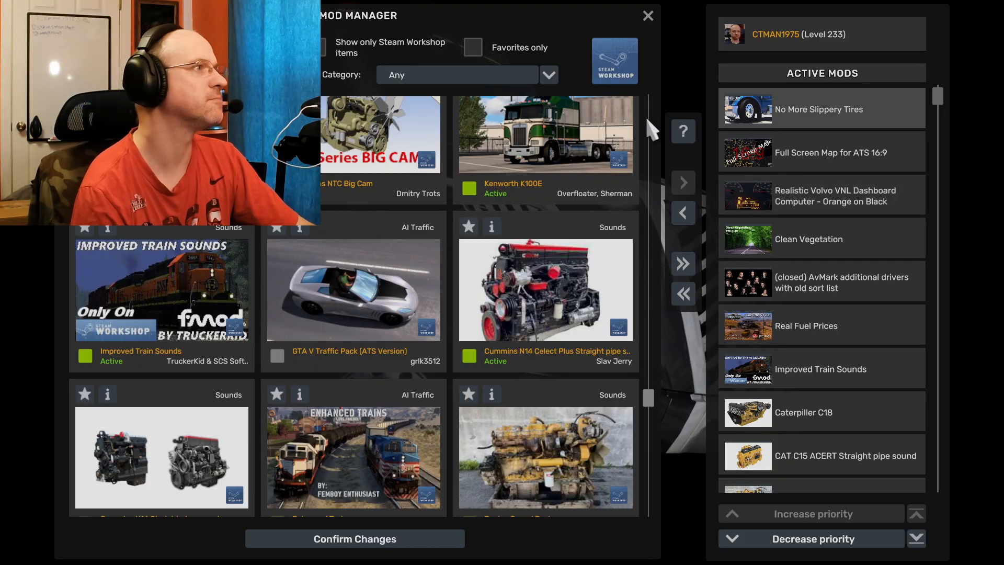
scroll(372, 225, "up", 2)
scroll(371, 216, "down", 2)
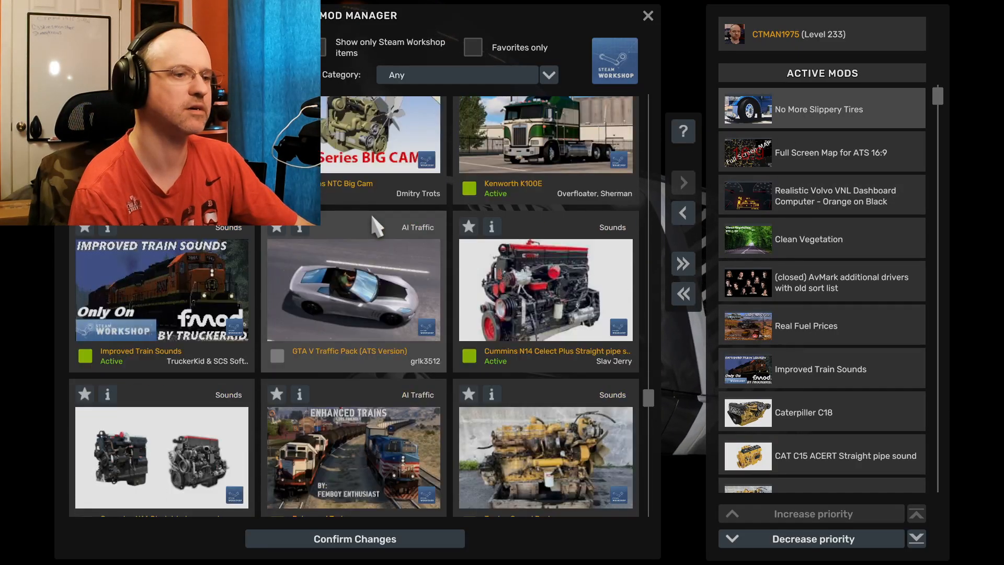
scroll(372, 218, "down", 10)
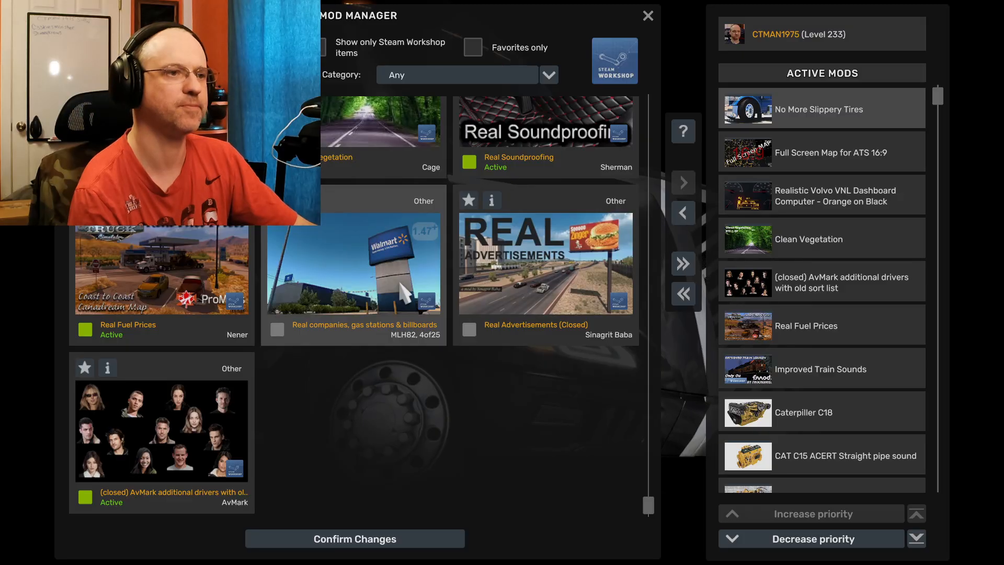
double_click(560, 295)
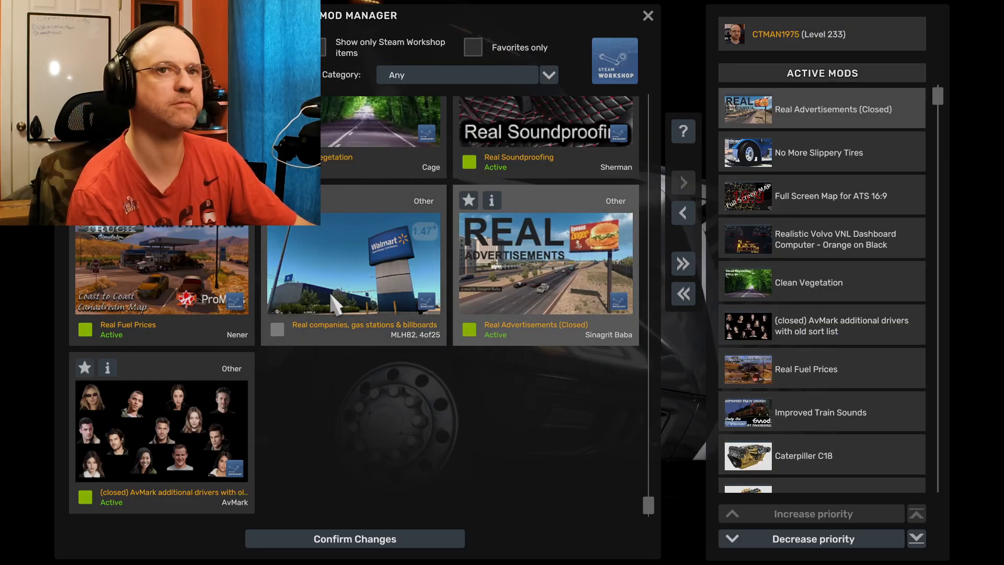
double_click(334, 304)
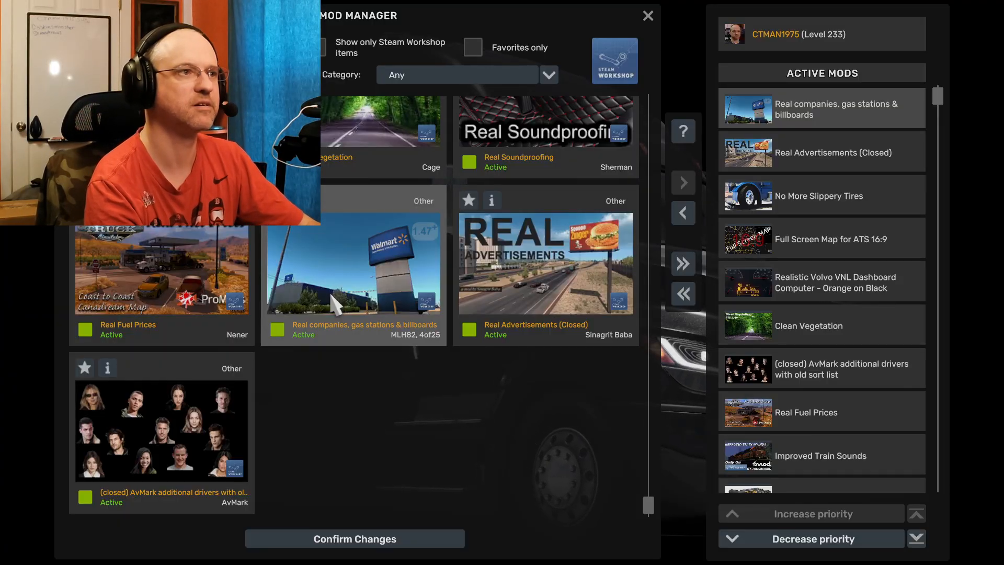
Step: Activate Realistic bus companies above Real companies, gas stations & billboards, followed by GTA V Traffic Pack (ATS Version) above it
scroll(496, 319, "up", 8)
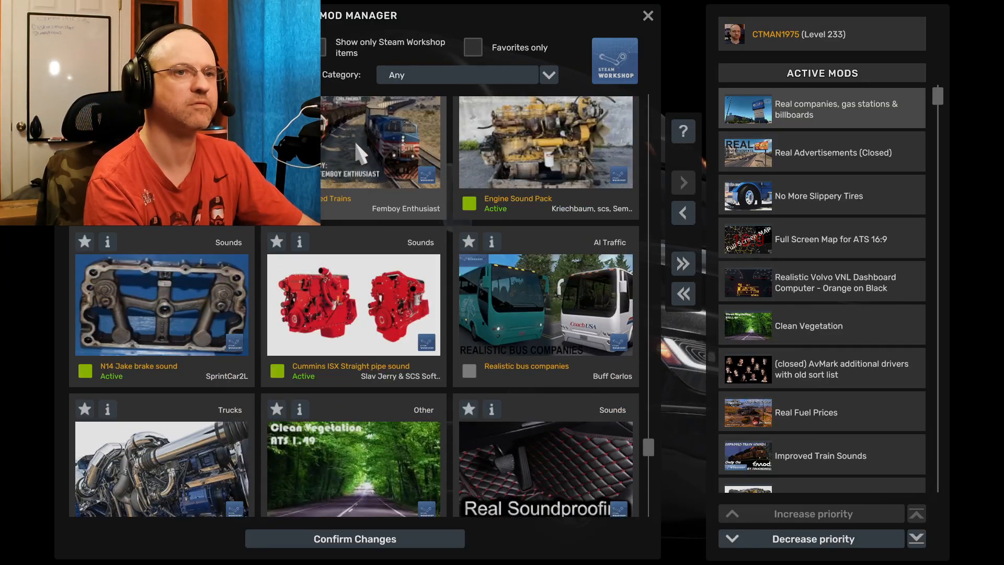
double_click(524, 339)
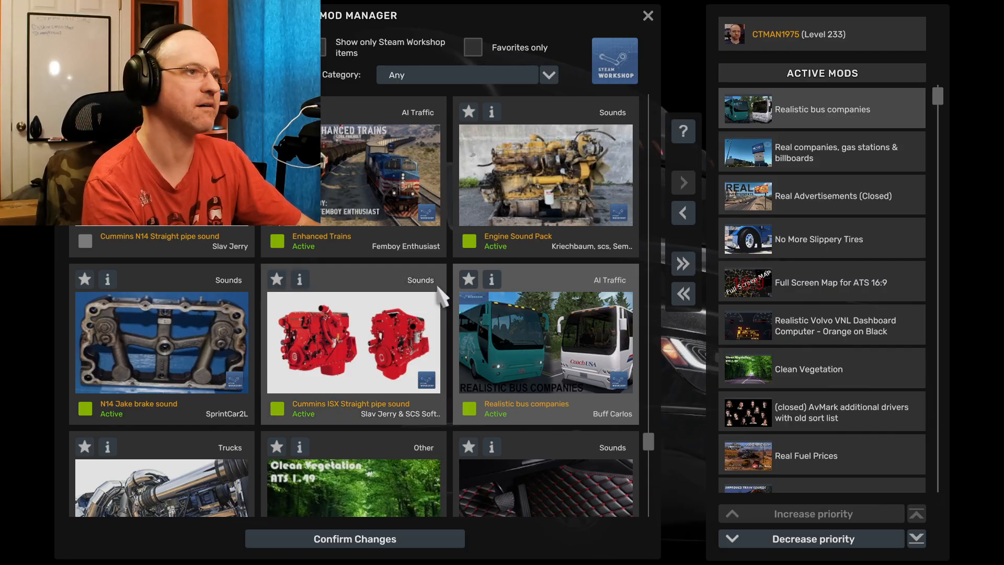
scroll(337, 289, "down", 7)
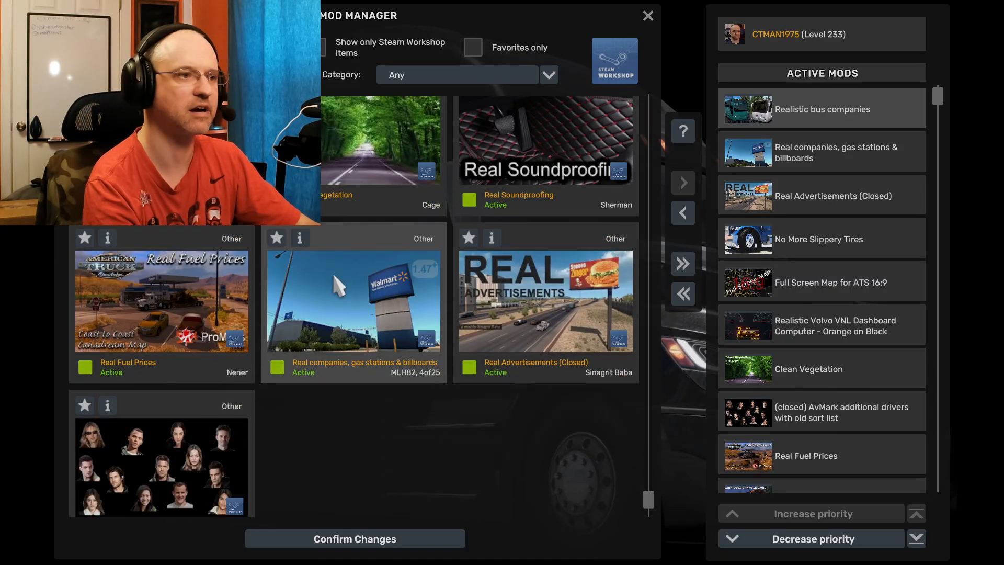
scroll(336, 287, "up", 5)
scroll(332, 273, "up", 6)
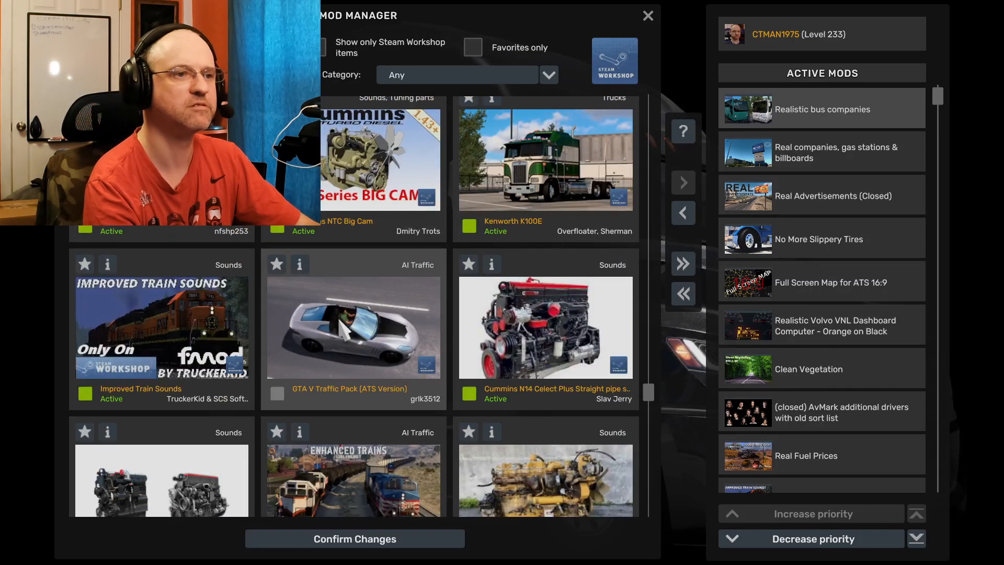
double_click(334, 318)
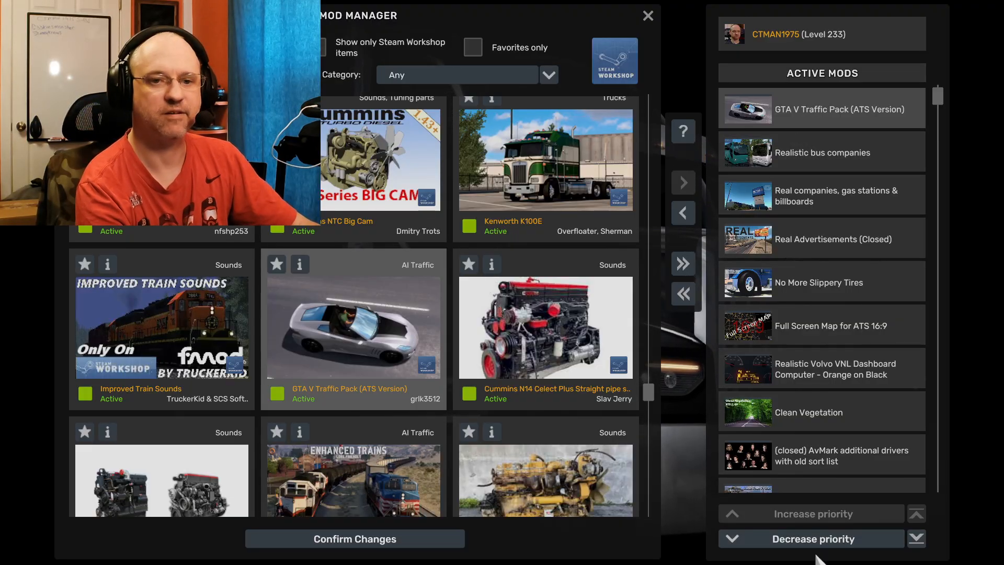
Step: Lower Realistic bus companies in the active mods order until it sits between Realistic Drivers and Freightliner Argosy 2.7
left_click(822, 153)
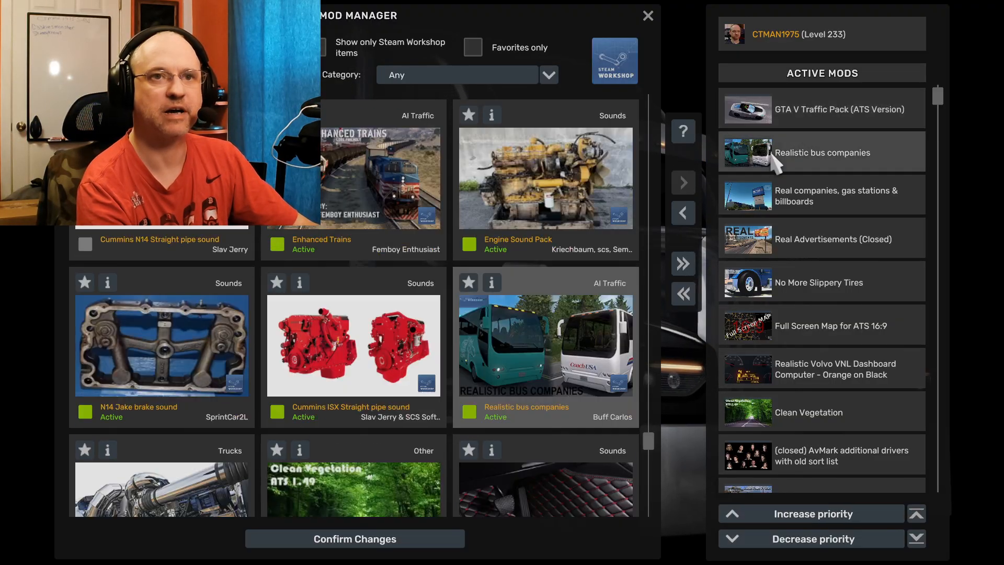
left_click(798, 544)
left_click(798, 543)
left_click(798, 544)
left_click(798, 543)
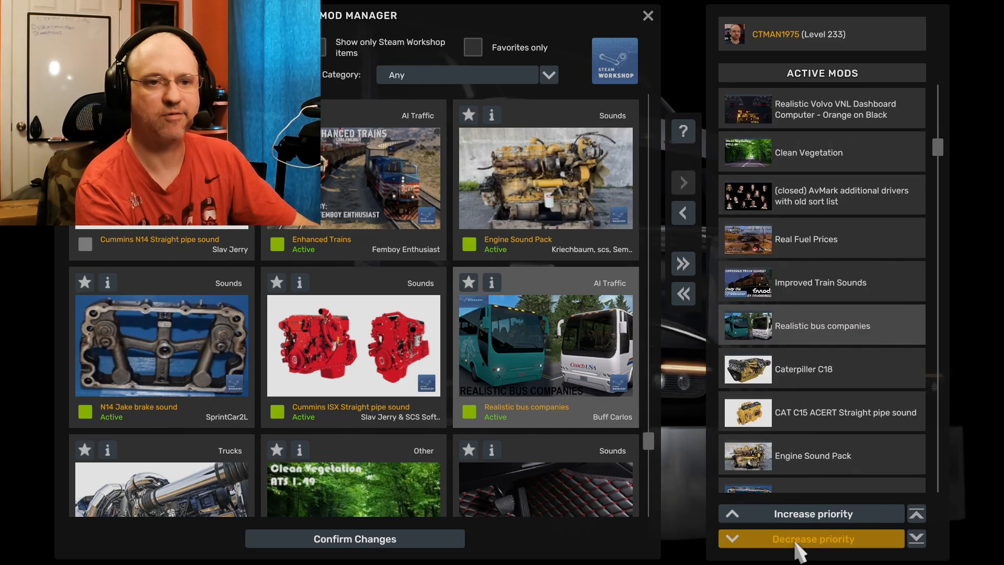
left_click(798, 544)
left_click(798, 544)
left_click(798, 544)
left_click(798, 543)
left_click(798, 544)
left_click(798, 544)
left_click(798, 544)
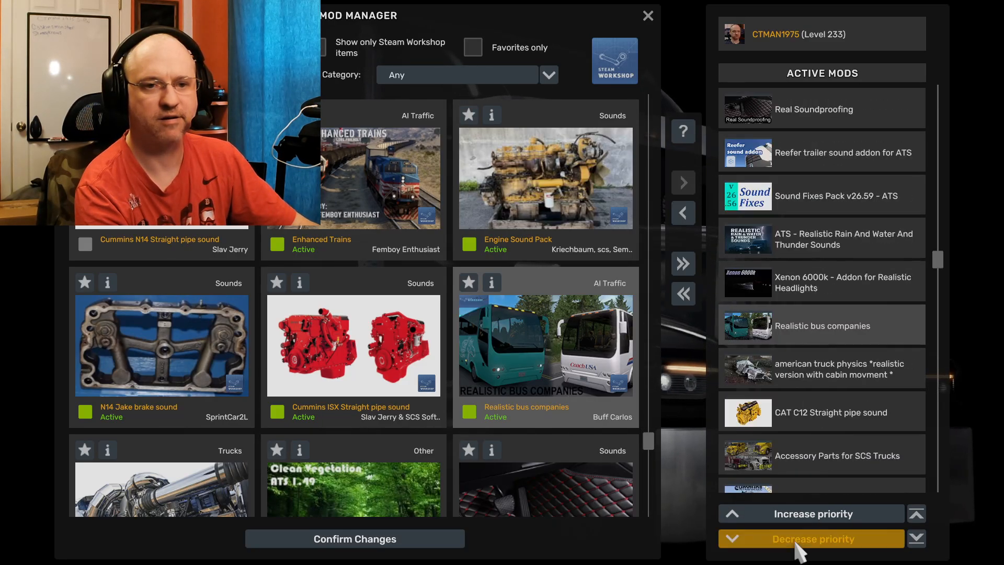
left_click(798, 544)
left_click(798, 543)
left_click(798, 544)
left_click(798, 543)
left_click(798, 544)
left_click(799, 544)
left_click(798, 543)
left_click(798, 544)
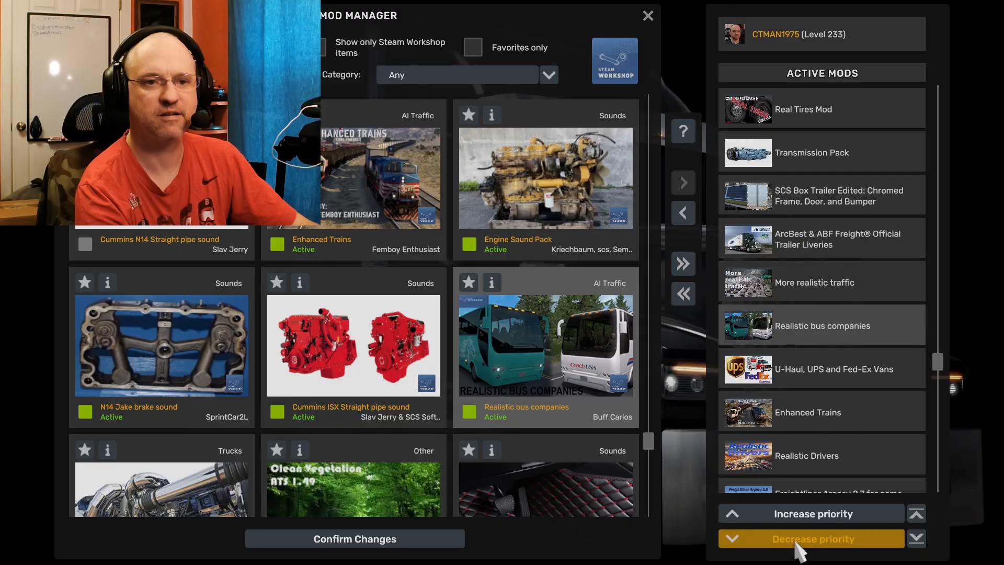
left_click(798, 544)
left_click(798, 544)
left_click(798, 544)
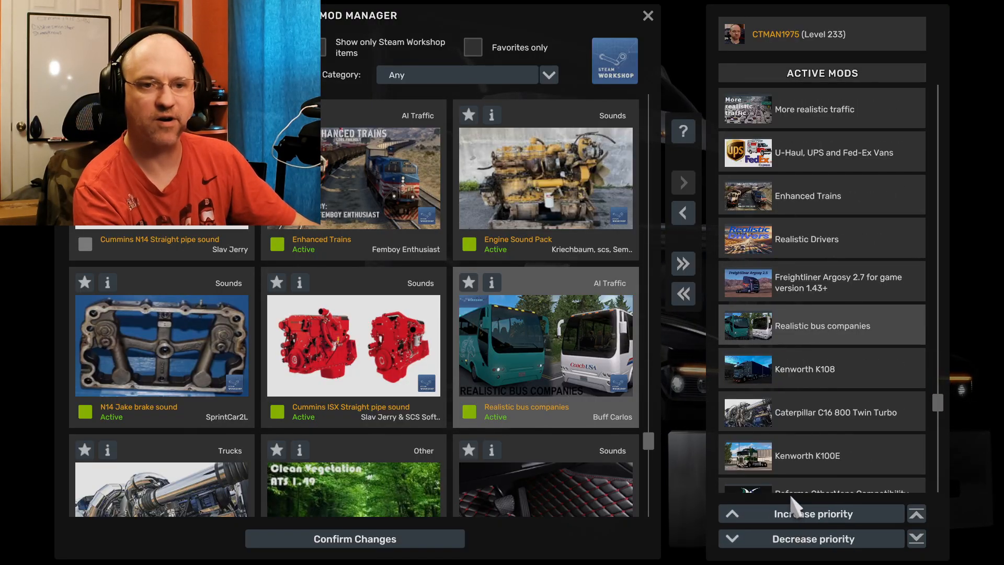
left_click(795, 517)
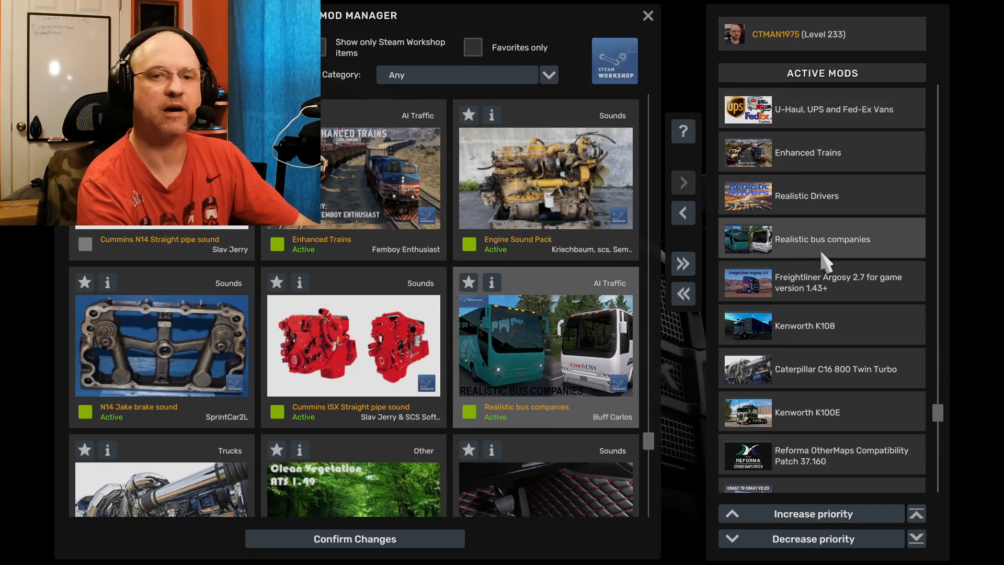
Step: Lower GTA V Traffic Pack (ATS Version) in the active mods order until it sits between Realistic Drivers and Realistic bus companies
left_click_drag(943, 417, 917, 52)
left_click(864, 109)
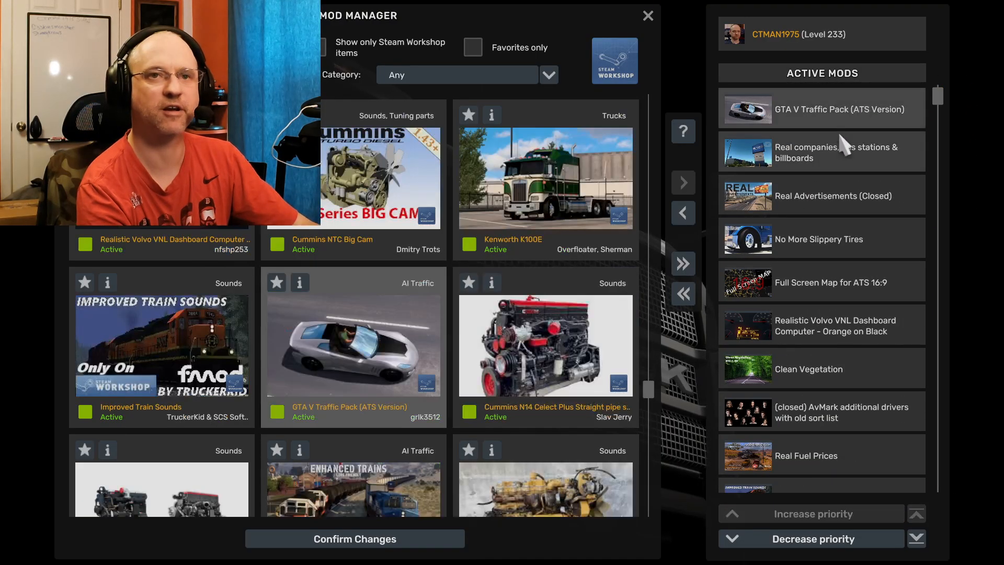
left_click(782, 544)
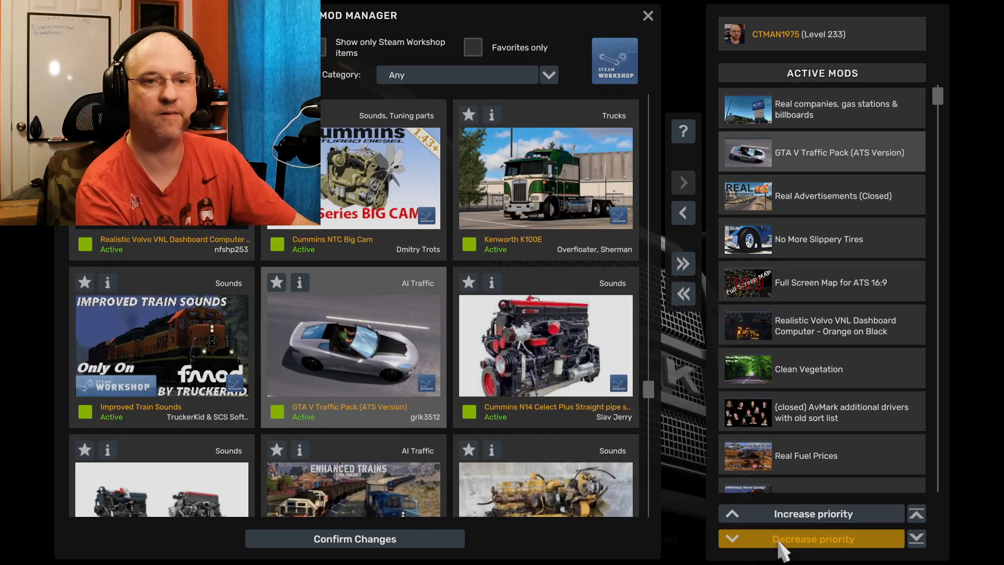
double_click(782, 544)
triple_click(783, 543)
triple_click(782, 543)
double_click(783, 544)
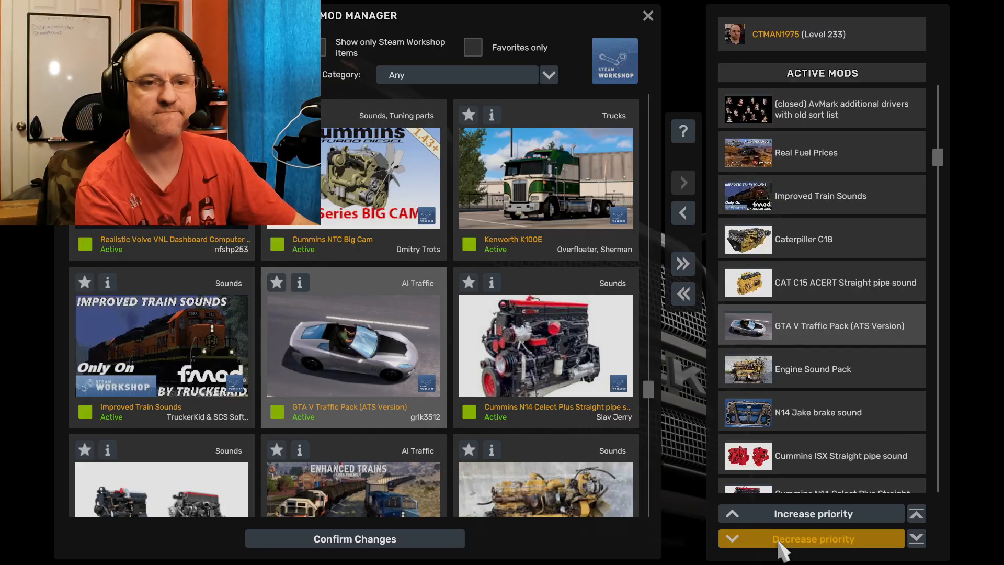
triple_click(782, 543)
triple_click(783, 544)
double_click(783, 543)
triple_click(778, 542)
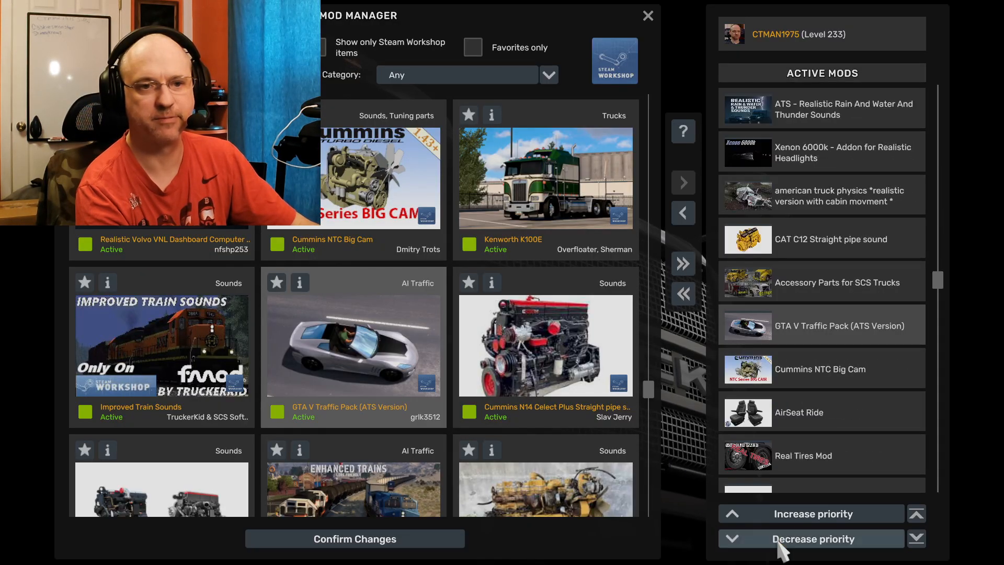
double_click(778, 541)
double_click(778, 541)
double_click(779, 541)
double_click(780, 542)
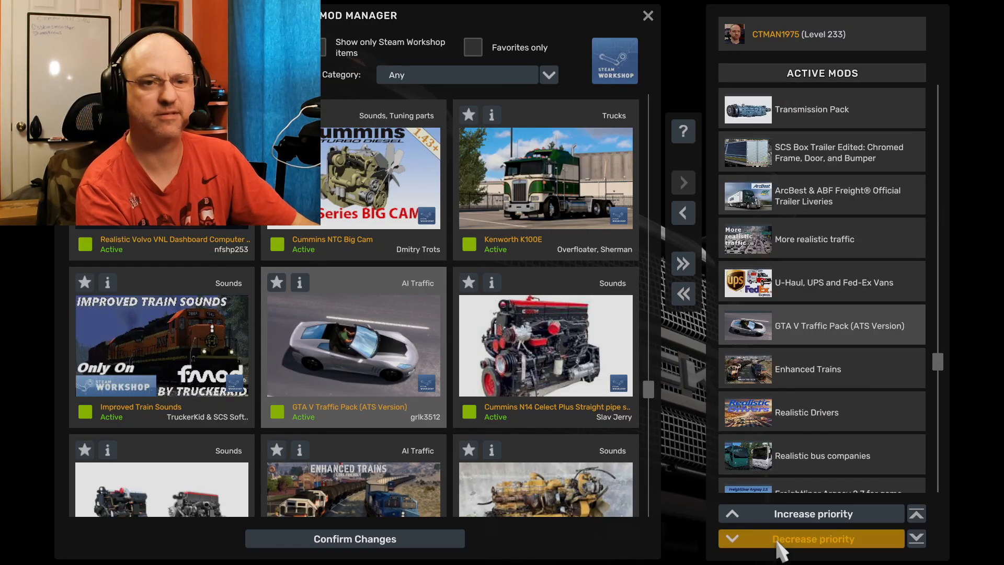
left_click(780, 542)
left_click(781, 541)
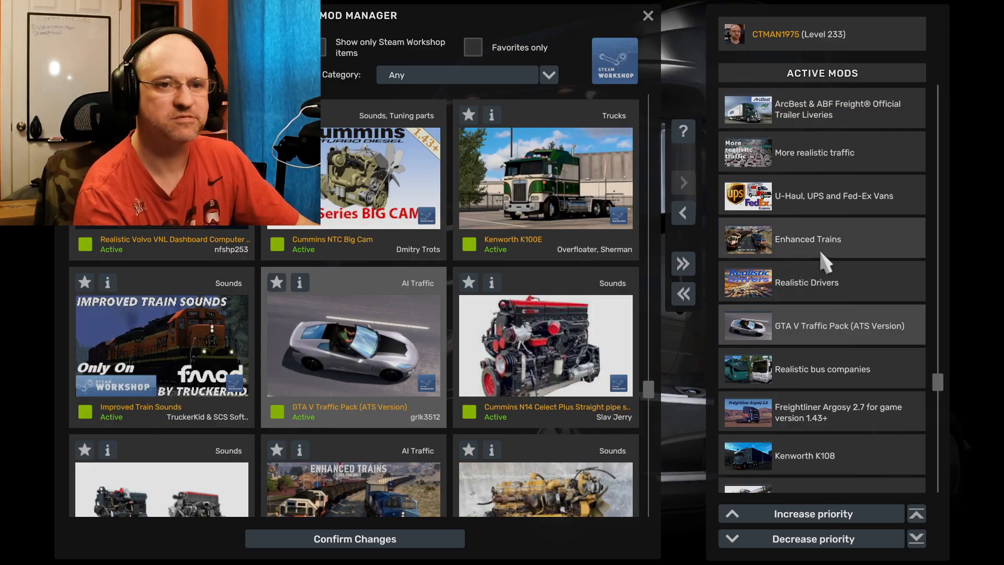
Step: Activate [ATS] Virotic LED Package - Flare Overwrite above Real companies, gas stations & billboards, followed by [ATS] Virotic LED Package above it
scroll(818, 249, "down", 3)
scroll(823, 258, "down", 5)
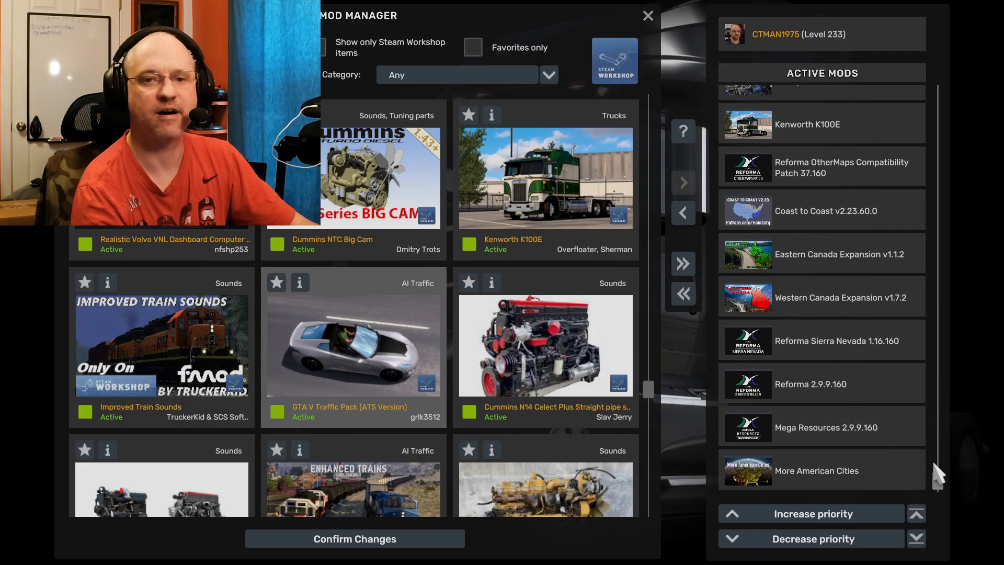
left_click_drag(938, 479, 941, 89)
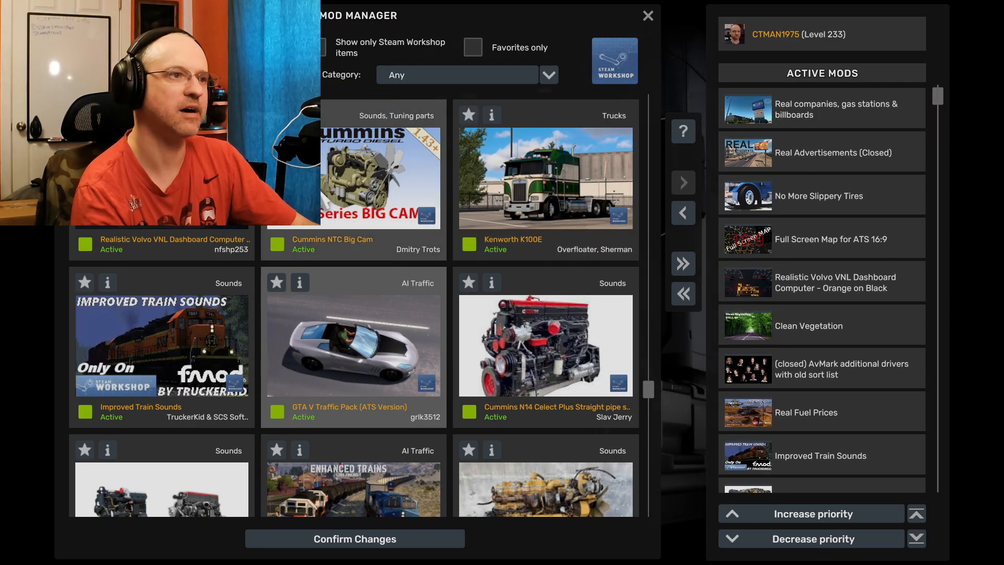
scroll(324, 198, "down", 2)
scroll(323, 199, "down", 2)
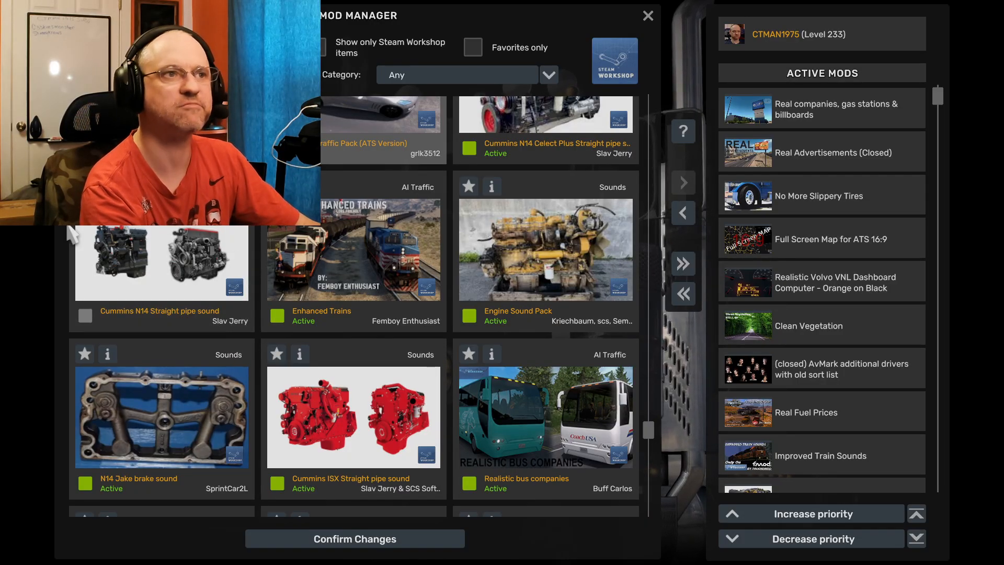
scroll(250, 256, "up", 3)
scroll(251, 256, "up", 3)
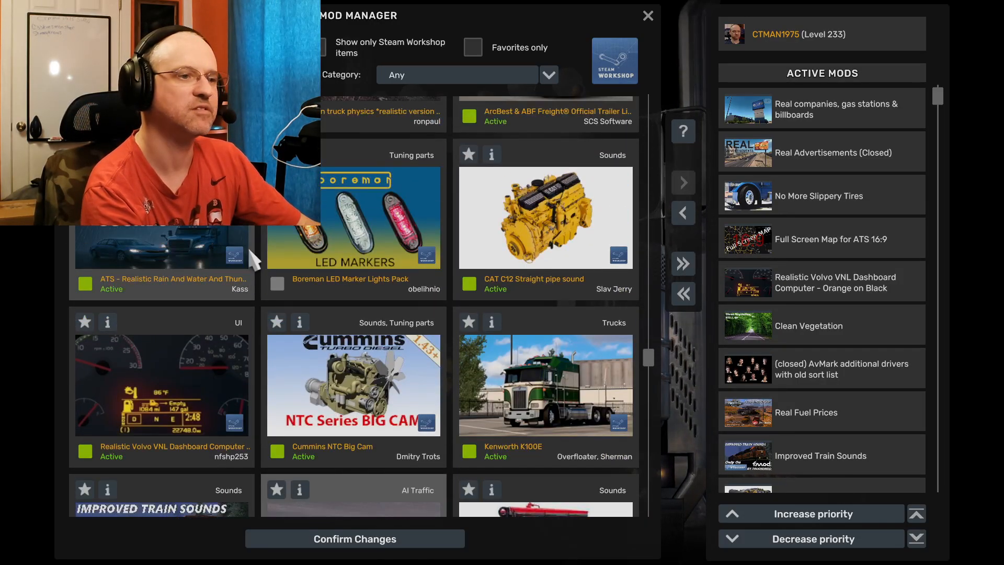
scroll(250, 251, "up", 2)
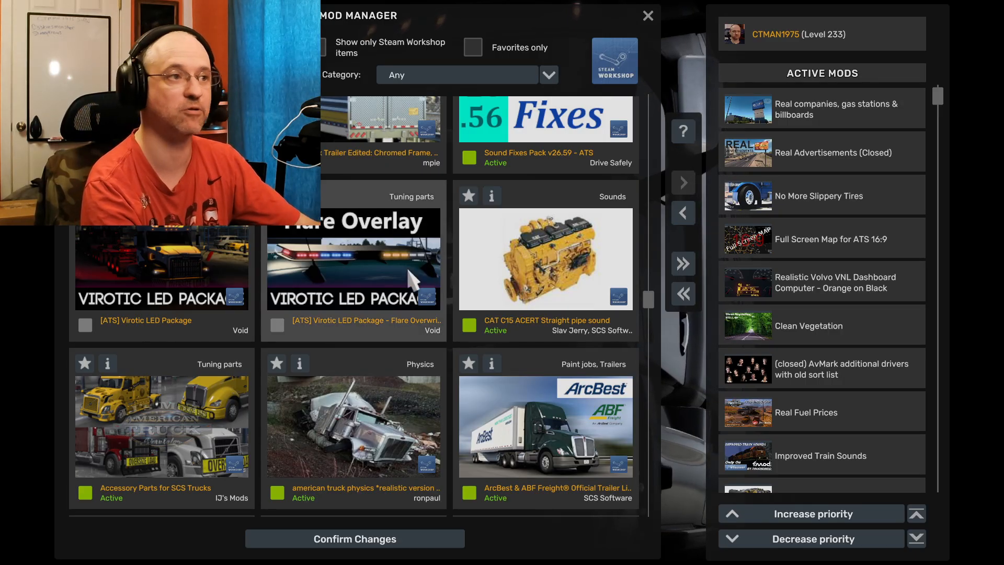
double_click(333, 260)
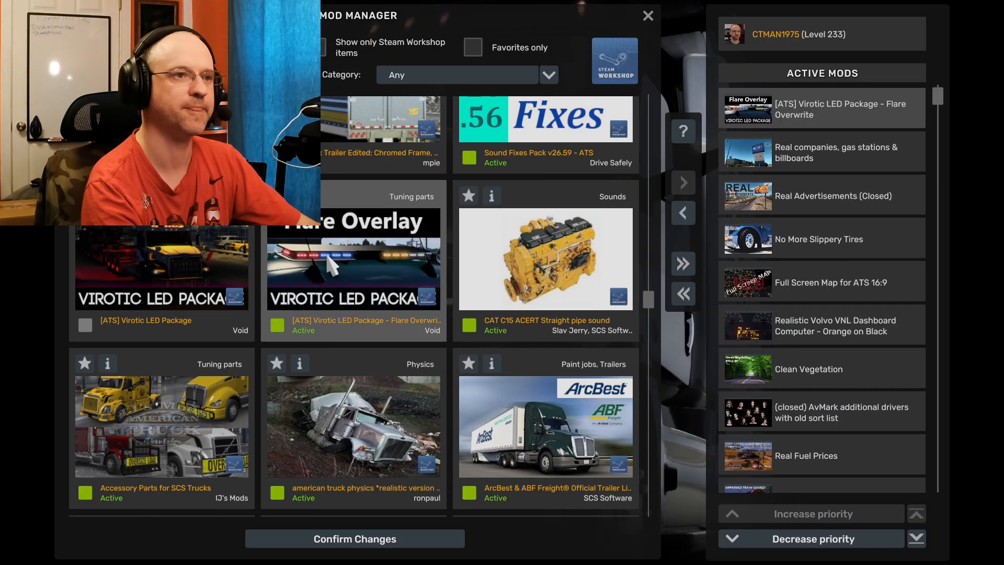
double_click(122, 260)
Step: Lower [ATS] Virotic LED Package in the active mods order until it sits between Realistic Drivers and GTA V Traffic Pack
scroll(302, 316, "down", 3)
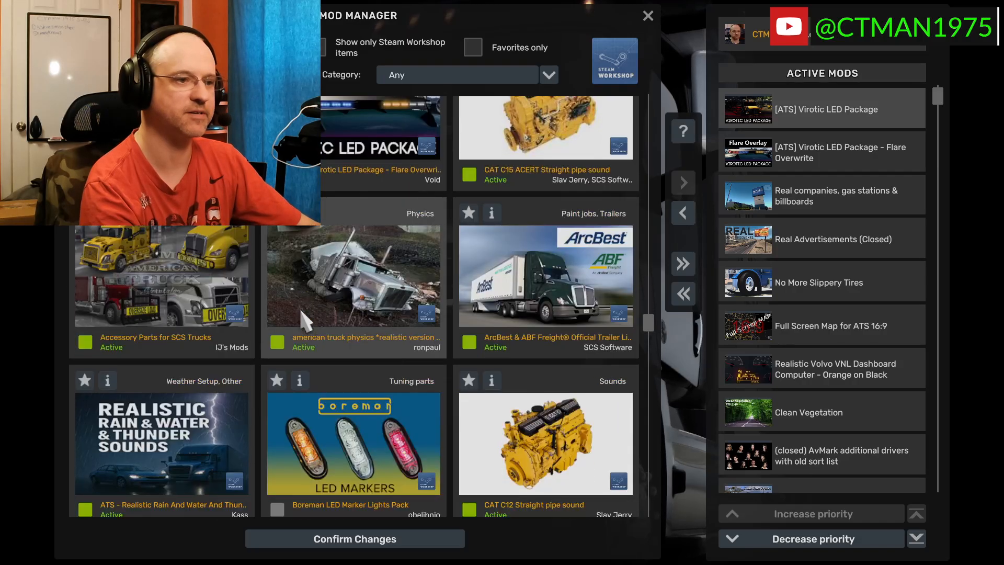
scroll(302, 320, "down", 10)
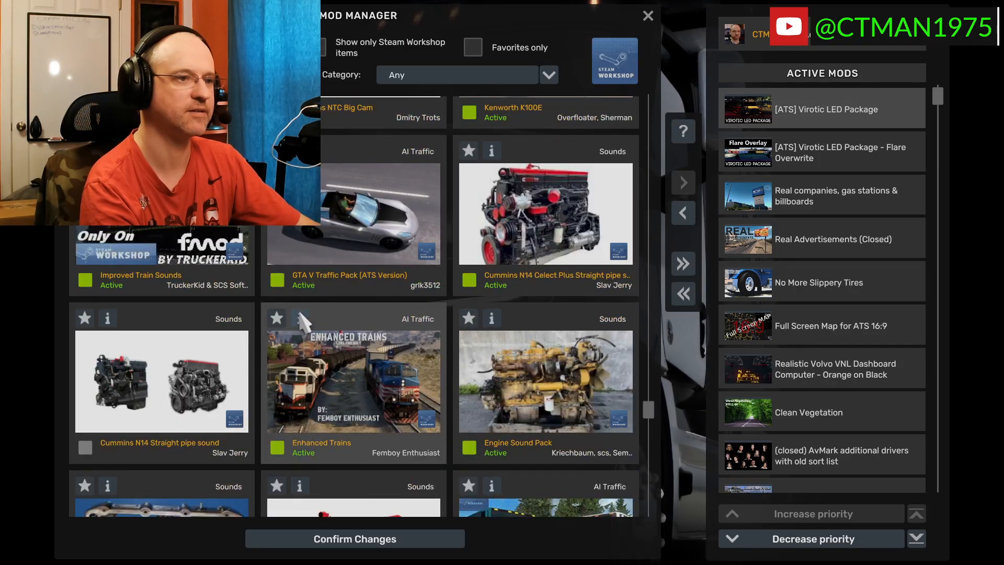
scroll(302, 320, "down", 5)
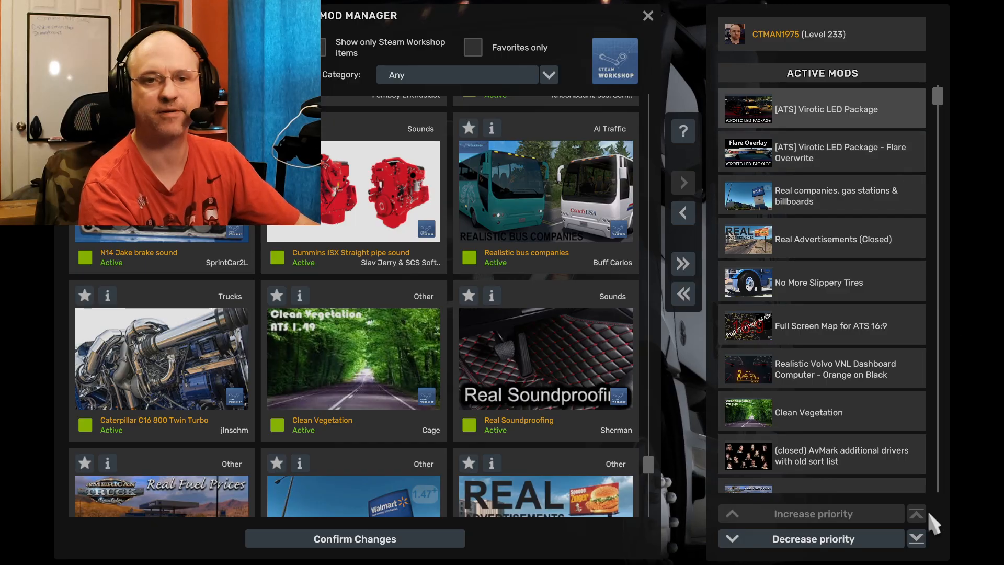
left_click(841, 540)
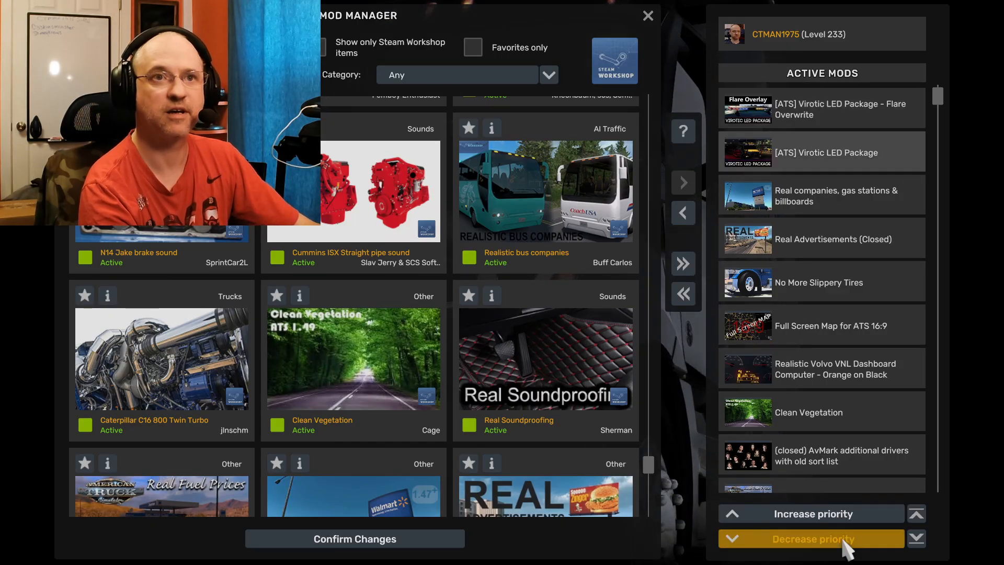
left_click(842, 540)
left_click(842, 540)
left_click(842, 541)
left_click(843, 541)
left_click(843, 541)
left_click(843, 541)
left_click(842, 541)
left_click(843, 541)
left_click(842, 541)
left_click(842, 541)
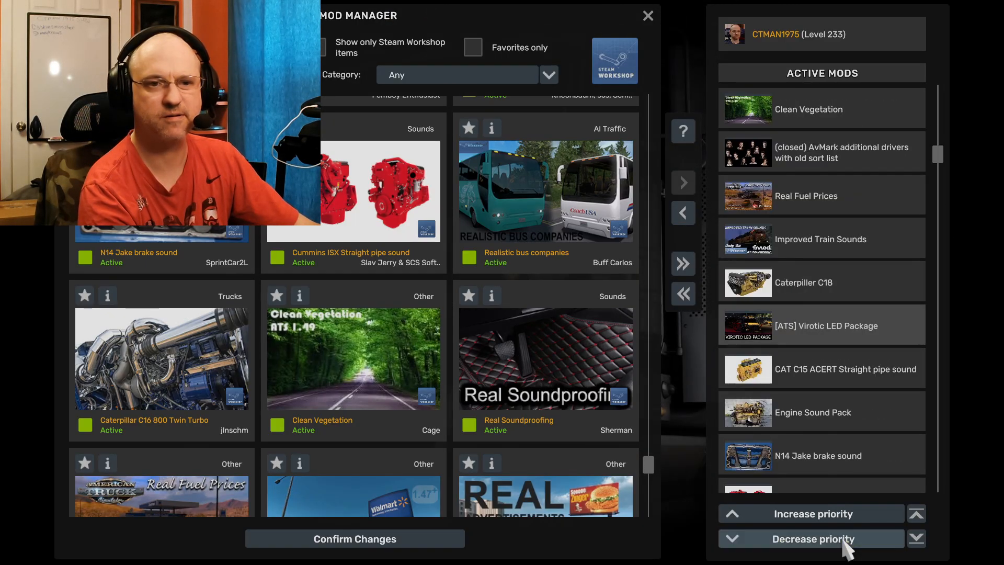
left_click(842, 541)
double_click(843, 541)
left_click(842, 541)
double_click(843, 541)
left_click(842, 541)
left_click(843, 541)
left_click(842, 541)
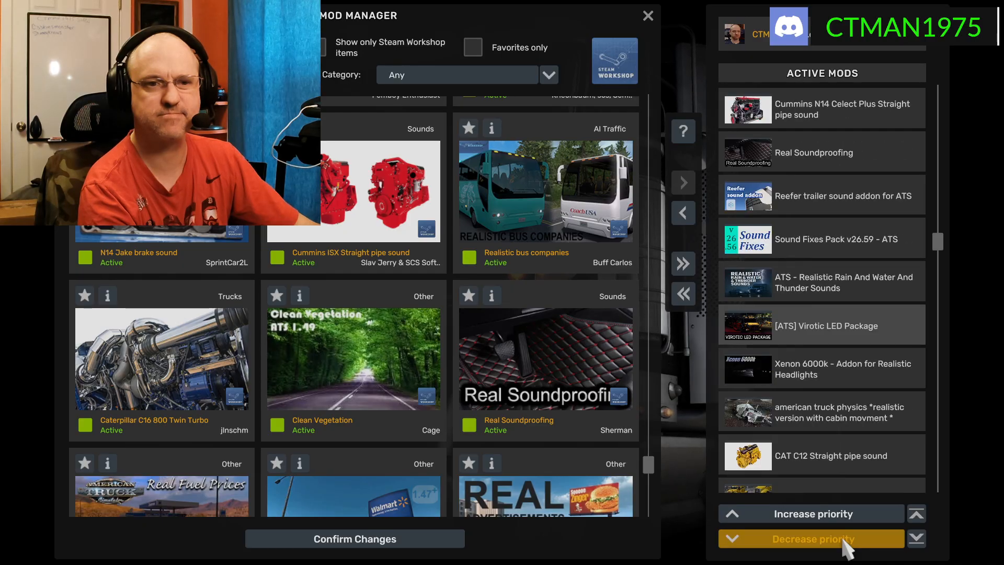
left_click(843, 541)
left_click(843, 541)
left_click(843, 541)
left_click(843, 541)
left_click(843, 541)
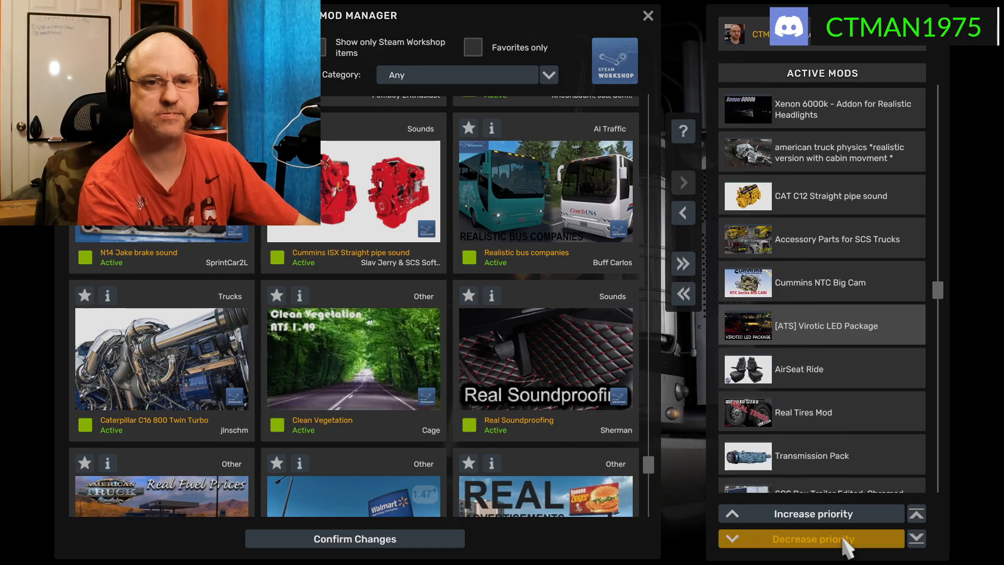
left_click(842, 541)
left_click(843, 541)
left_click(843, 541)
left_click(843, 541)
left_click(843, 541)
left_click(843, 541)
left_click(843, 541)
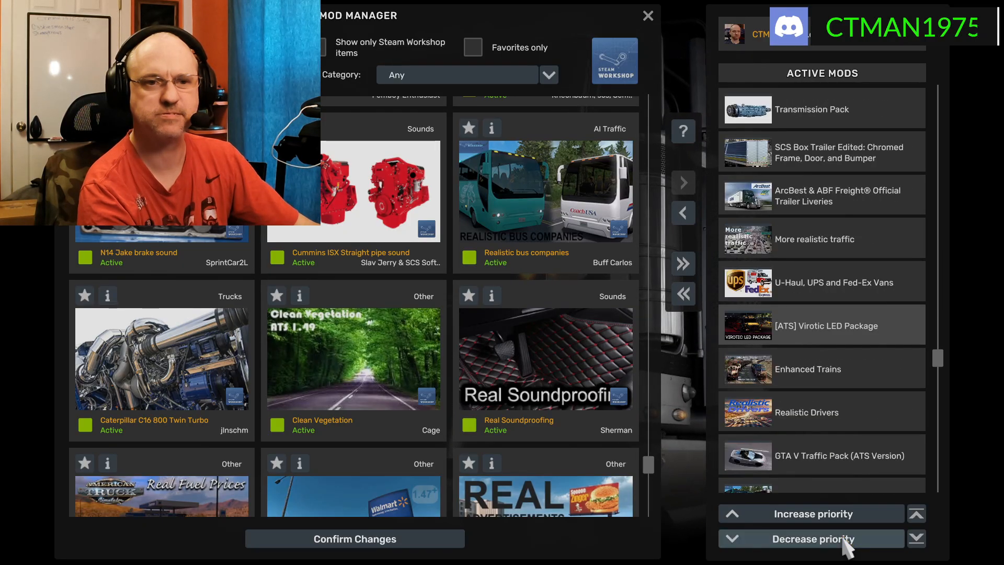
left_click(842, 541)
left_click(842, 541)
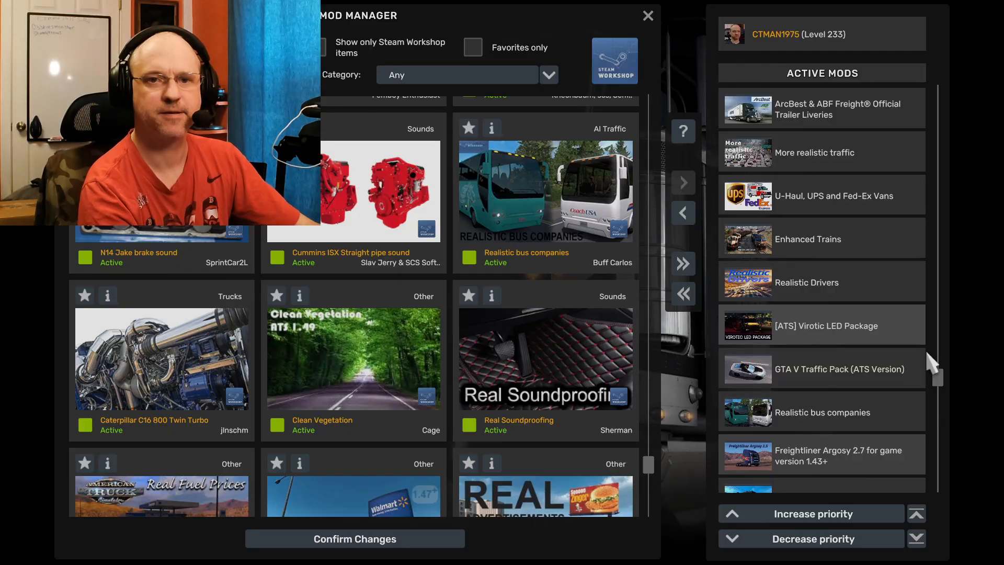
Step: Lower [ATS] Virotic LED Package - Flare Overwrite in the active mods order until it sits directly above [ATS] Virotic LED Package
left_click_drag(939, 377, 949, 82)
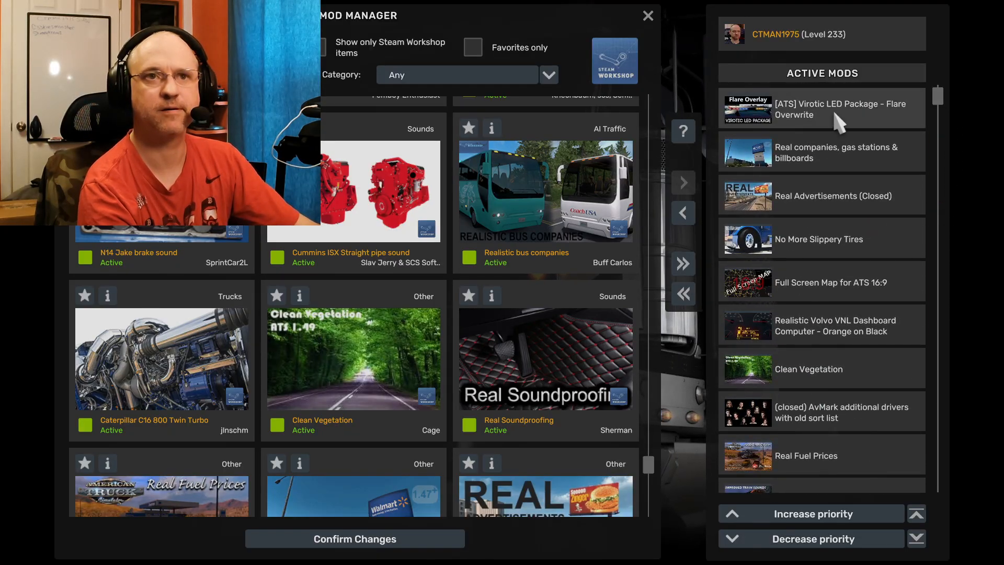
left_click(845, 120)
left_click(811, 541)
left_click(811, 542)
left_click(811, 542)
left_click(812, 541)
left_click(811, 542)
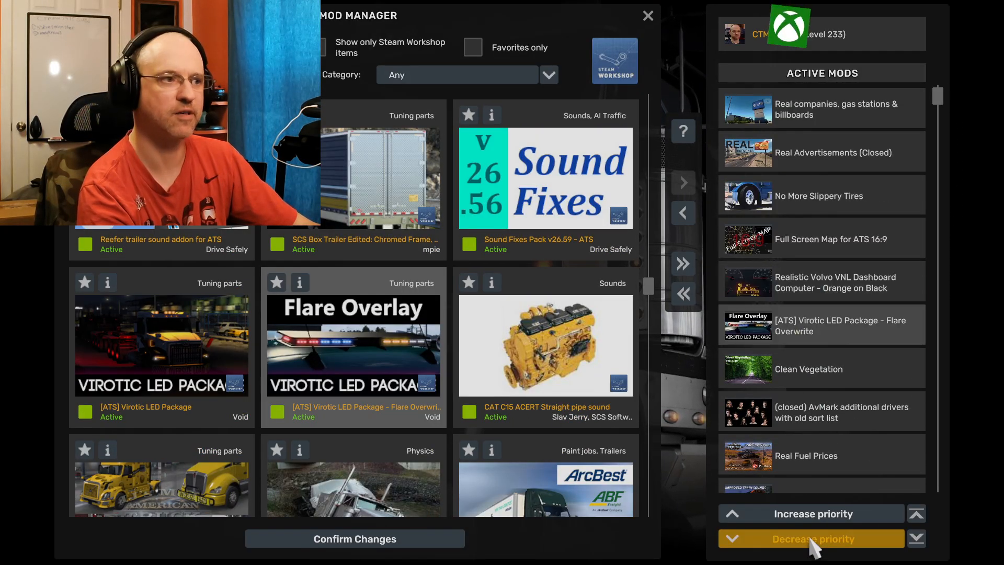
left_click(811, 542)
left_click(811, 541)
left_click(811, 541)
left_click(812, 541)
left_click(811, 541)
left_click(812, 542)
left_click(811, 541)
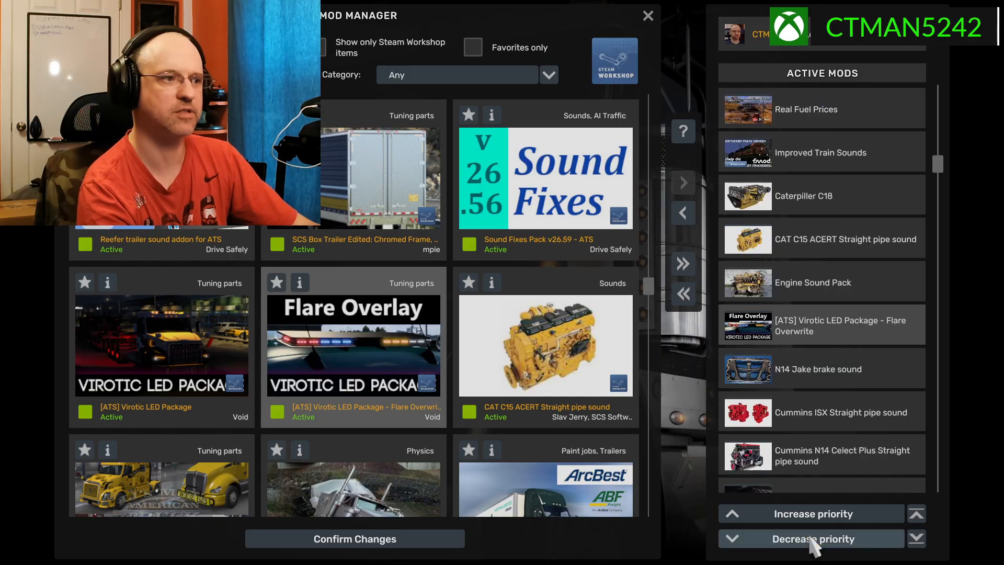
left_click(810, 537)
left_click(810, 537)
left_click(811, 537)
left_click(810, 538)
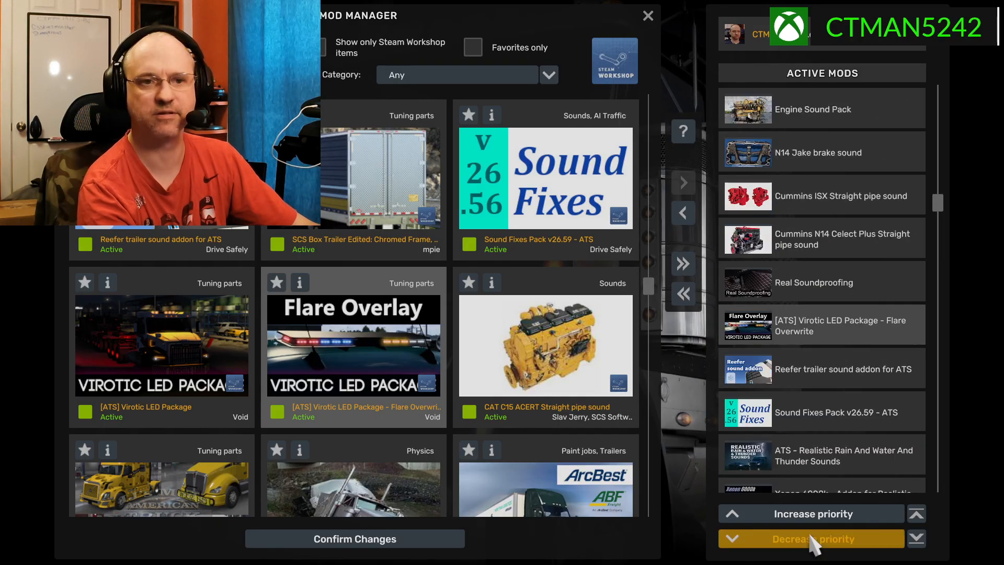
left_click(810, 537)
left_click(811, 537)
left_click(811, 537)
left_click(810, 538)
left_click(810, 538)
left_click(810, 538)
left_click(811, 538)
left_click(811, 539)
left_click(810, 538)
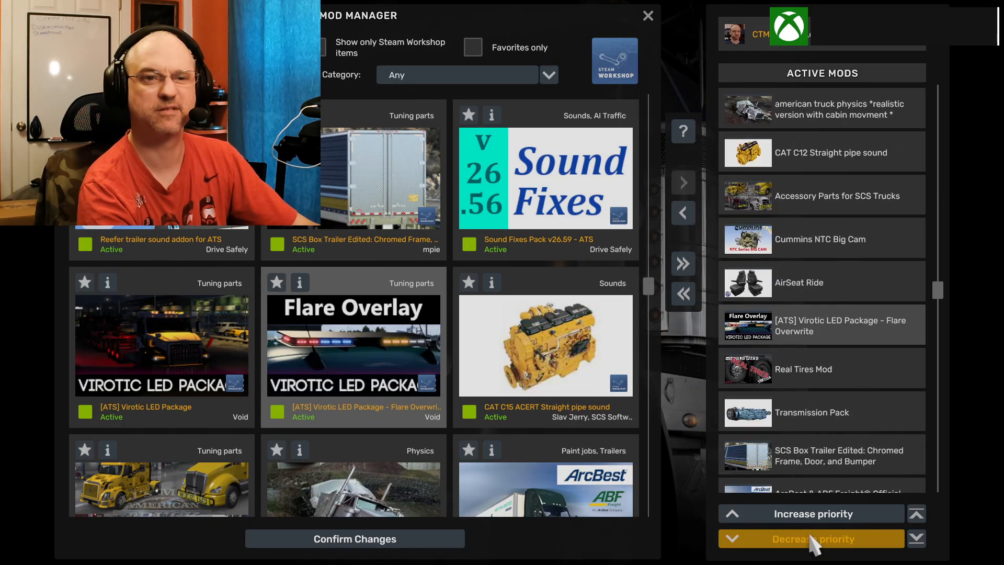
left_click(810, 538)
left_click(810, 539)
left_click(810, 538)
left_click(810, 539)
left_click(811, 538)
left_click(810, 538)
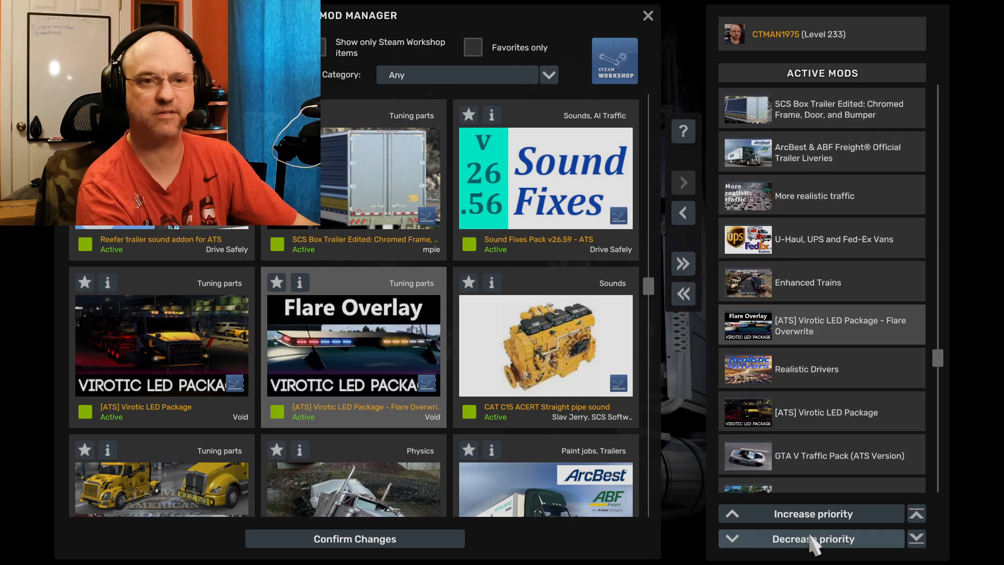
left_click(810, 538)
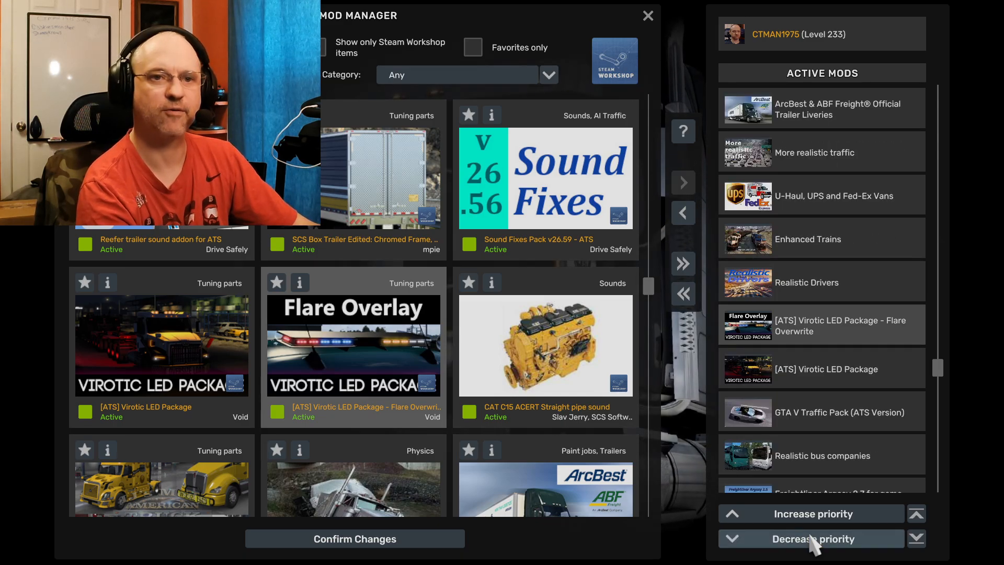
scroll(324, 374, "up", 3)
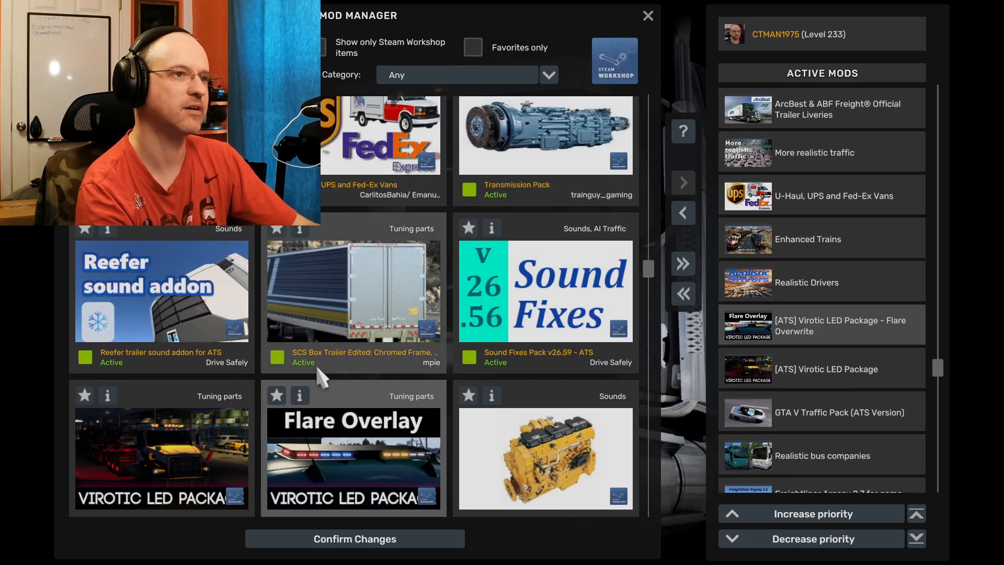
Step: Find the Boreman LED Marker Lights Pack among the available mods and activate it
scroll(318, 370, "up", 20)
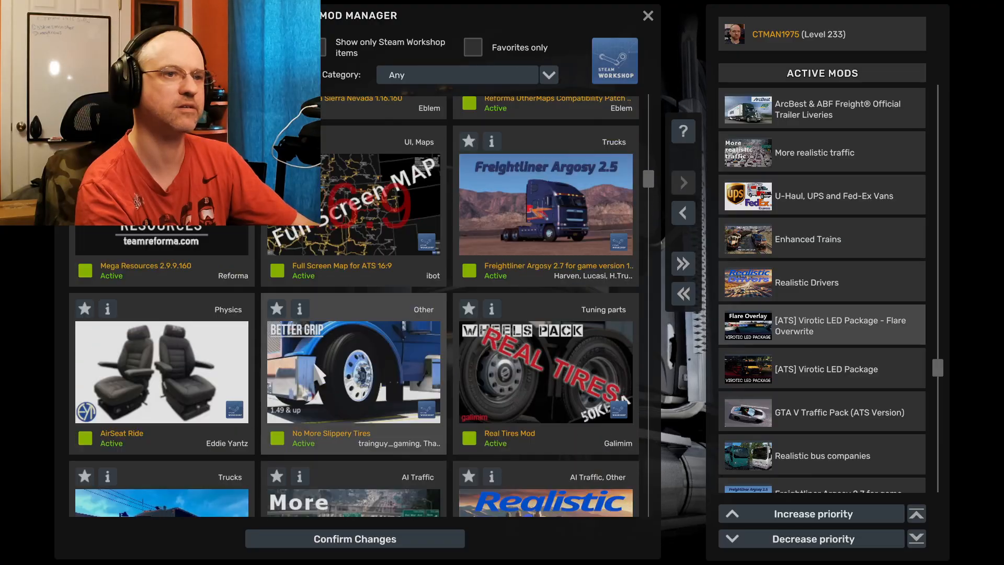
scroll(318, 371, "up", 10)
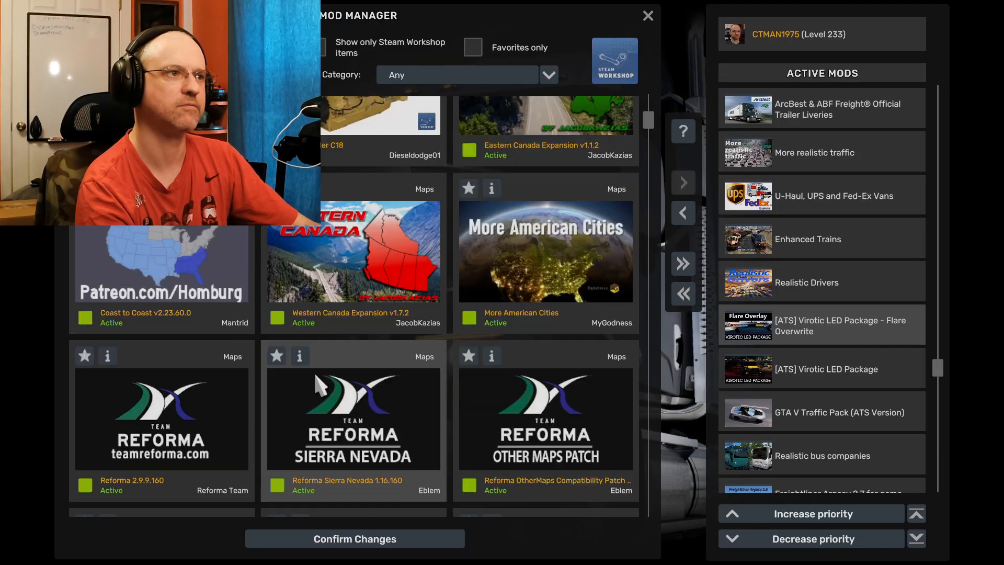
scroll(313, 371, "down", 4)
scroll(315, 399, "up", 5)
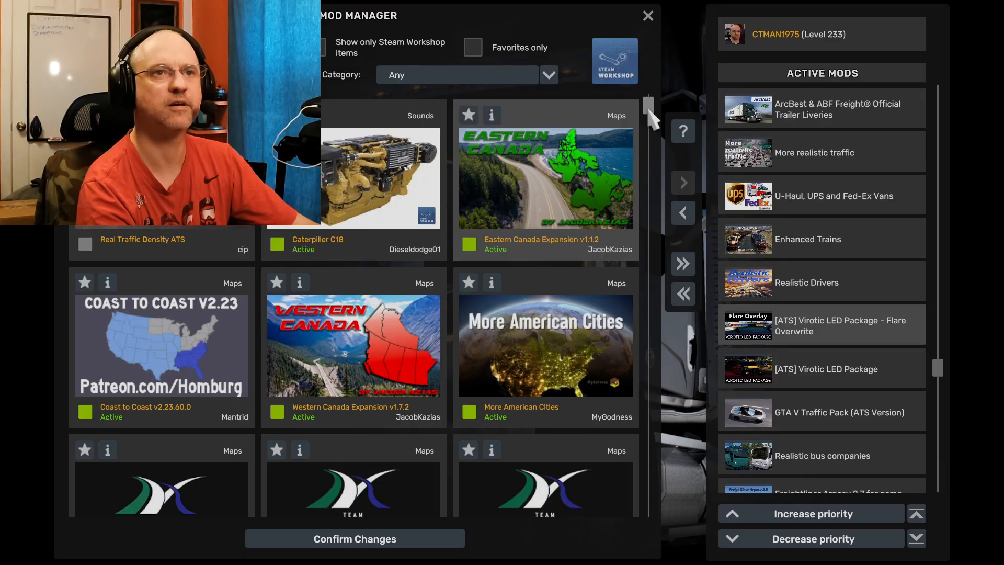
left_click_drag(649, 110, 679, 546)
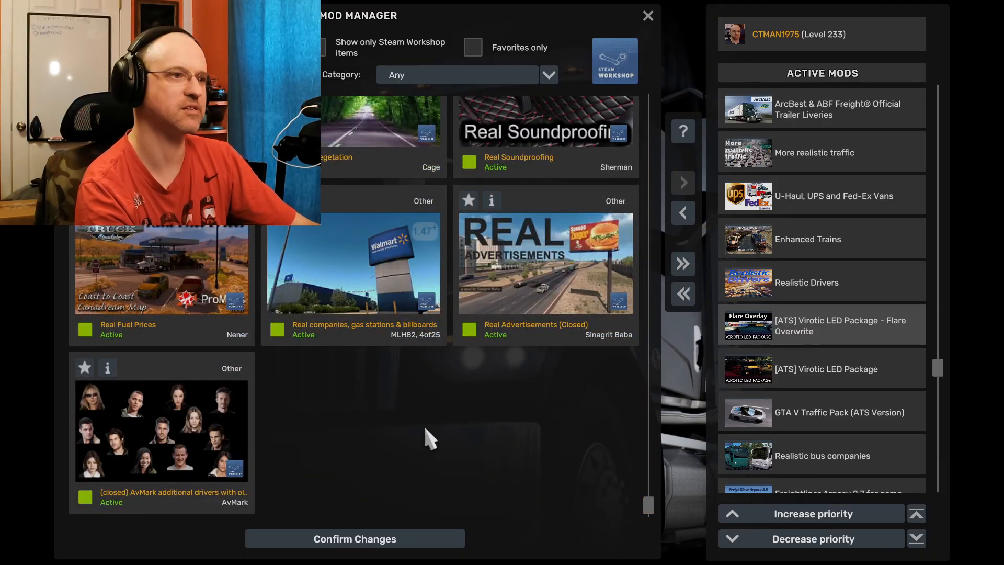
scroll(424, 429, "up", 5)
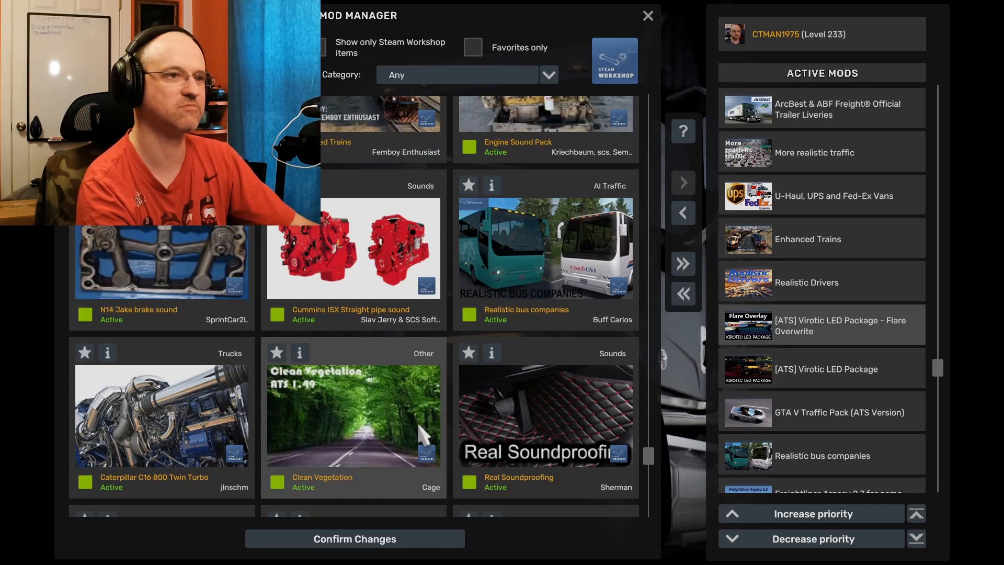
scroll(418, 424, "up", 4)
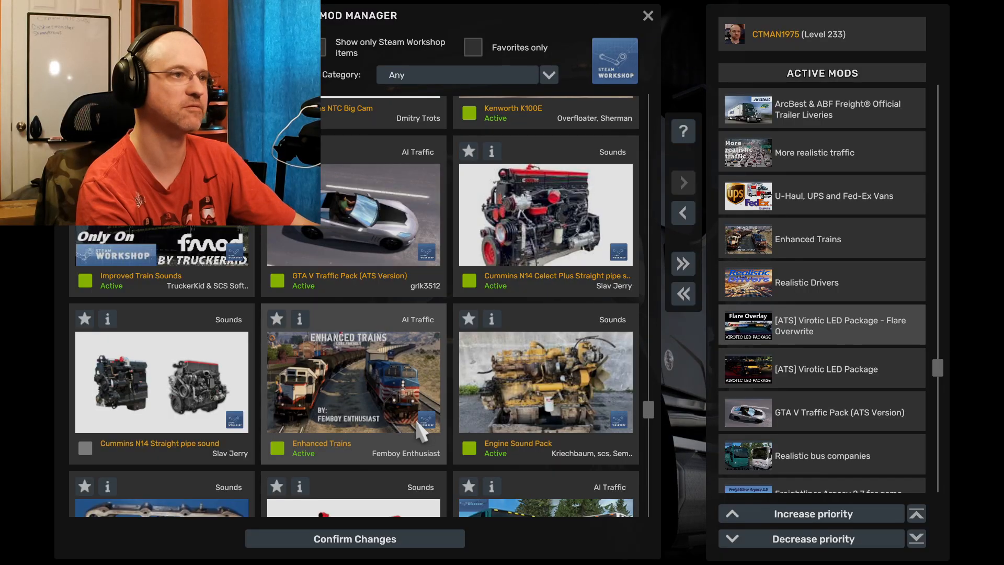
scroll(421, 431, "up", 4)
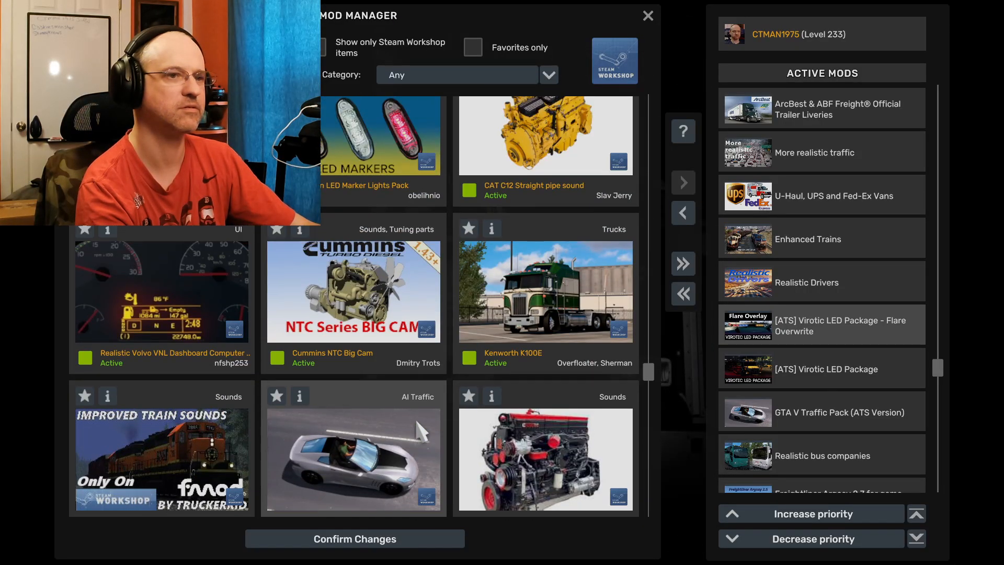
scroll(421, 431, "up", 3)
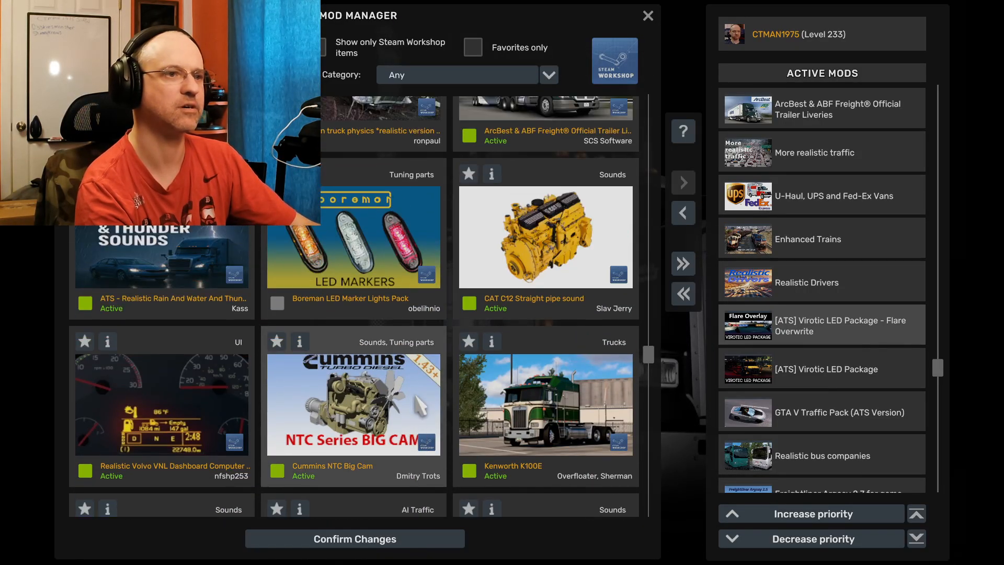
double_click(312, 259)
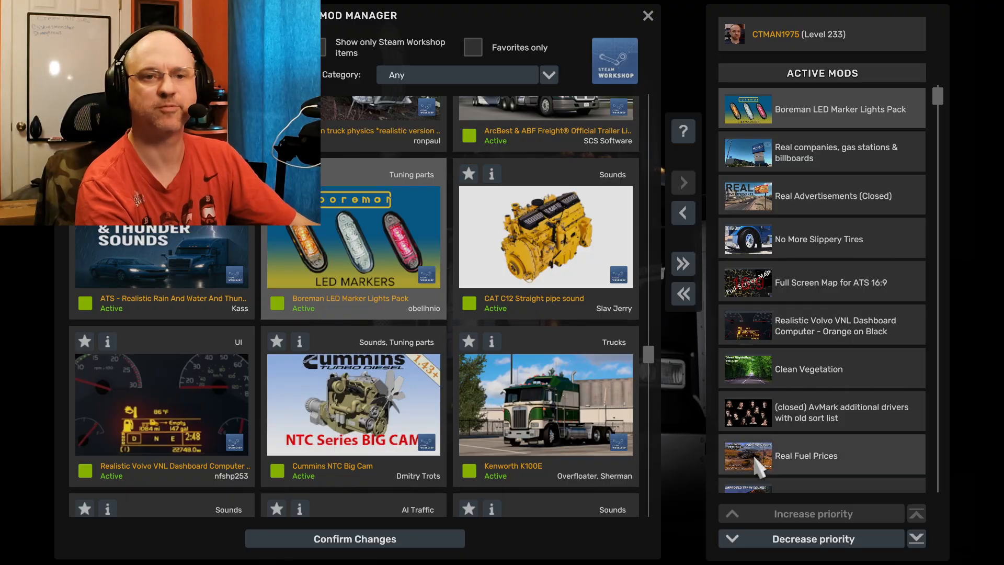
Step: Lower Boreman LED Marker Lights Pack in the active mods order until it sits between [ATS] Virotic LED Package and GTA V Traffic Pack
left_click(786, 548)
left_click(787, 548)
left_click(787, 548)
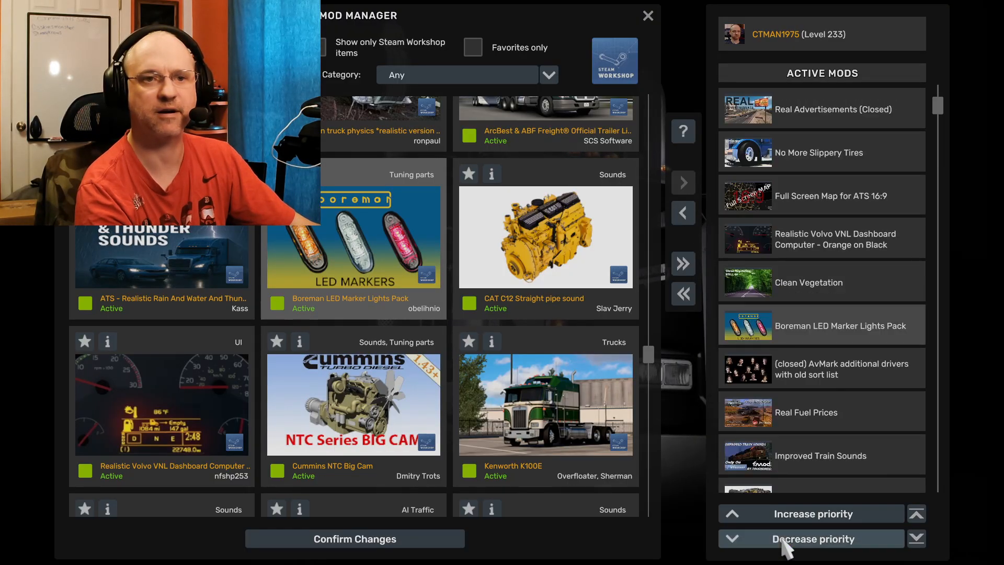
left_click(785, 548)
left_click(780, 540)
left_click(781, 539)
left_click(781, 539)
left_click(780, 540)
left_click(780, 539)
left_click(780, 539)
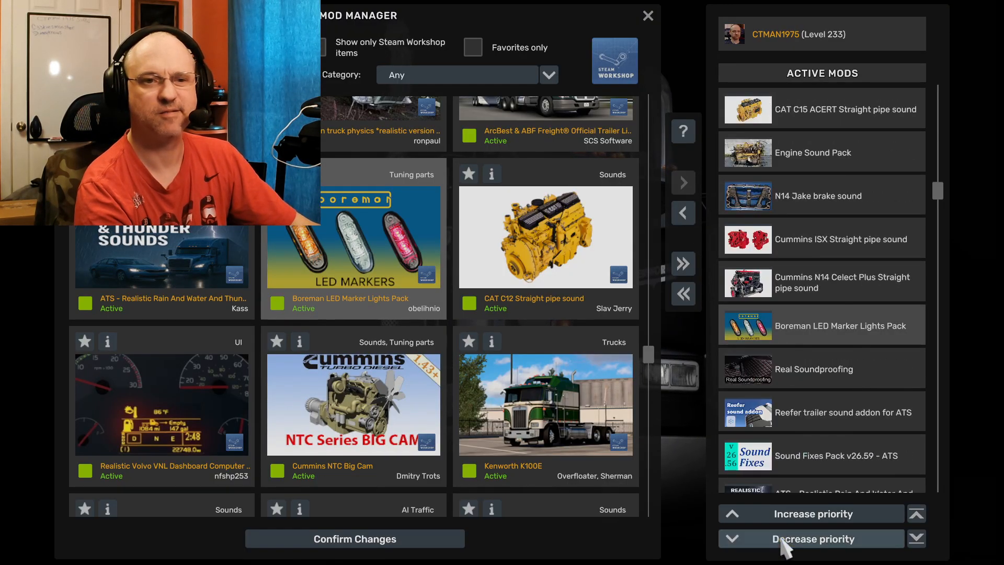
left_click(780, 539)
left_click(781, 540)
left_click(782, 540)
left_click(782, 539)
left_click(782, 539)
left_click(782, 539)
left_click(782, 539)
left_click(782, 539)
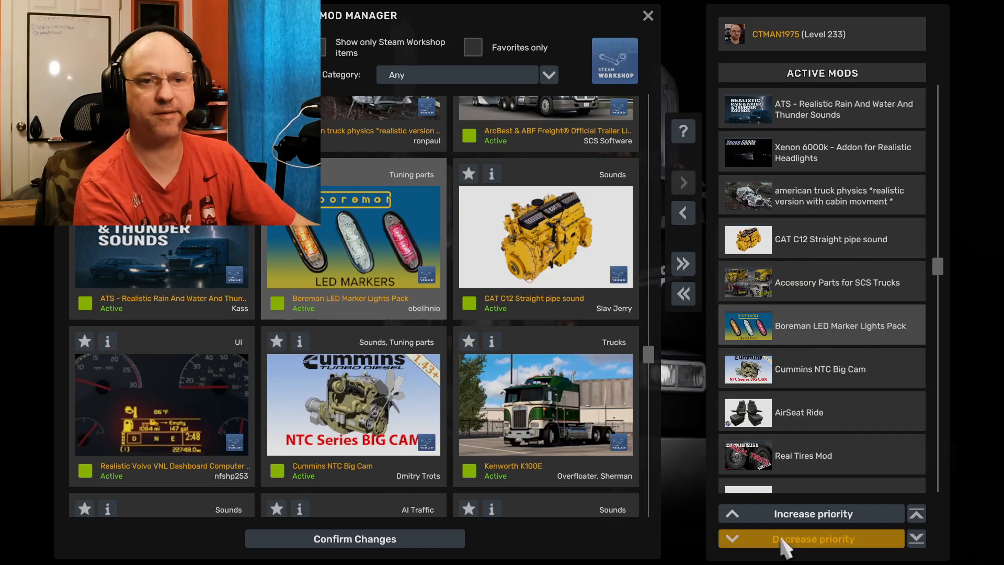
left_click(782, 540)
left_click(782, 539)
left_click(782, 539)
left_click(782, 539)
left_click(782, 539)
left_click(782, 539)
left_click(782, 539)
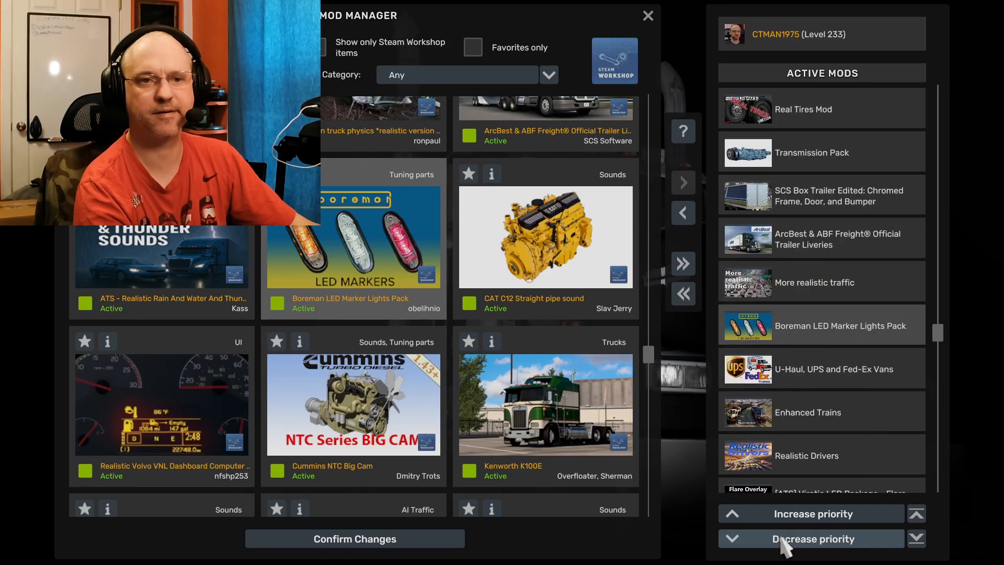
left_click(782, 540)
left_click(782, 539)
left_click(782, 539)
left_click(782, 539)
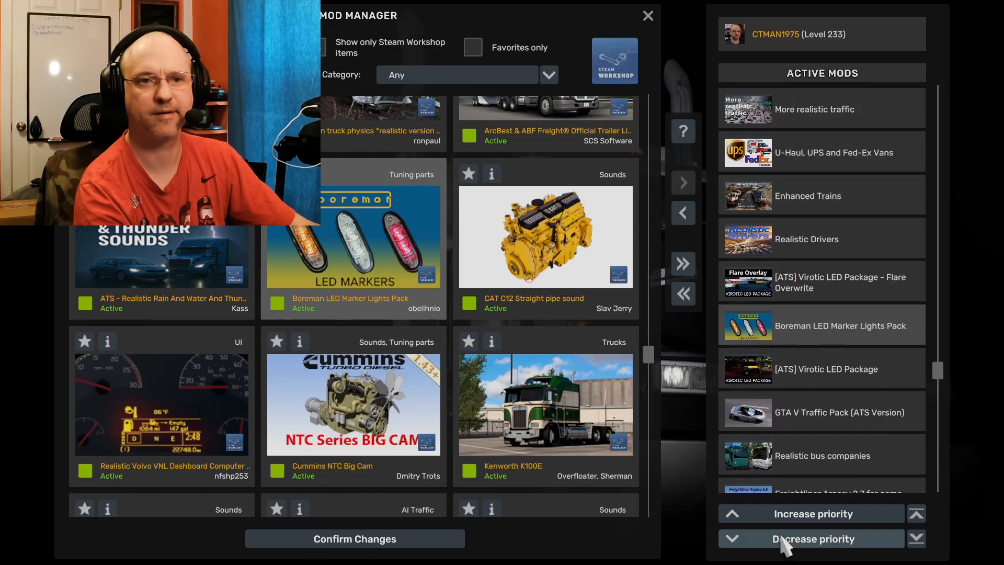
left_click(782, 539)
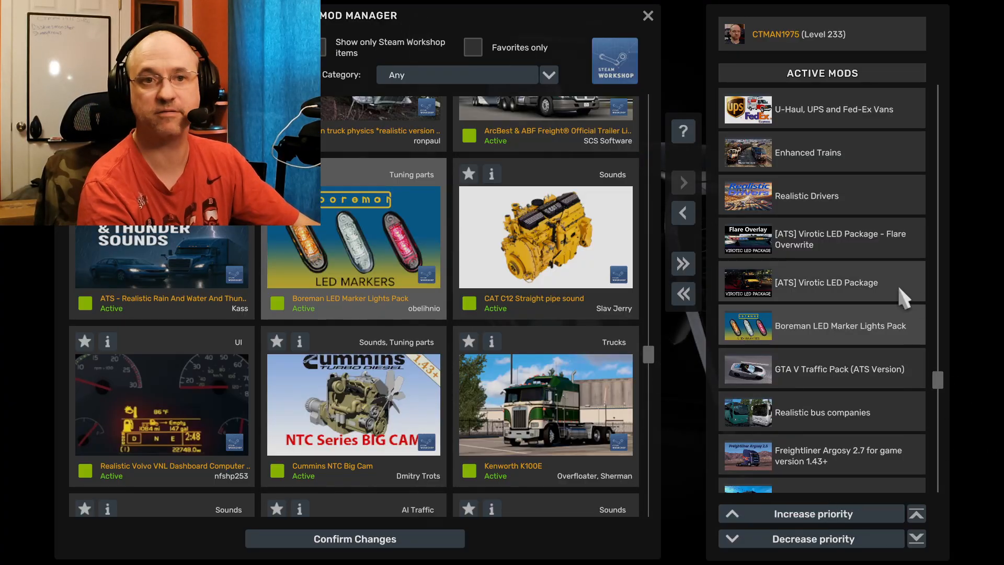
Step: Raise Boreman LED Marker Lights Pack two places so it sits directly above [ATS] Virotic LED Package - Flare Overwrite
left_click(879, 319)
left_click(833, 509)
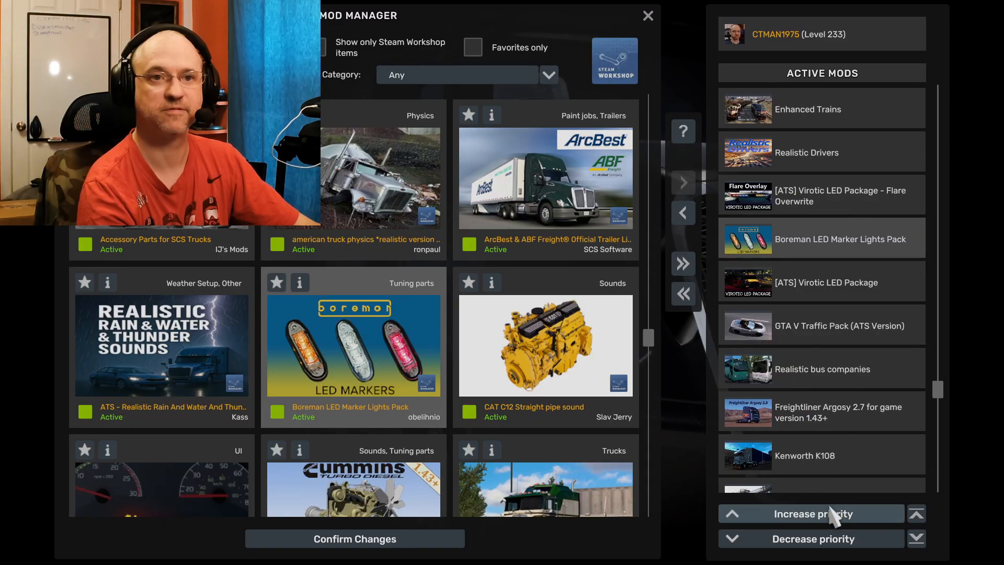
left_click(833, 513)
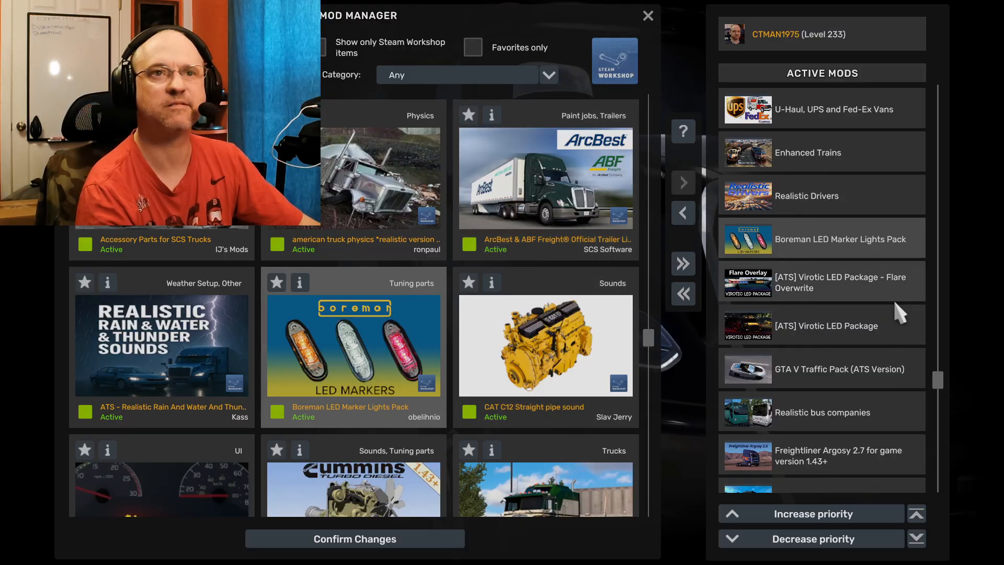
Step: Review the full active mods order, confirm the mod changes and continue the Level 233 career
scroll(893, 298, "down", 5)
scroll(830, 212, "down", 6)
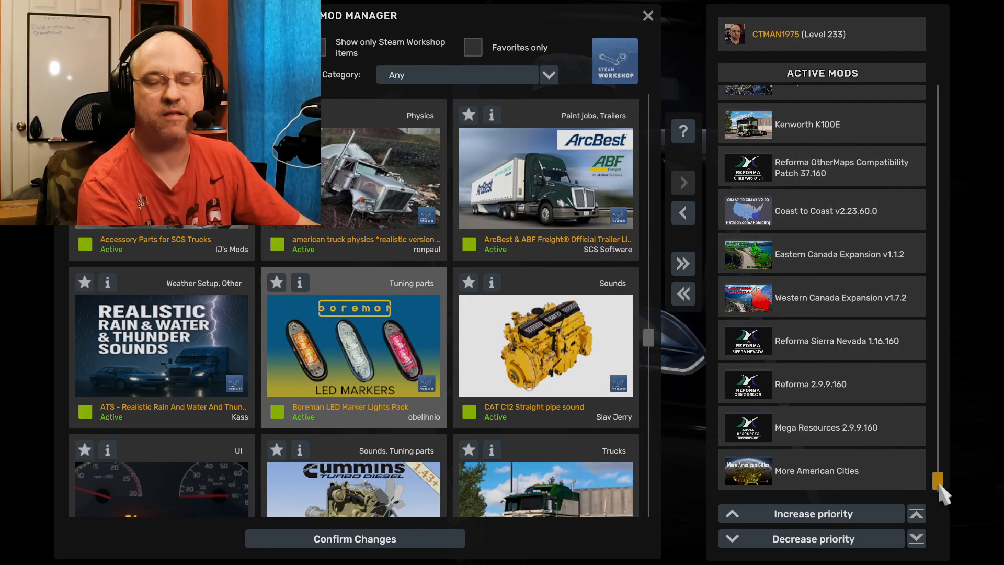
left_click_drag(939, 483, 941, 90)
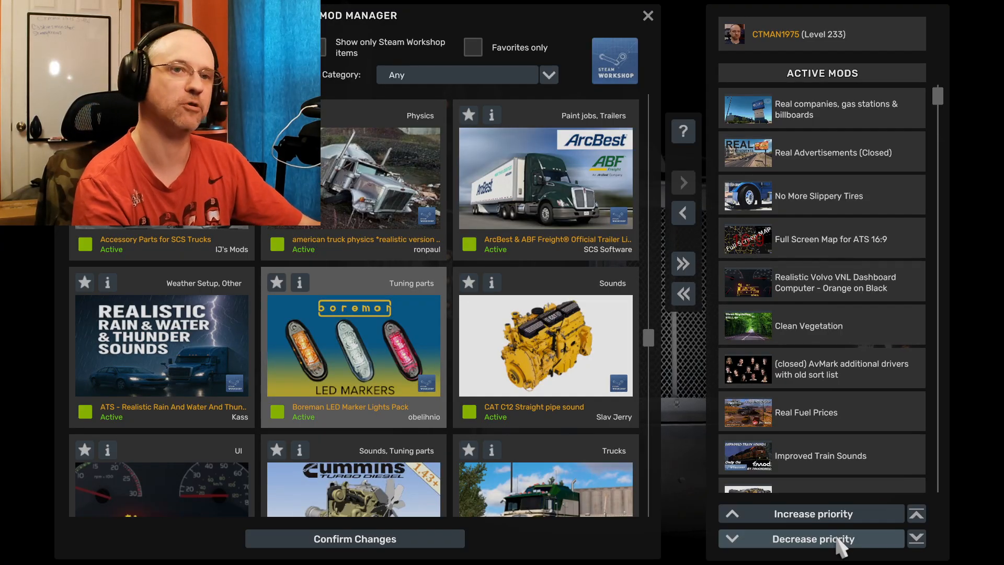
left_click(365, 539)
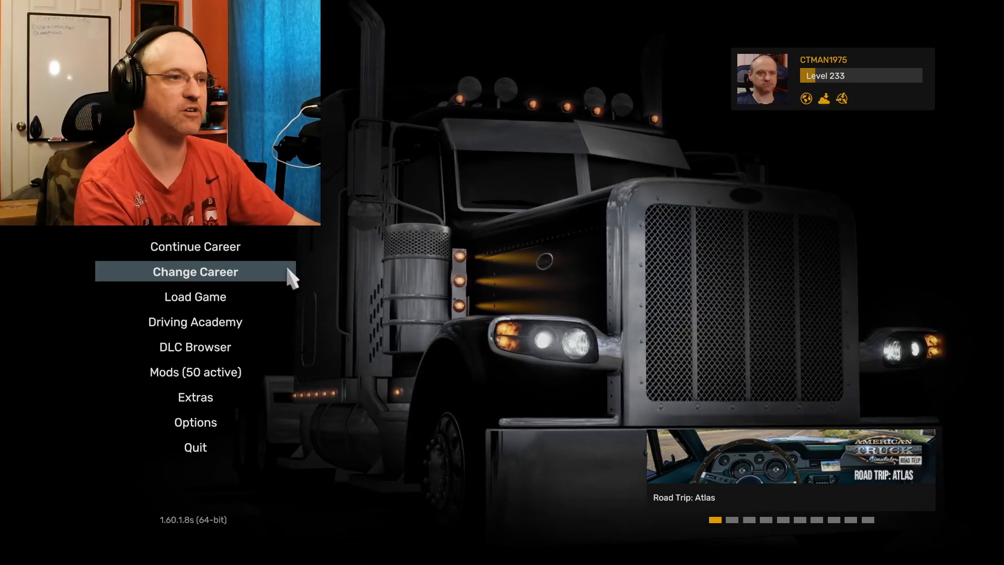
left_click(225, 249)
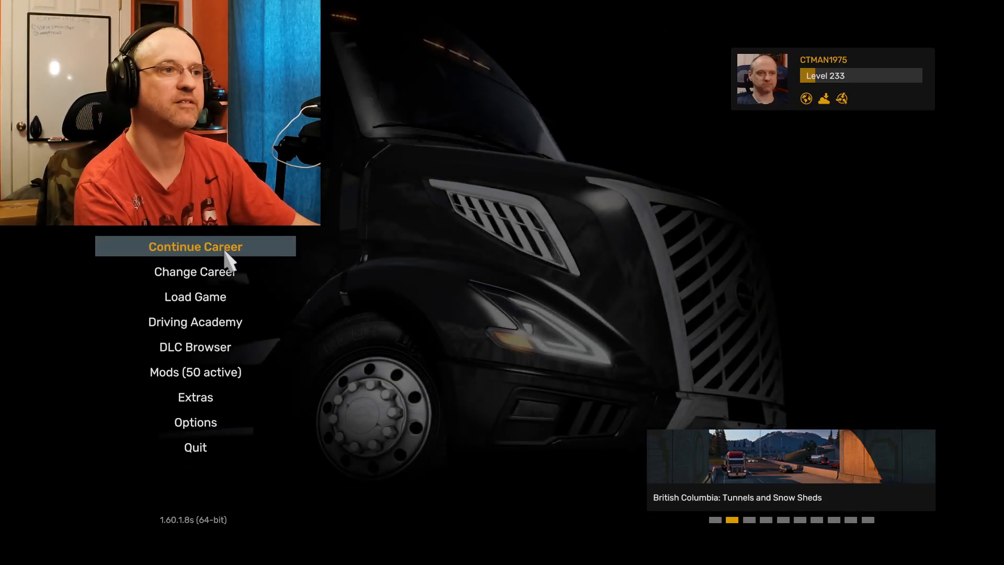
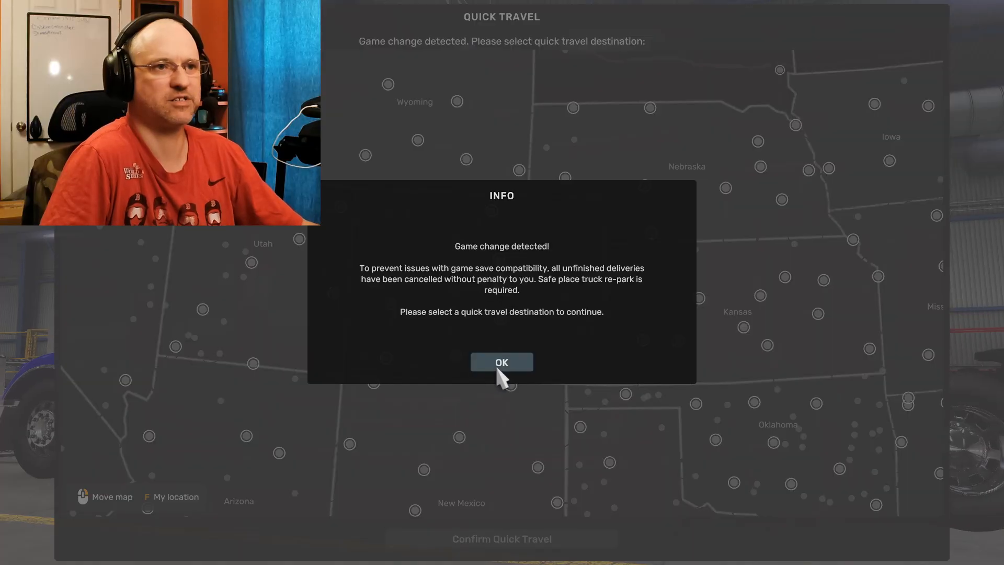
Step: Dismiss the game change notice and examine the quick travel map across the Canadian provinces and the Mexican states
left_click(499, 368)
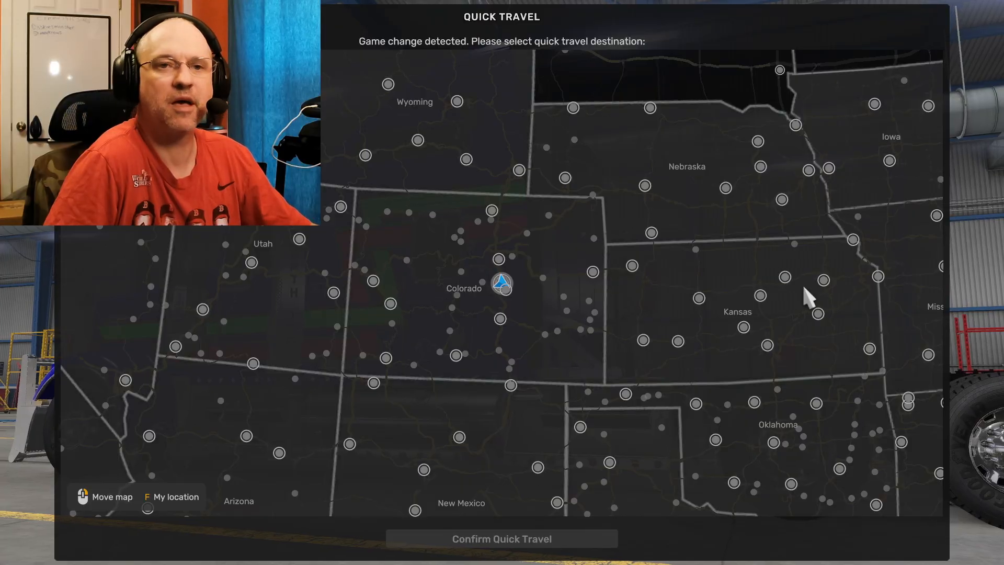
left_click_drag(807, 294, 185, 277)
left_click_drag(646, 197, 412, 564)
left_click_drag(493, 265, 930, 410)
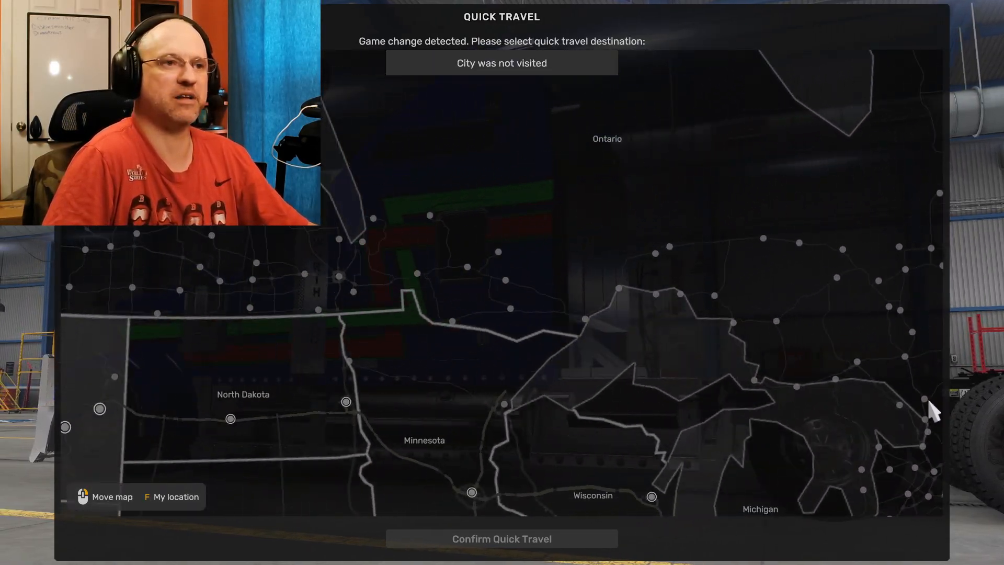
left_click_drag(440, 344, 998, 505)
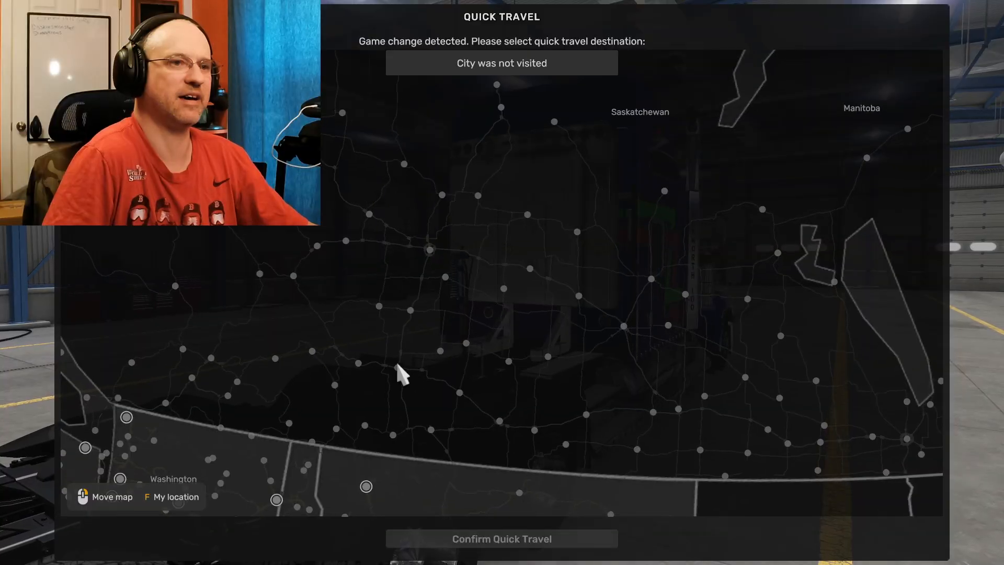
left_click_drag(397, 361, 633, 563)
left_click_drag(561, 359, 543, 529)
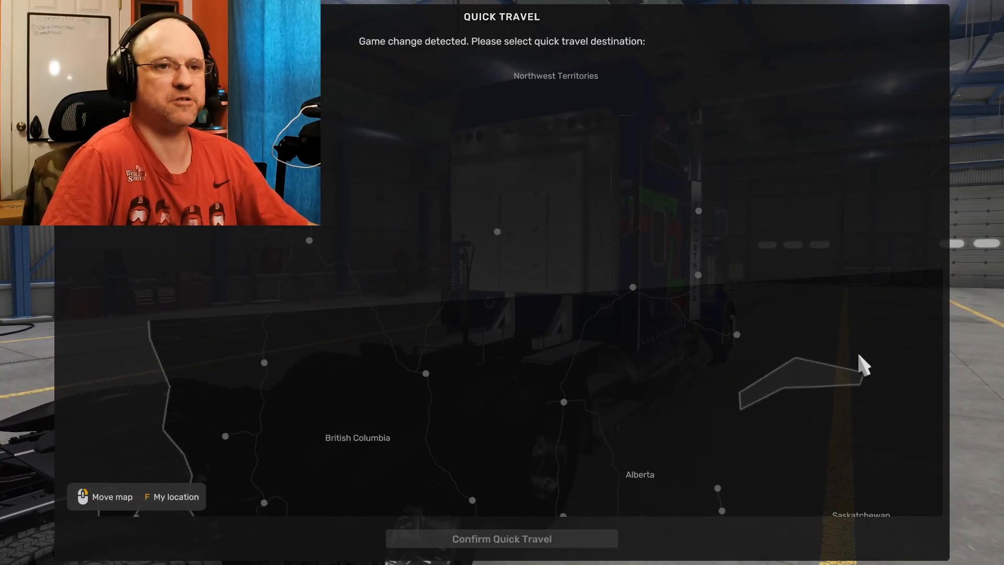
left_click_drag(863, 363, 587, 128)
left_click_drag(570, 562, 647, 350)
left_click_drag(569, 478, 639, 59)
left_click_drag(553, 360, 500, 2)
left_click_drag(620, 385, 573, 124)
left_click_drag(746, 365, 447, 12)
left_click_drag(712, 307, 883, 517)
left_click_drag(680, 299, 781, 497)
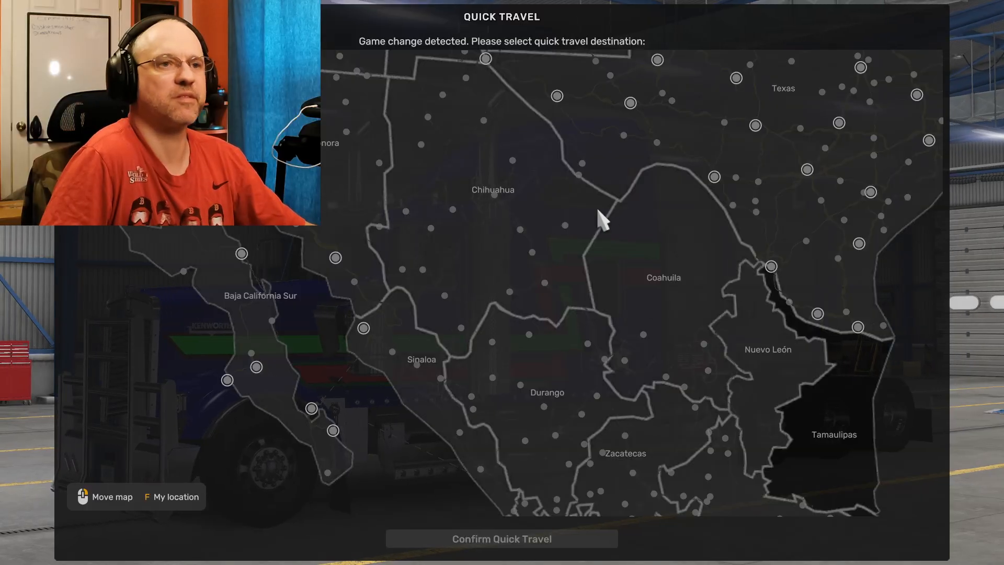
left_click(653, 61)
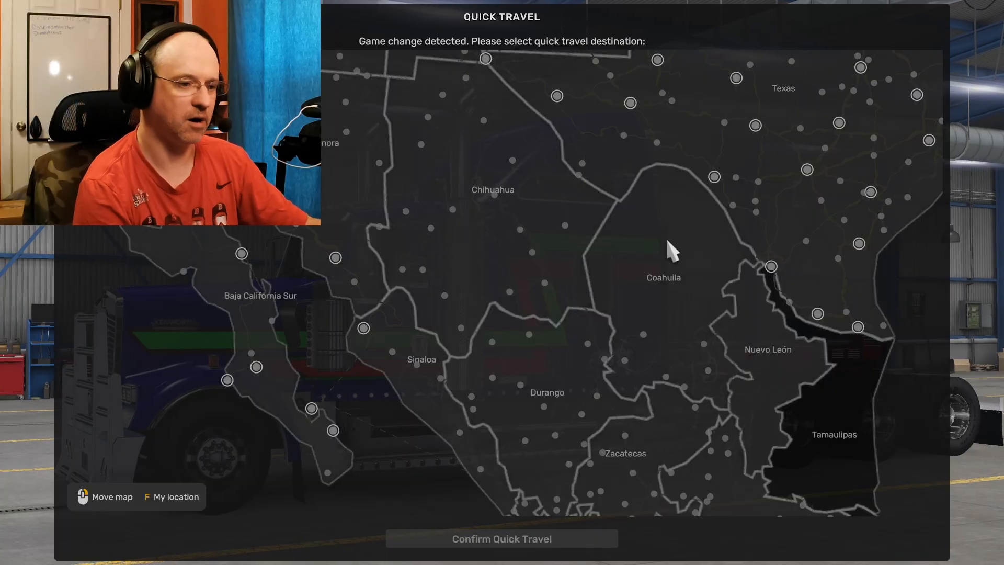
Step: Choose the city at the truck's current location in Colorado as the quick travel destination and confirm the travel
left_click_drag(522, 152, 773, 538)
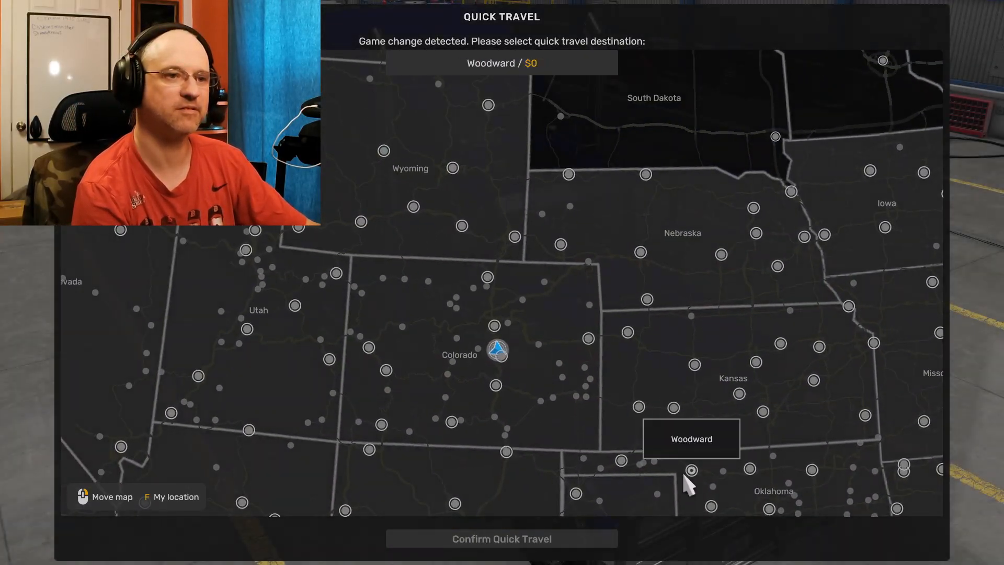
left_click(507, 358)
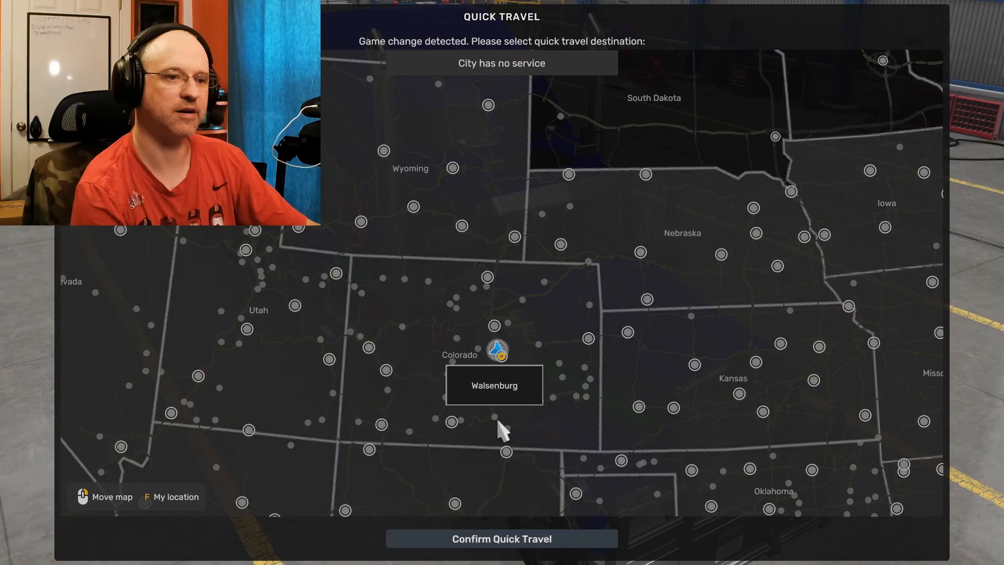
left_click(482, 541)
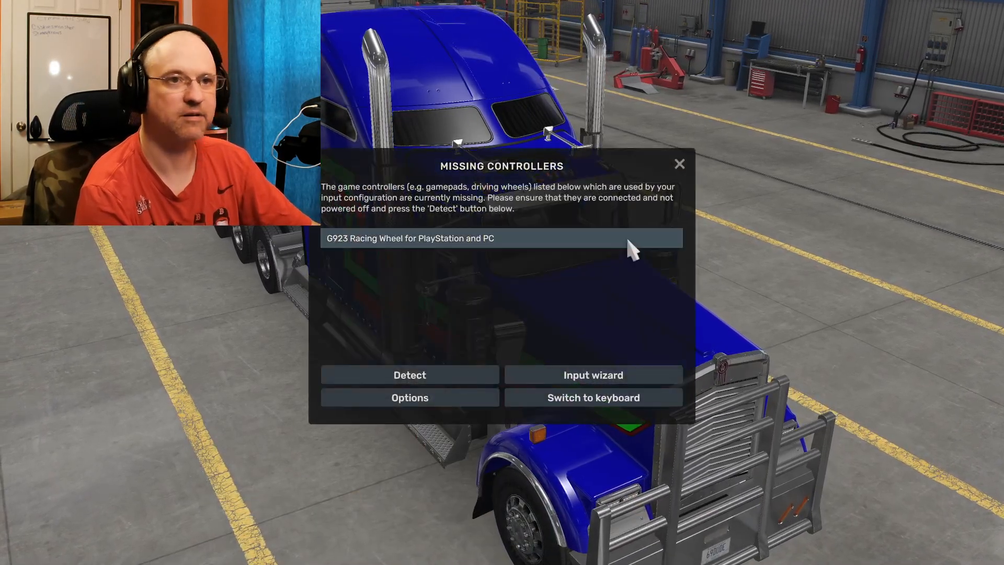
Step: Close the missing controllers notice and return to the truck's driver's seat
left_click(678, 163)
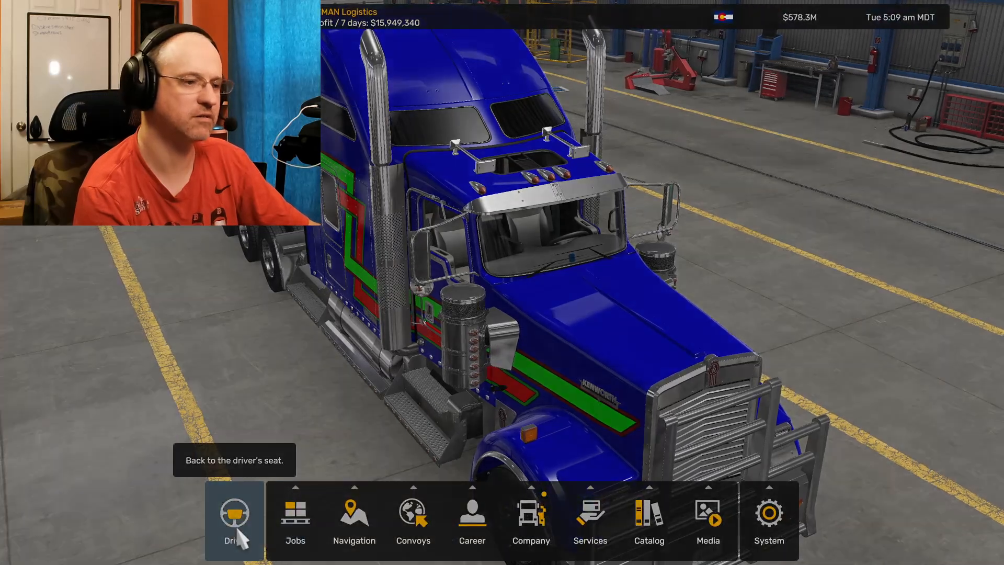
left_click(235, 510)
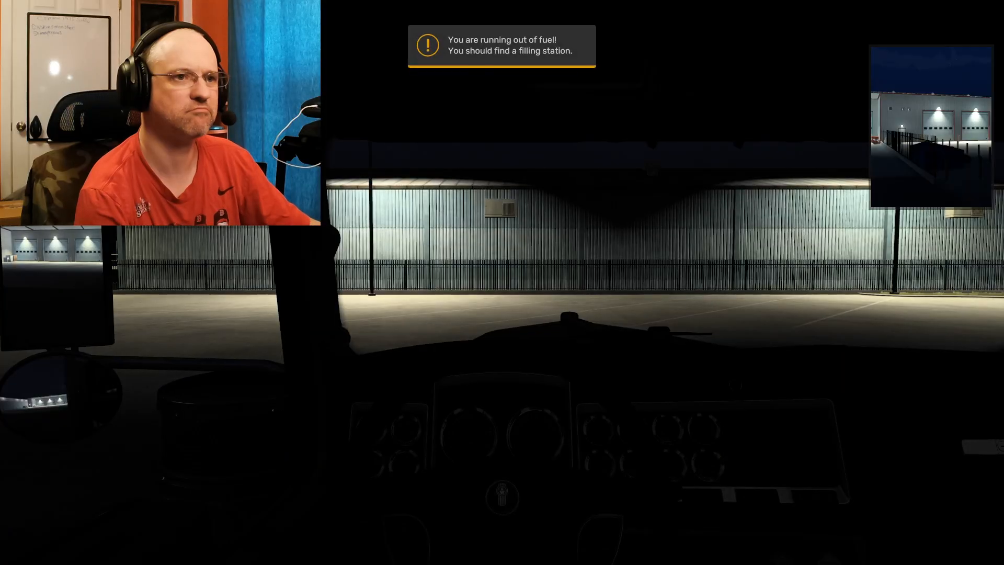
key("2")
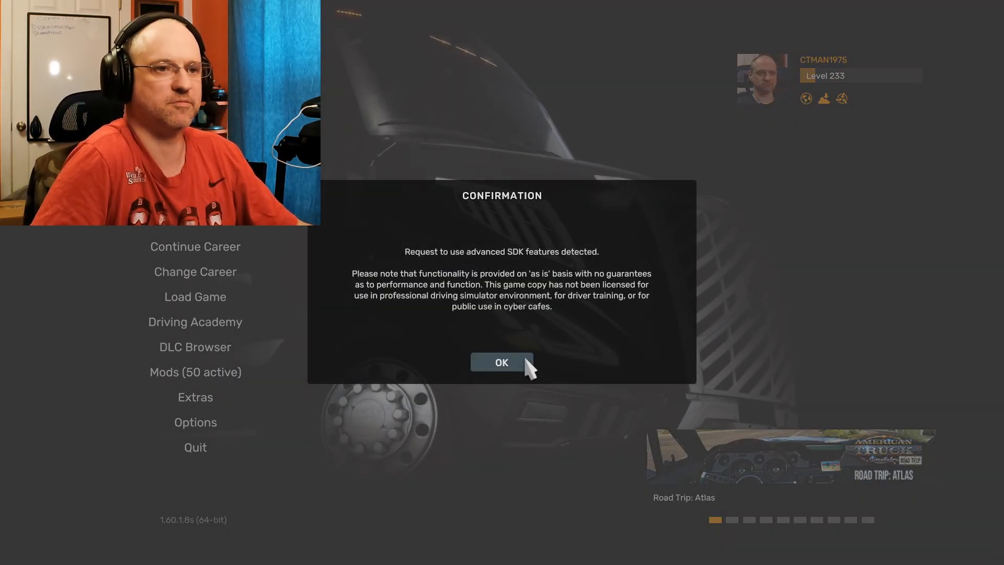
Step: Accept the advanced SDK features request at the main menu
left_click(528, 367)
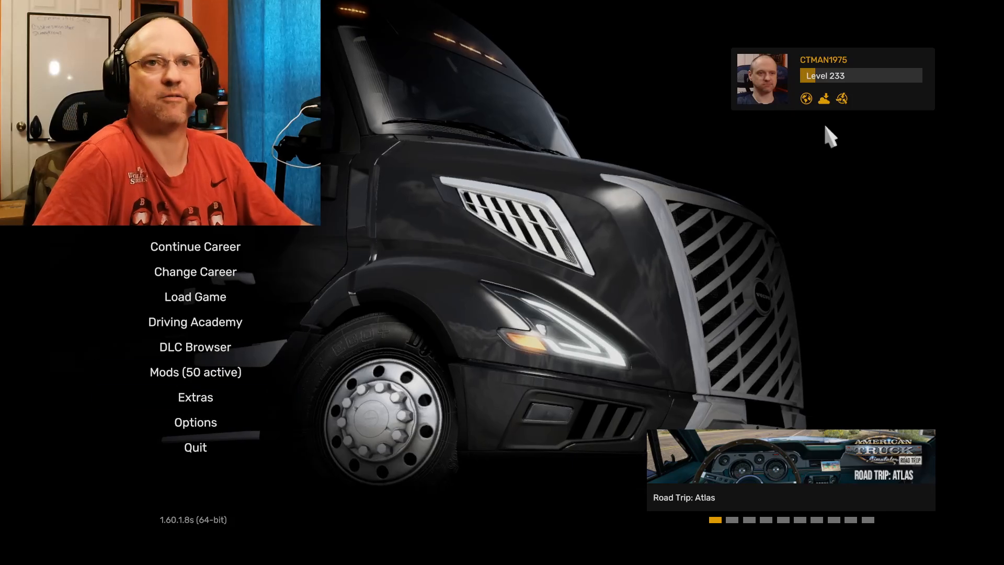
Step: Switch the active career to the Level 571 Divine Champion career
left_click(826, 96)
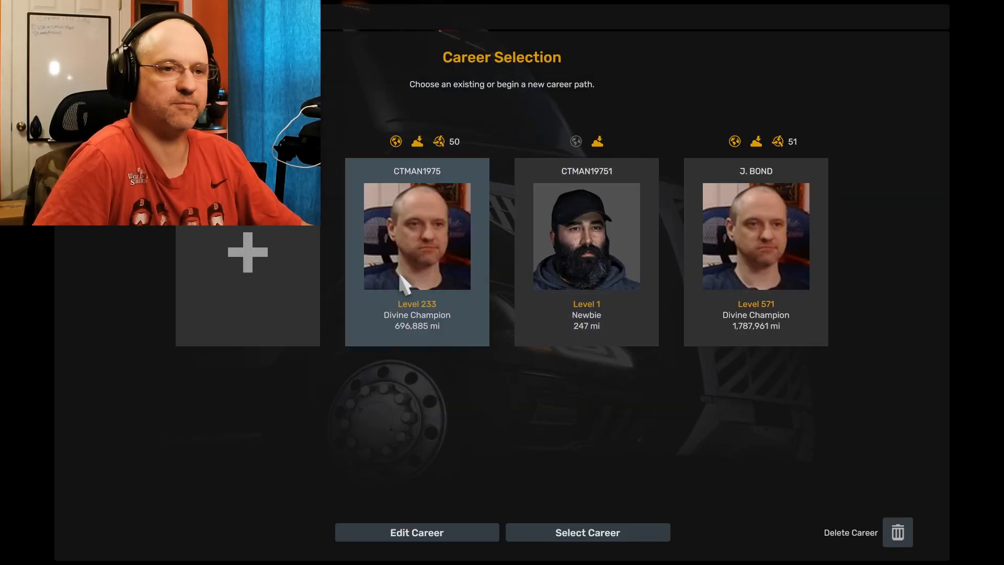
left_click(740, 267)
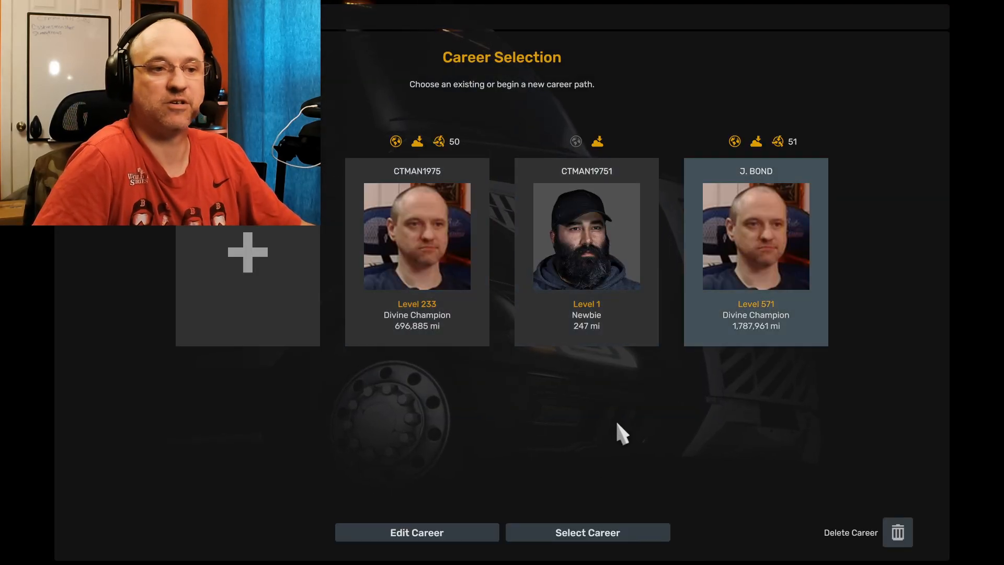
left_click(577, 533)
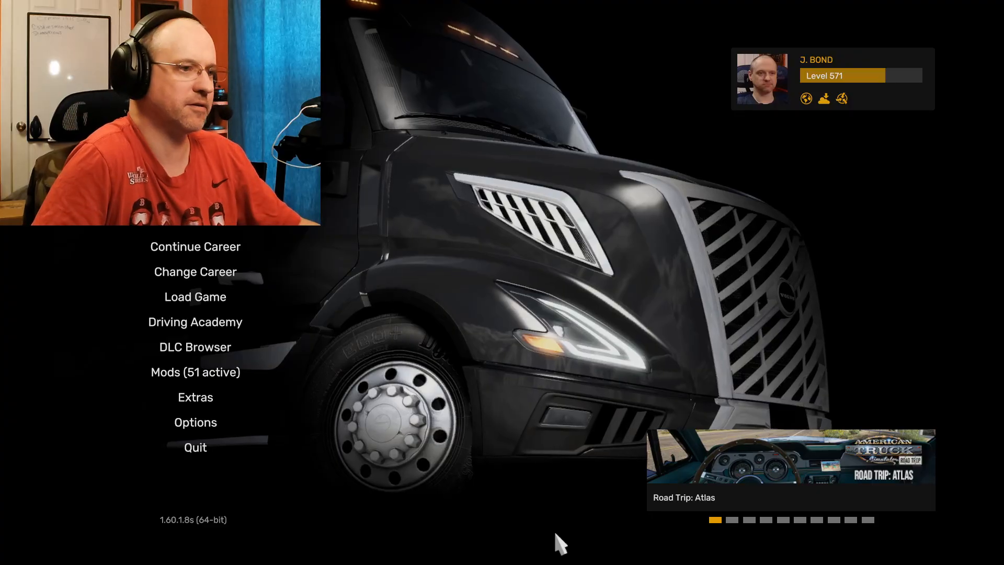
Step: Continue the Level 571 career, accept the progress of the concluded convoy and dismiss the missing controllers notice
left_click(184, 253)
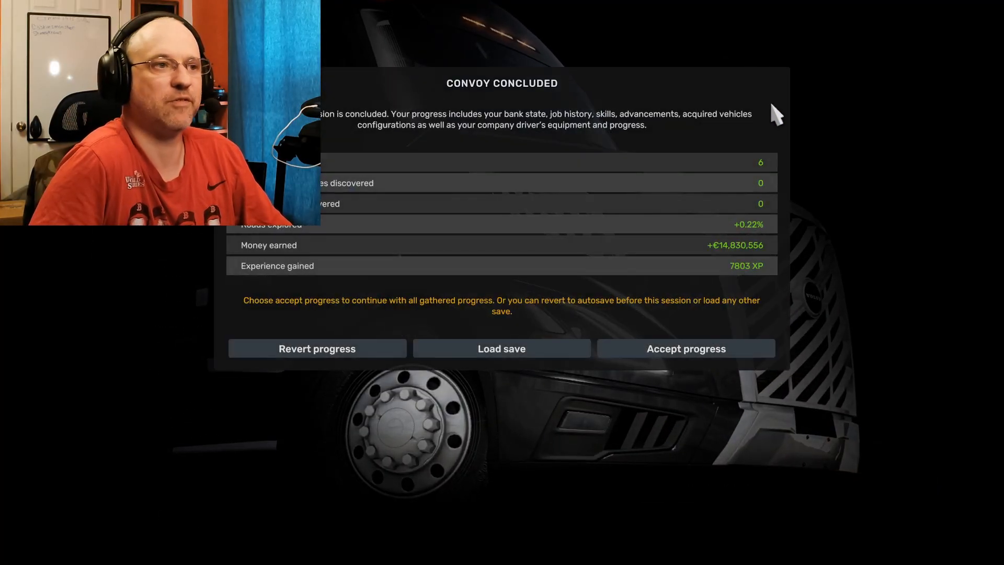
left_click(666, 358)
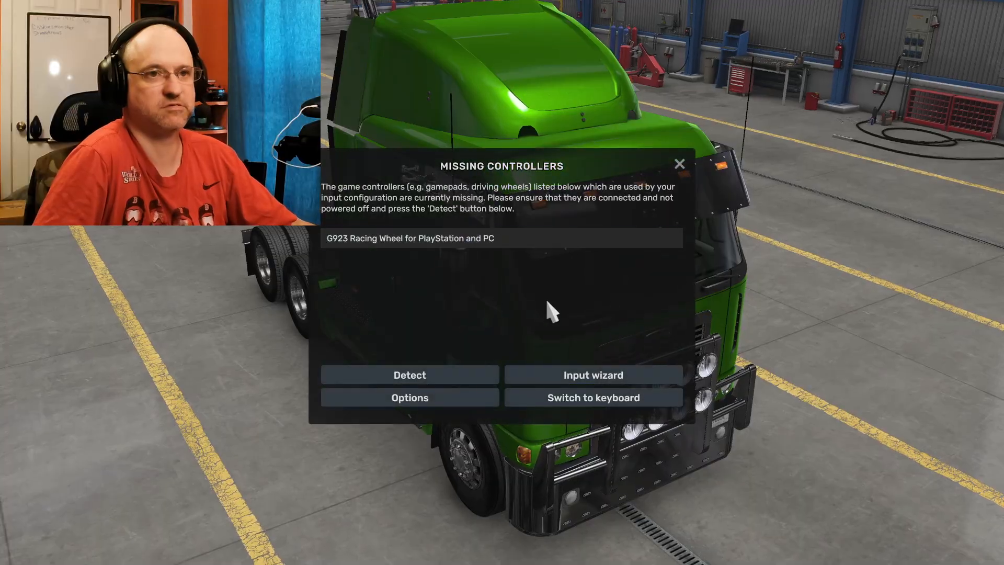
left_click(678, 165)
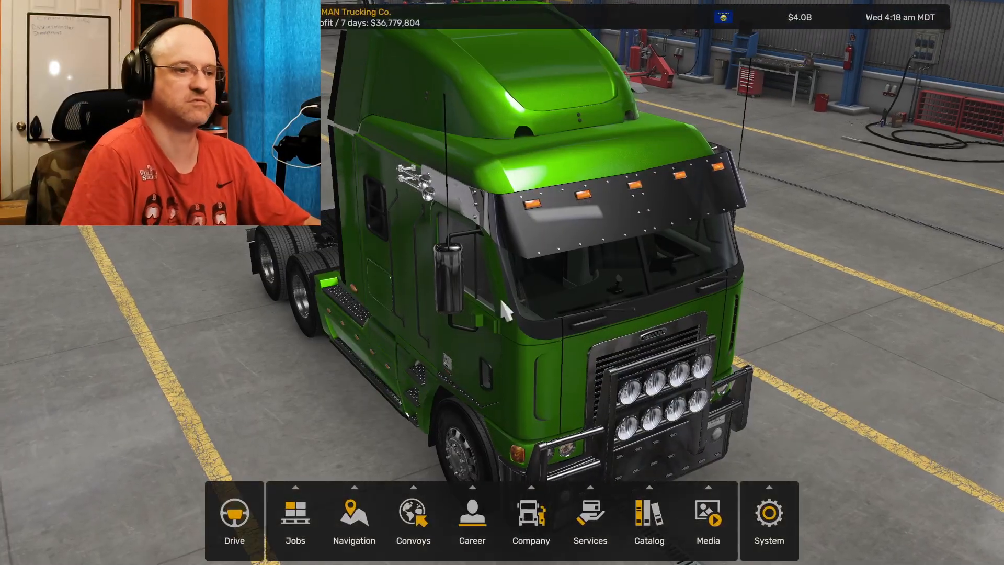
Step: Examine the company's driver list in the Driver Manager, from its end back up through the drivers and their trucks
mouse_move(478, 543)
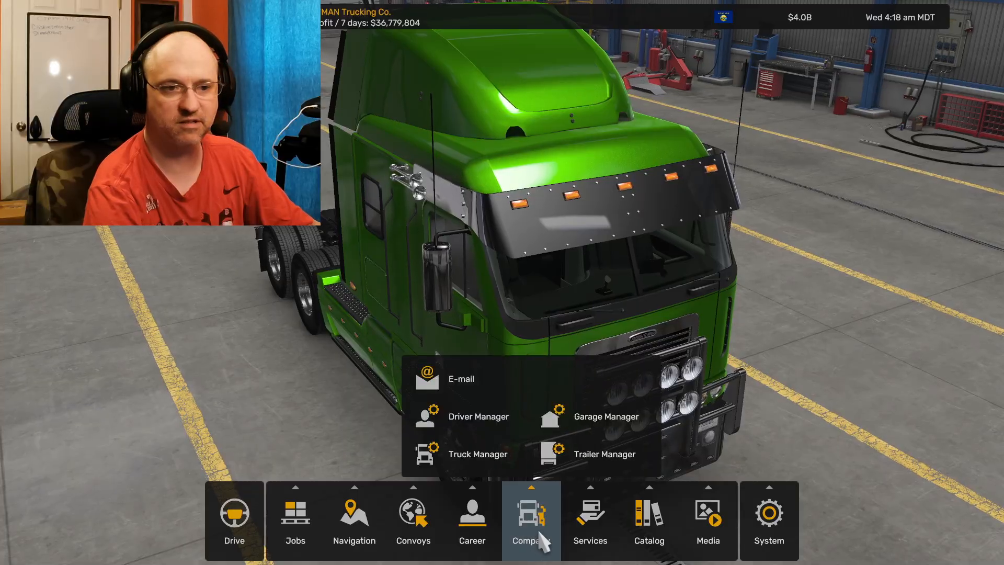
mouse_move(537, 539)
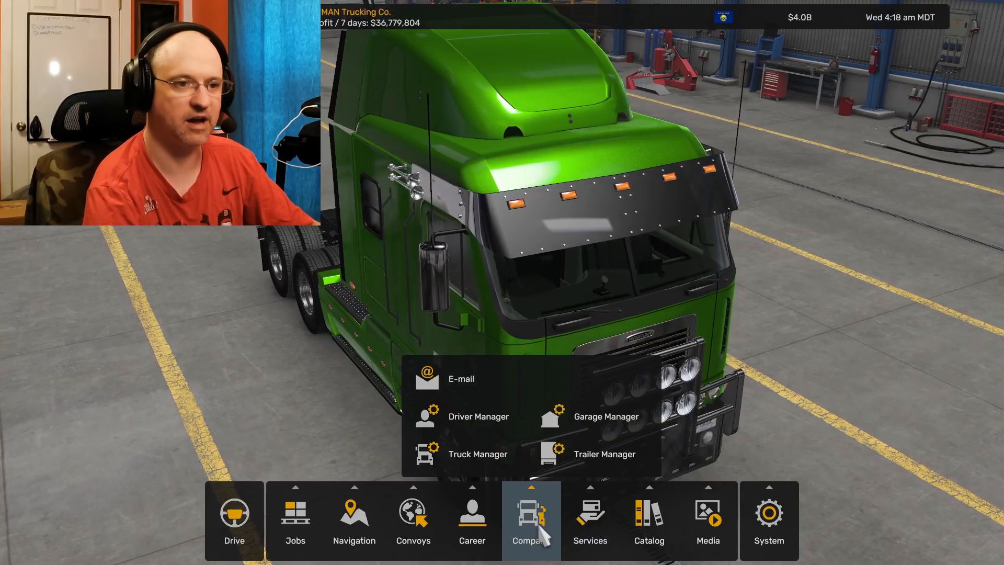
left_click(476, 416)
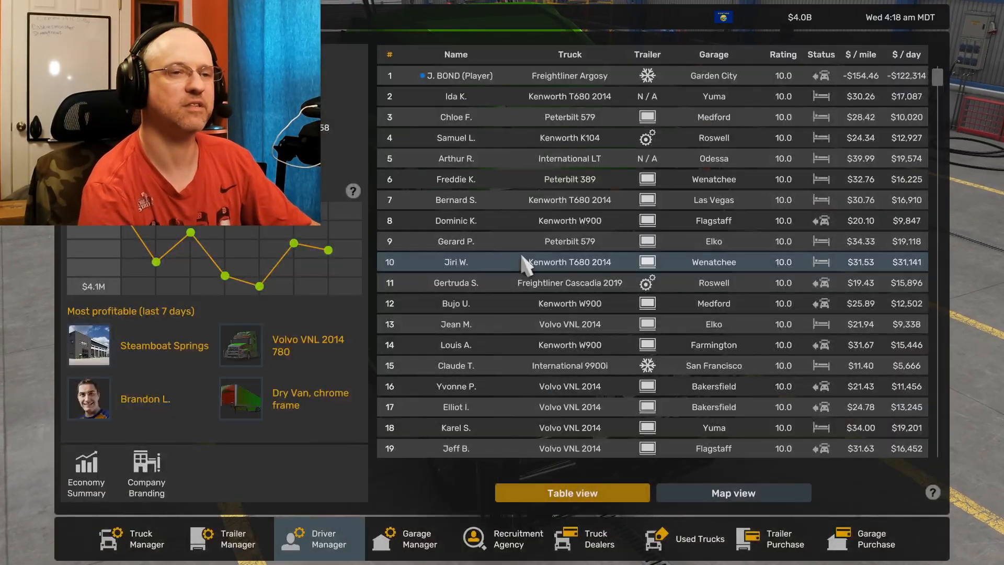
left_click_drag(938, 78, 958, 454)
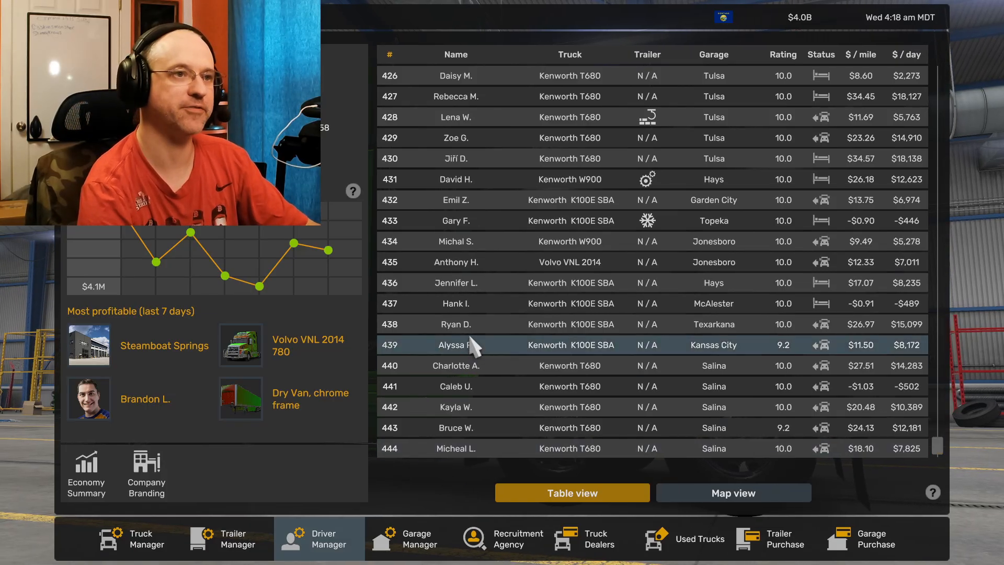
scroll(471, 345, "up", 8)
scroll(471, 348, "up", 12)
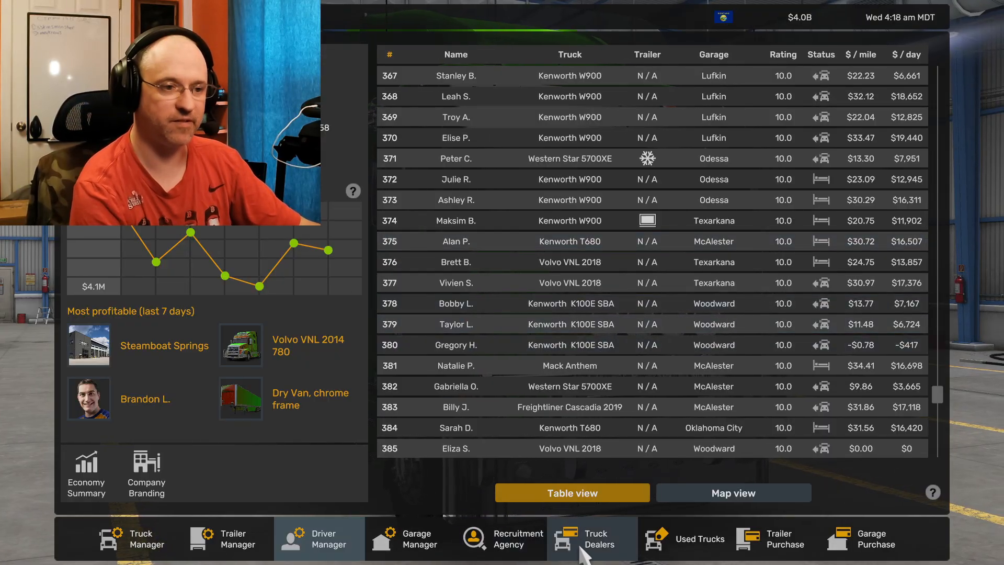
Step: Examine the full list of company garages in the Garage Manager, including their trucks, drivers and productivity
left_click(413, 538)
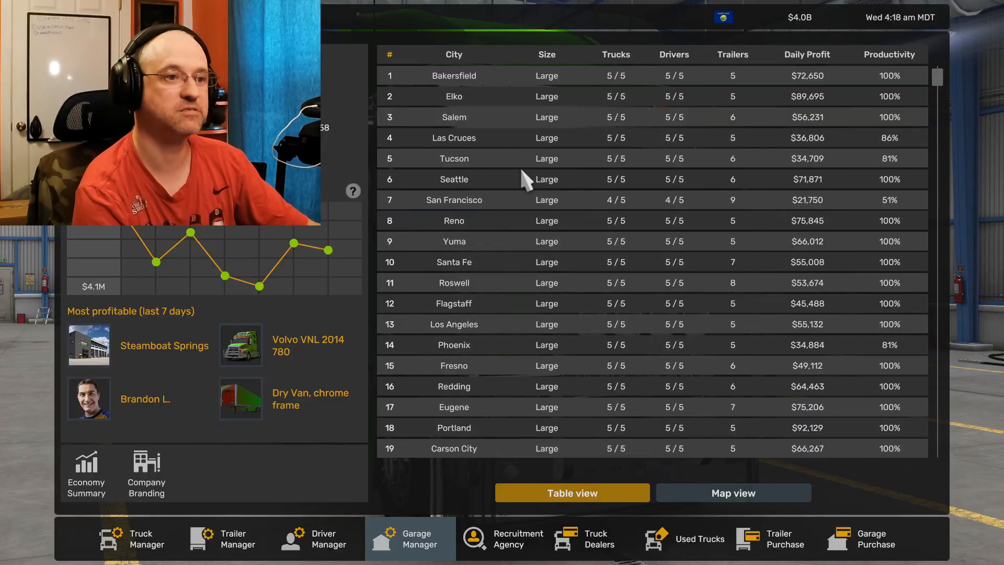
scroll(556, 95, "down", 10)
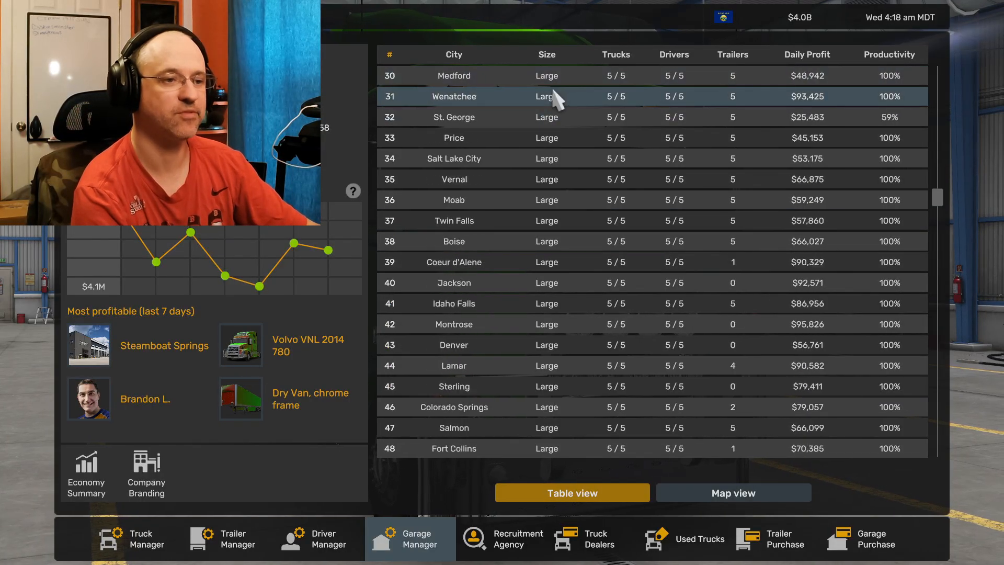
scroll(556, 94, "down", 14)
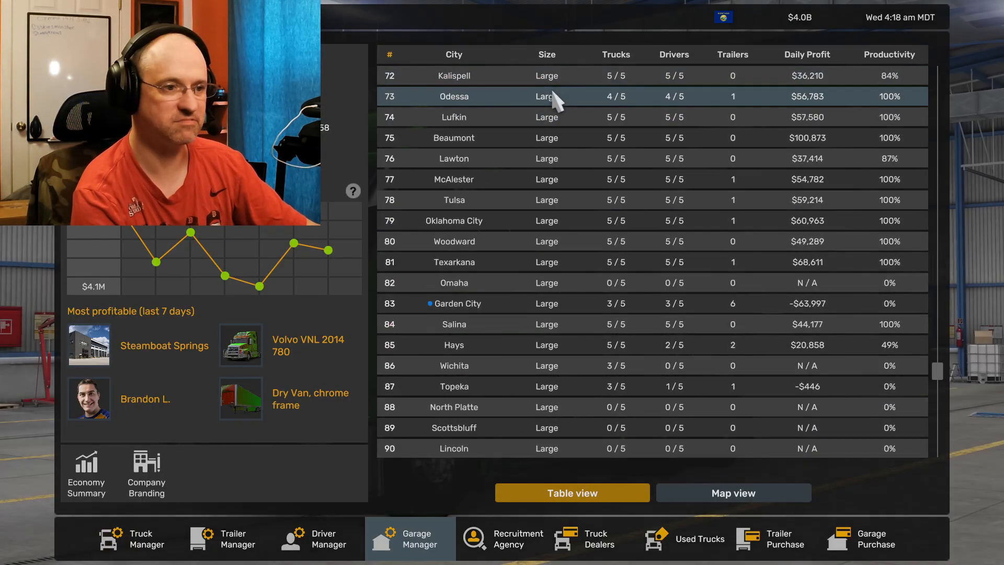
scroll(556, 94, "down", 6)
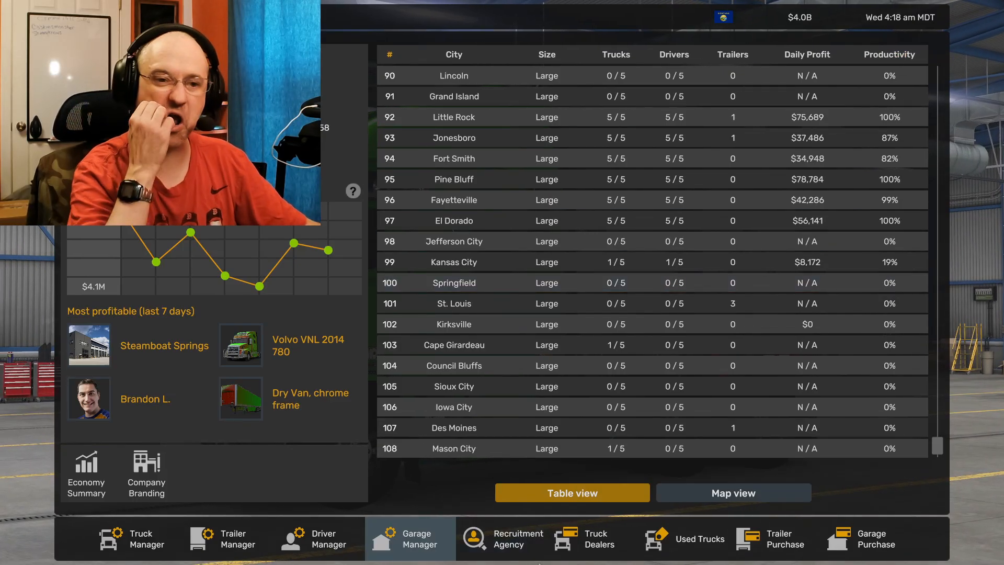
Step: Leave the company management screens and start driving the truck from the garage
left_click(601, 550)
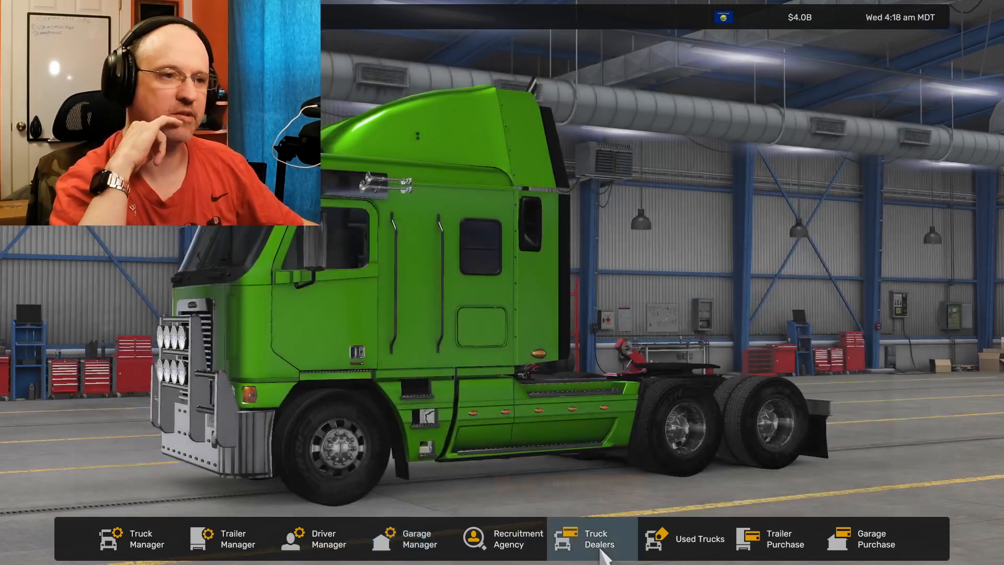
key("Escape")
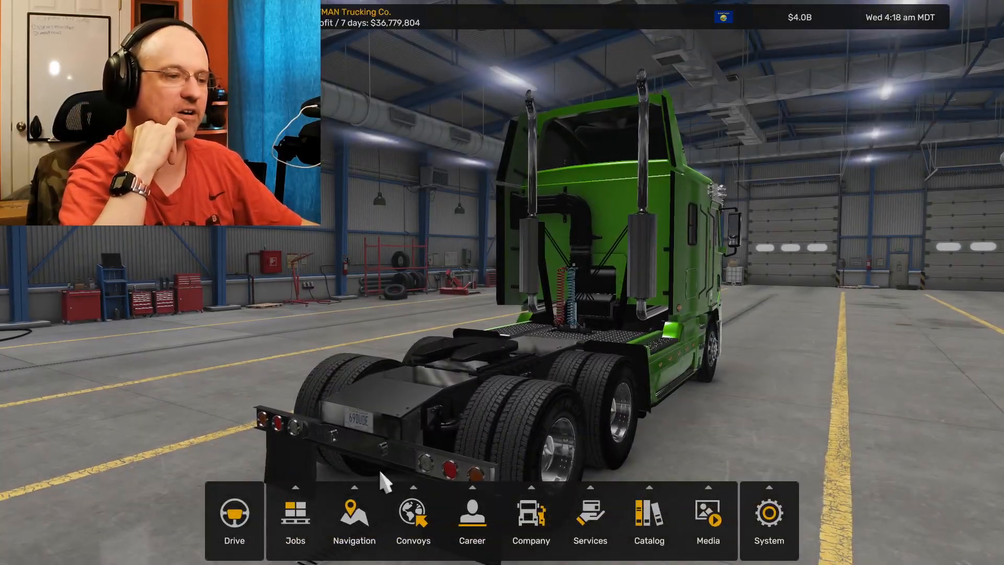
mouse_move(273, 535)
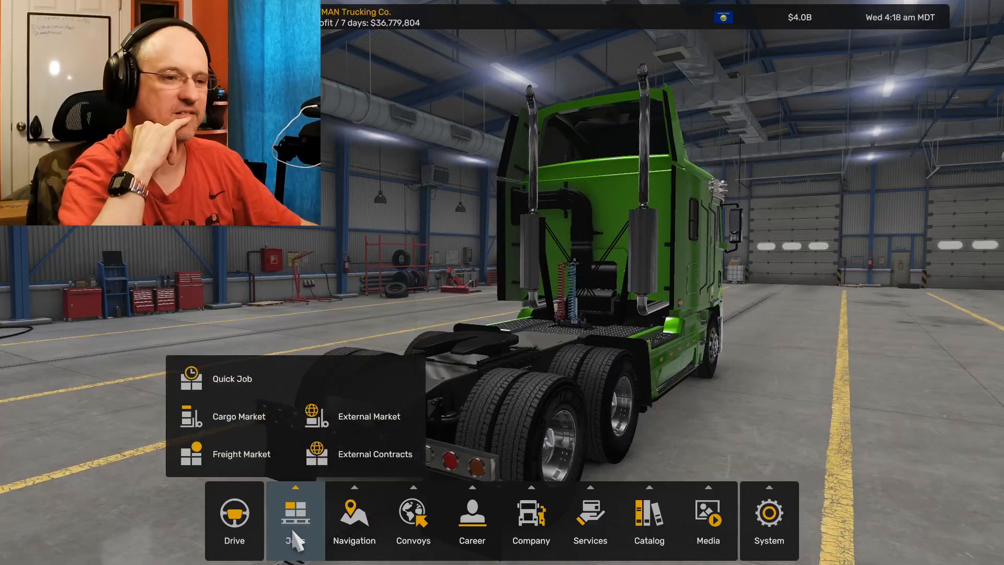
left_click(252, 535)
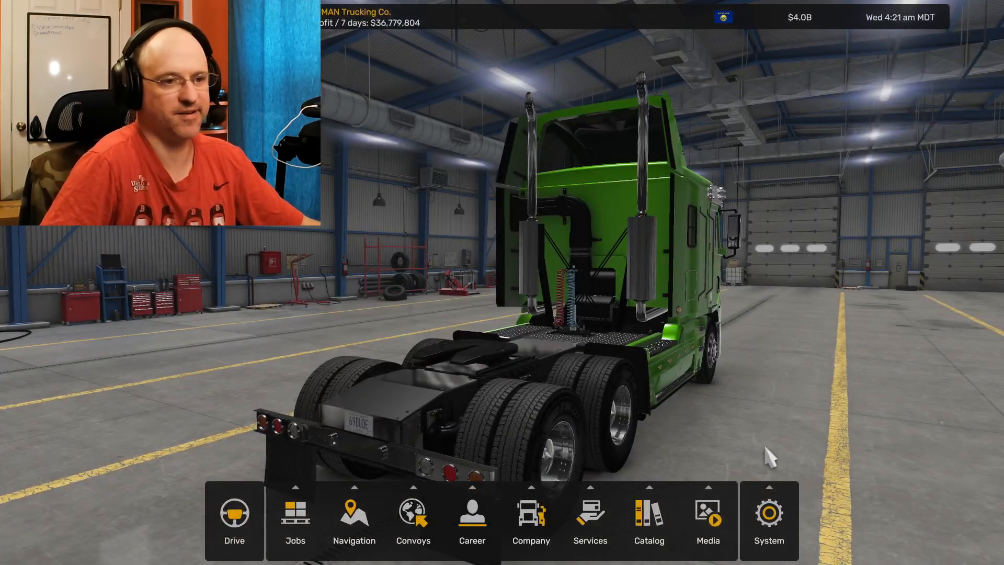
Step: Select the Dry Van, chrome frame in the trailer purchase offer, start customizing its configuration and bring up its body options
mouse_move(531, 528)
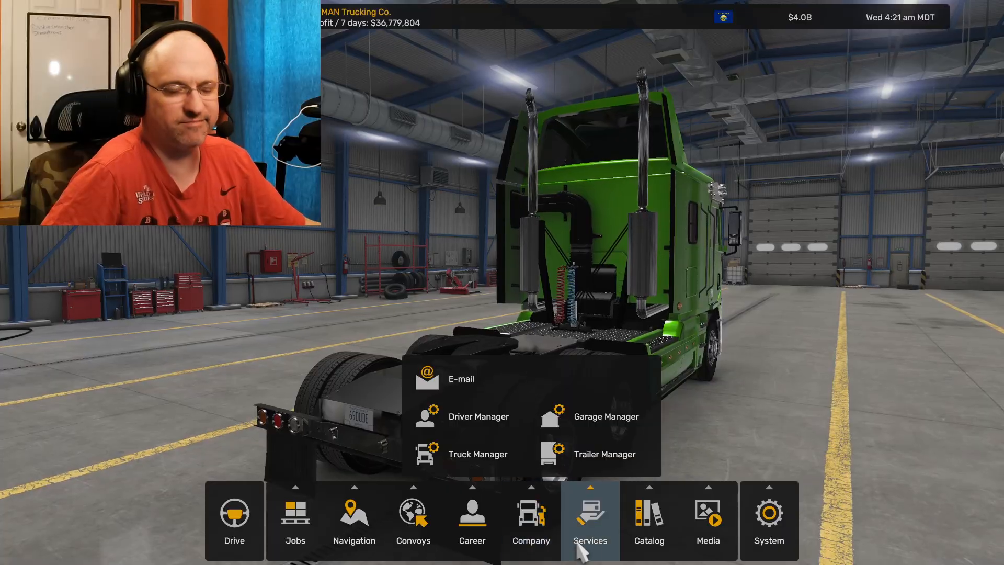
mouse_move(582, 542)
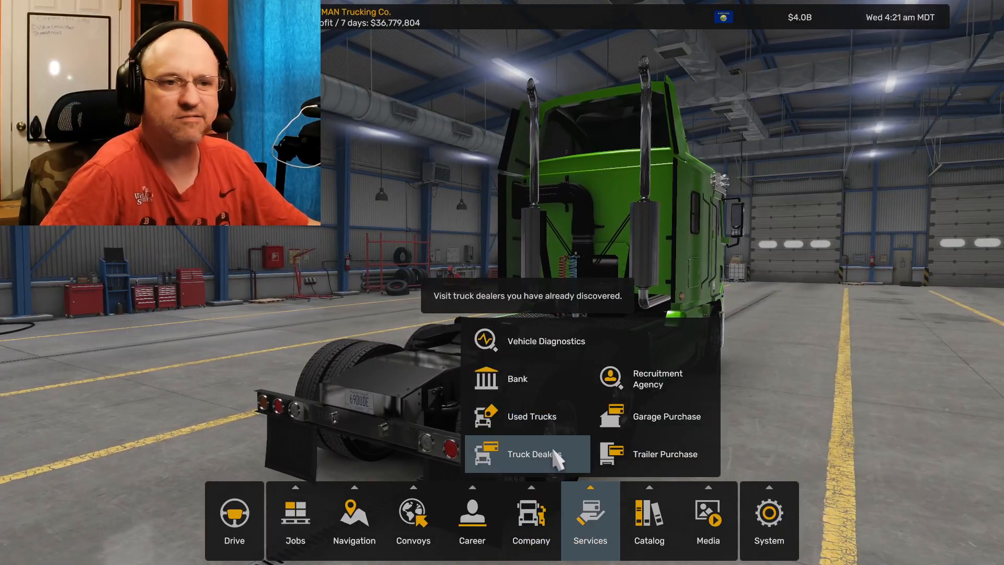
left_click(662, 460)
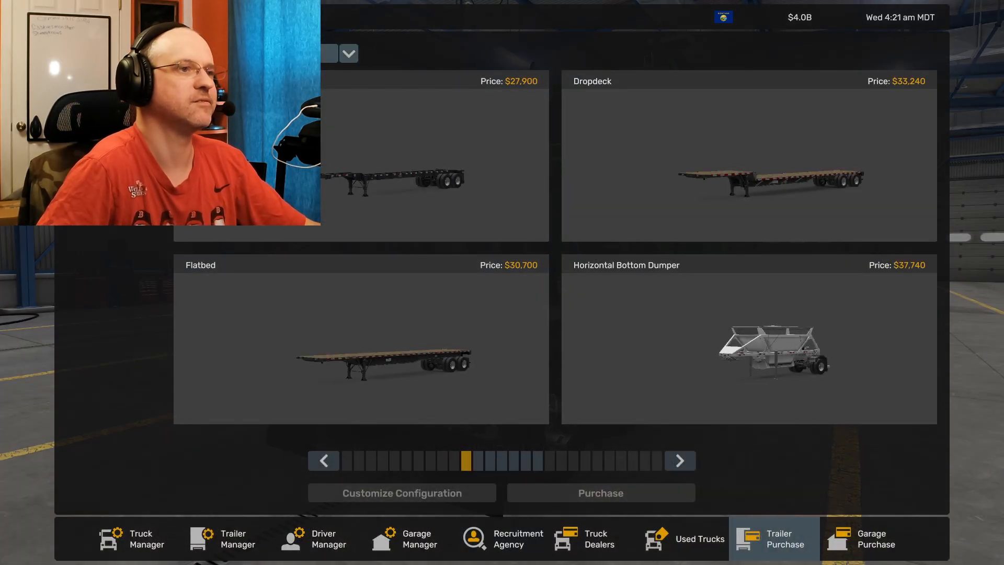
left_click(296, 53)
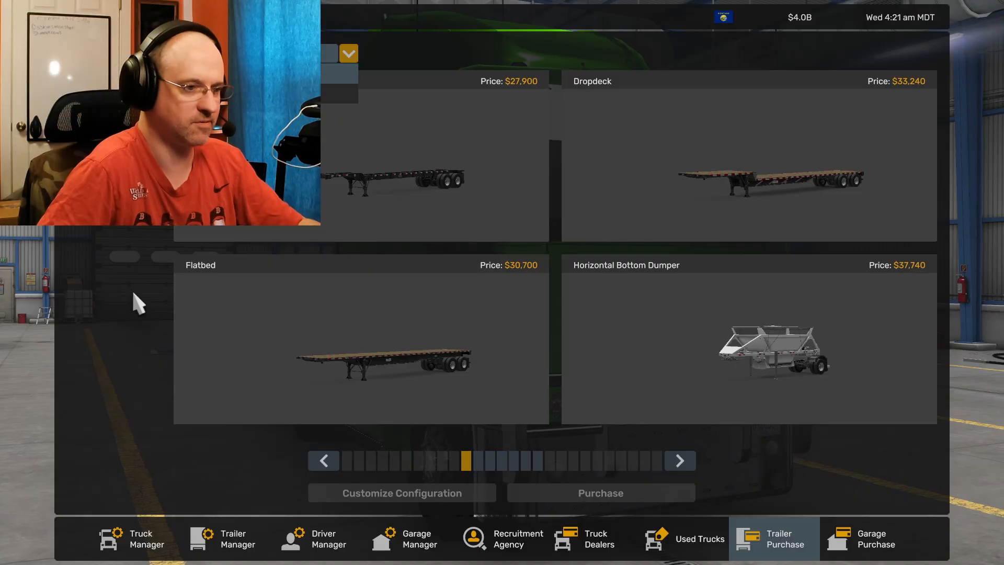
left_click(134, 294)
left_click(478, 460)
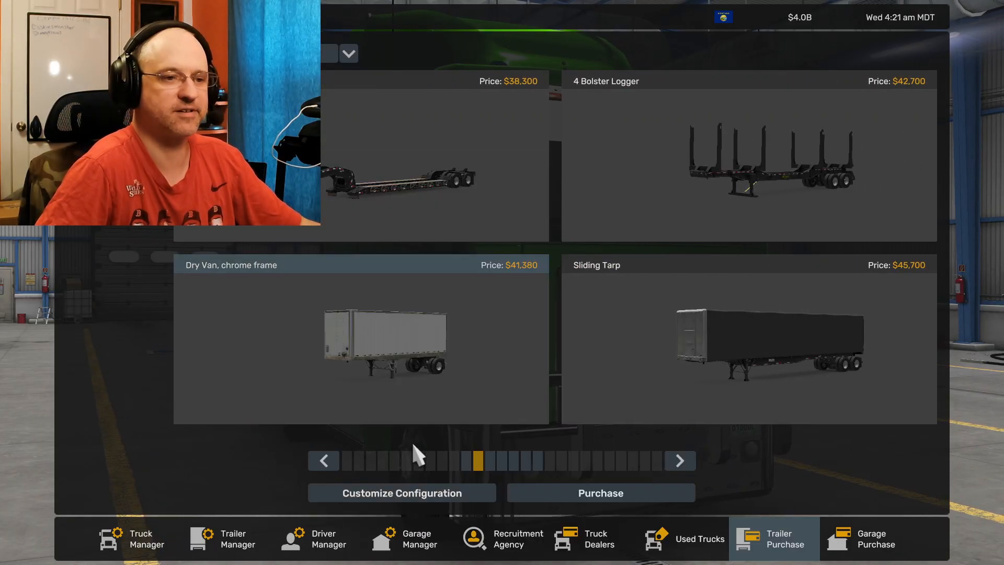
left_click(392, 501)
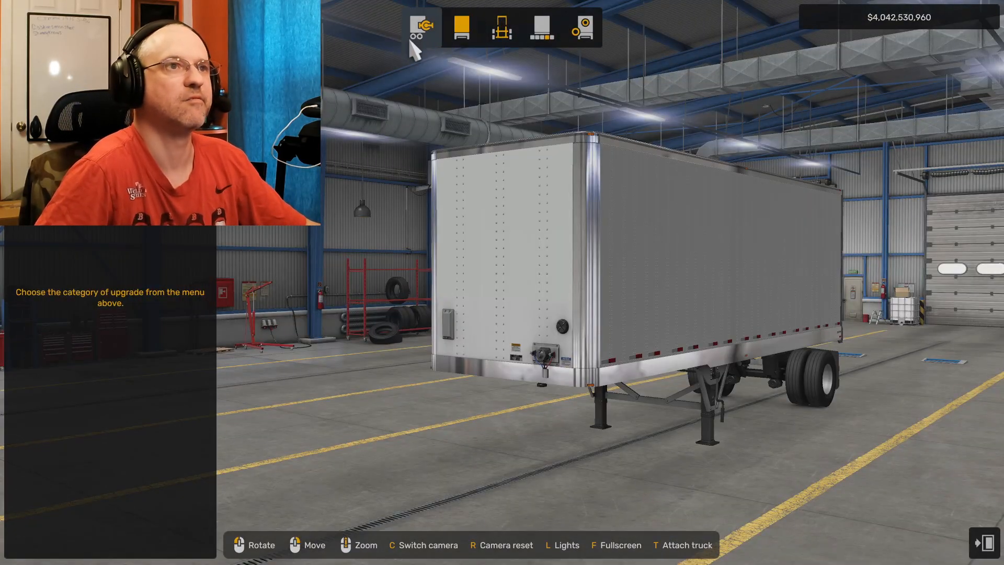
left_click(458, 30)
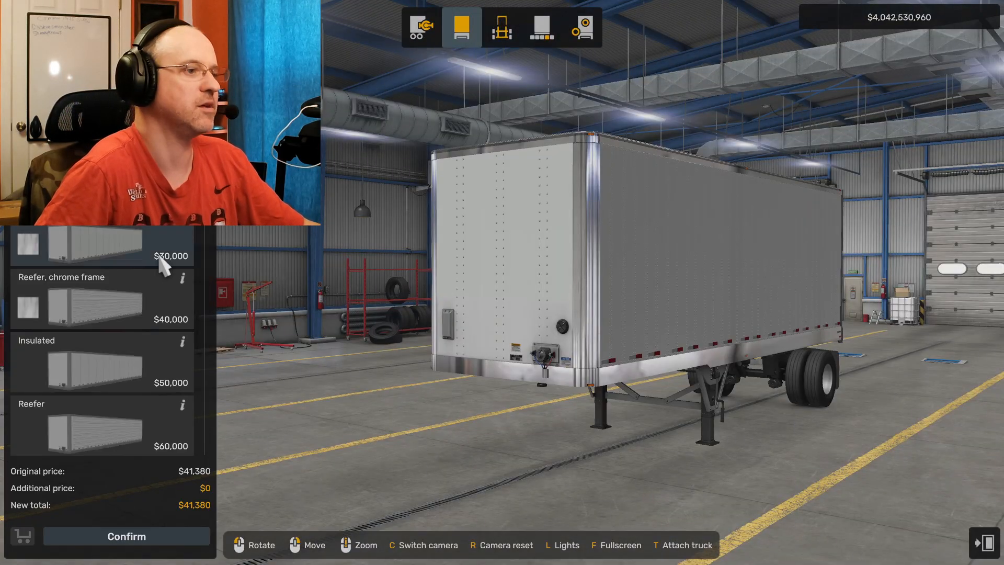